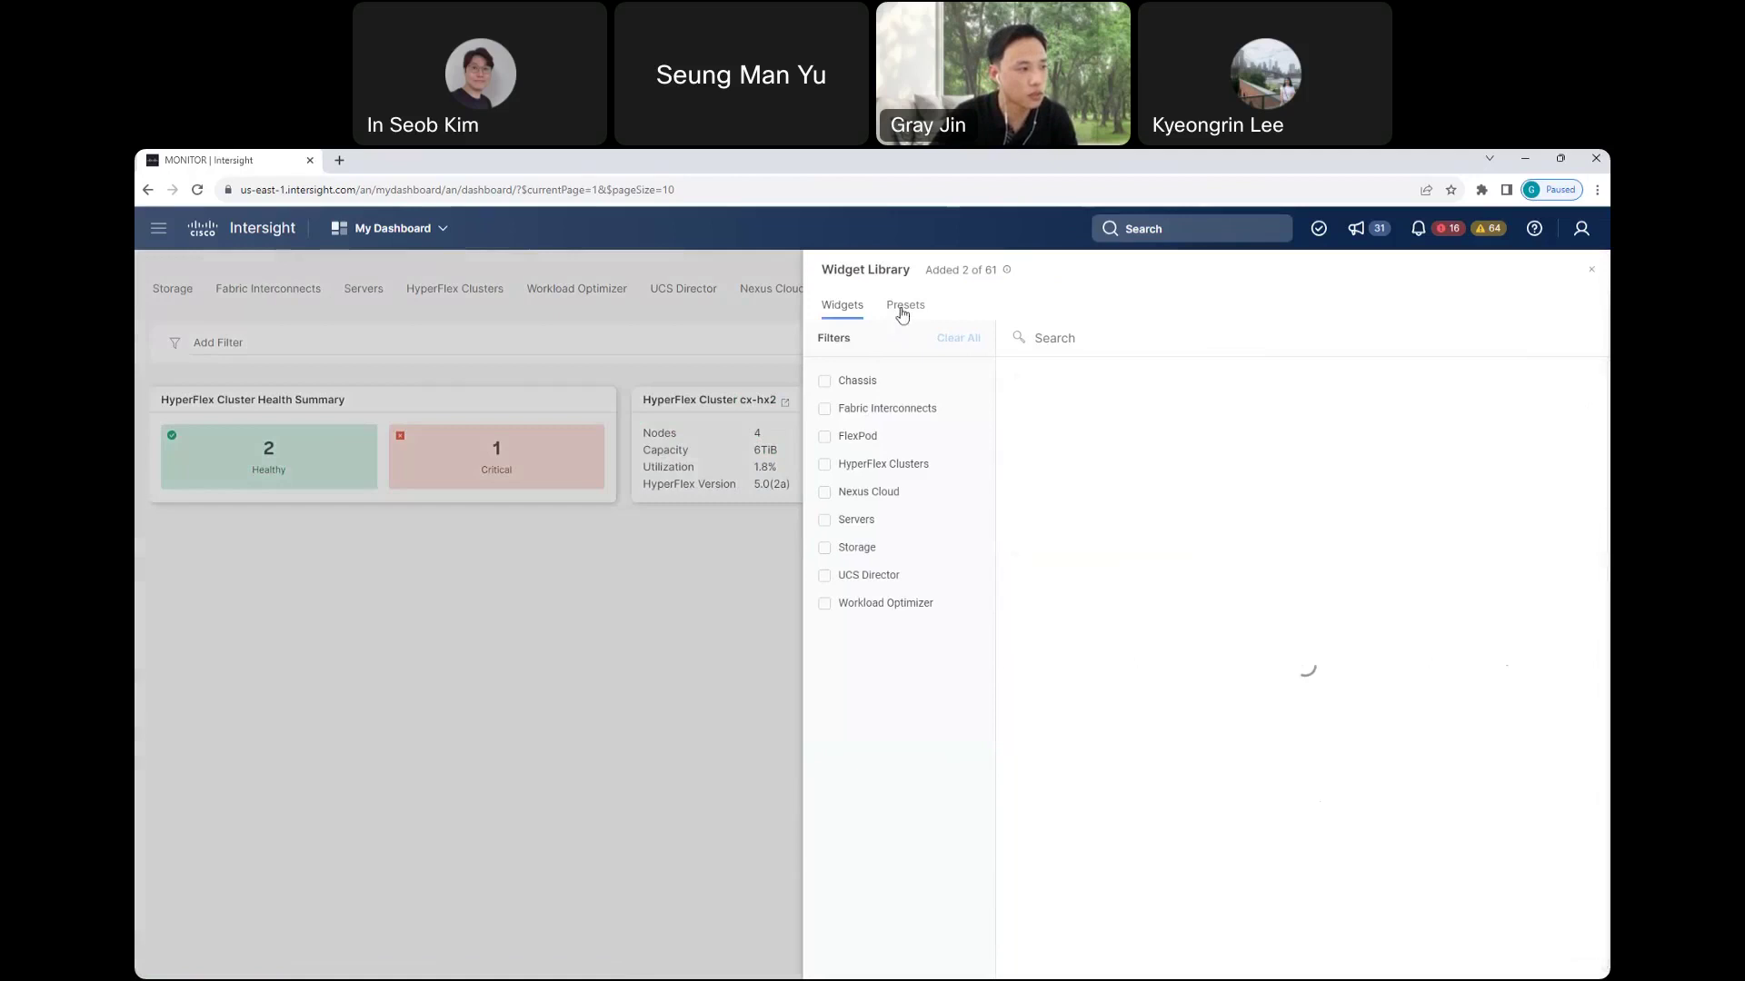
- Add the Servers preset widgets to Dashboard 2, then cancel a rename so the title stays unchanged
left_click(855, 524)
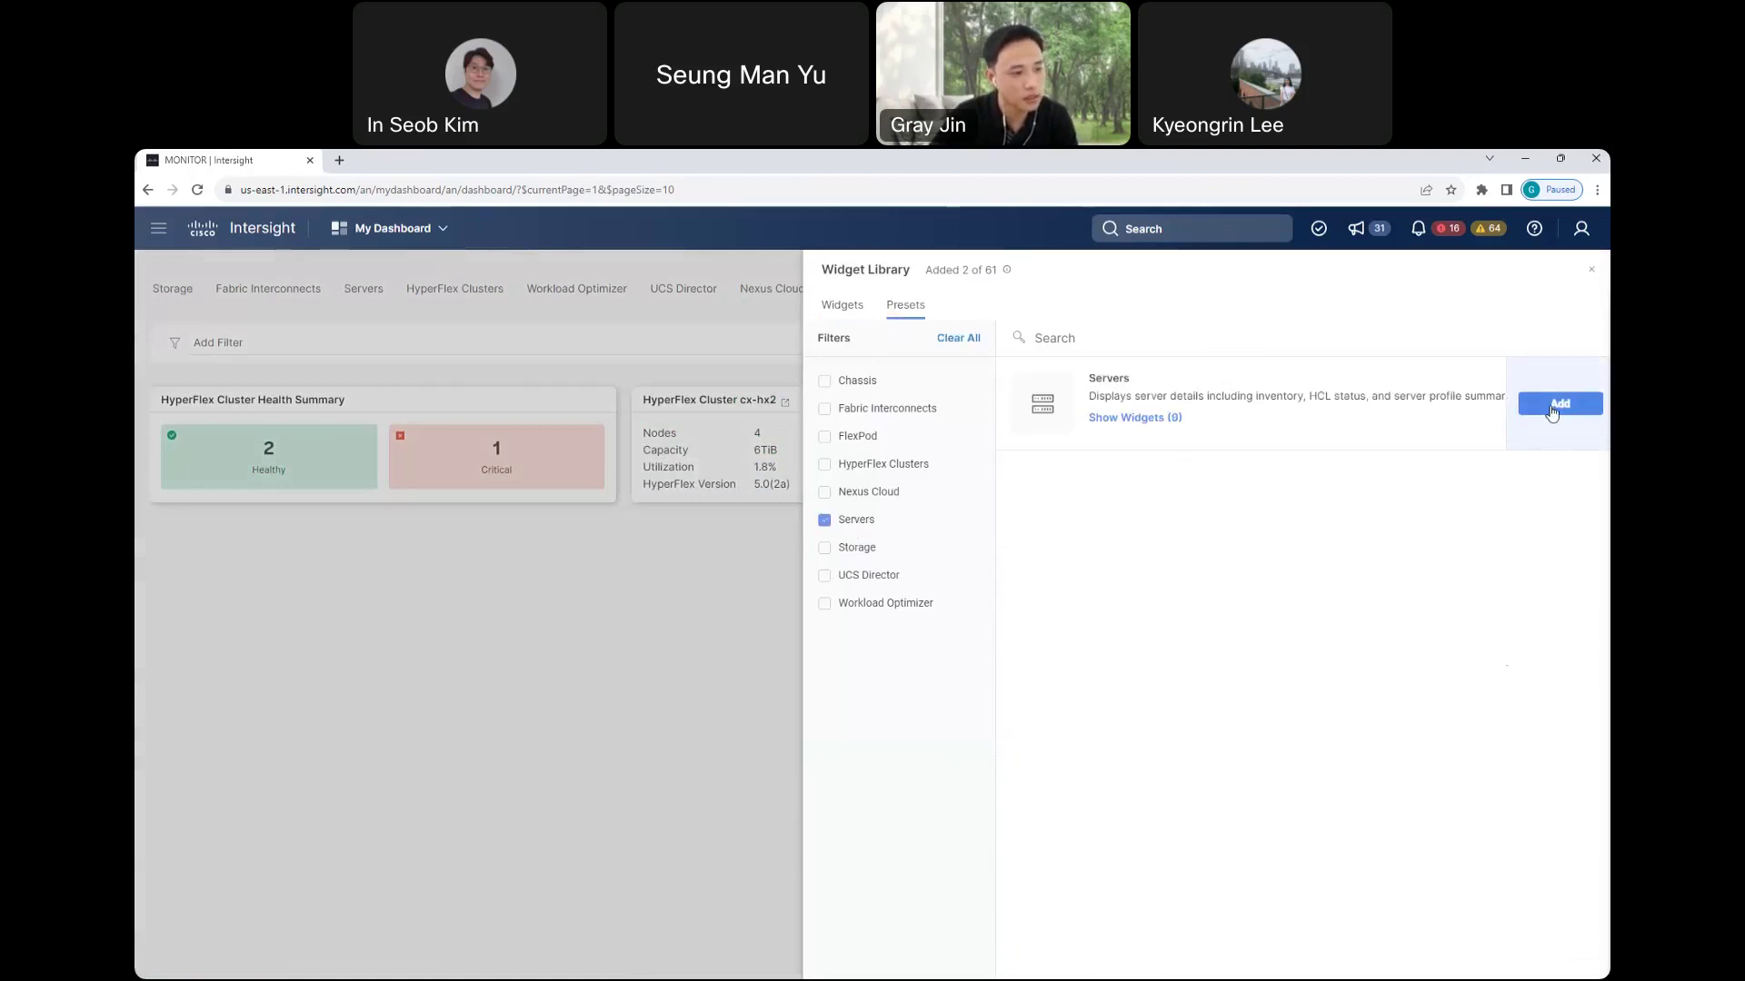
left_click(1556, 405)
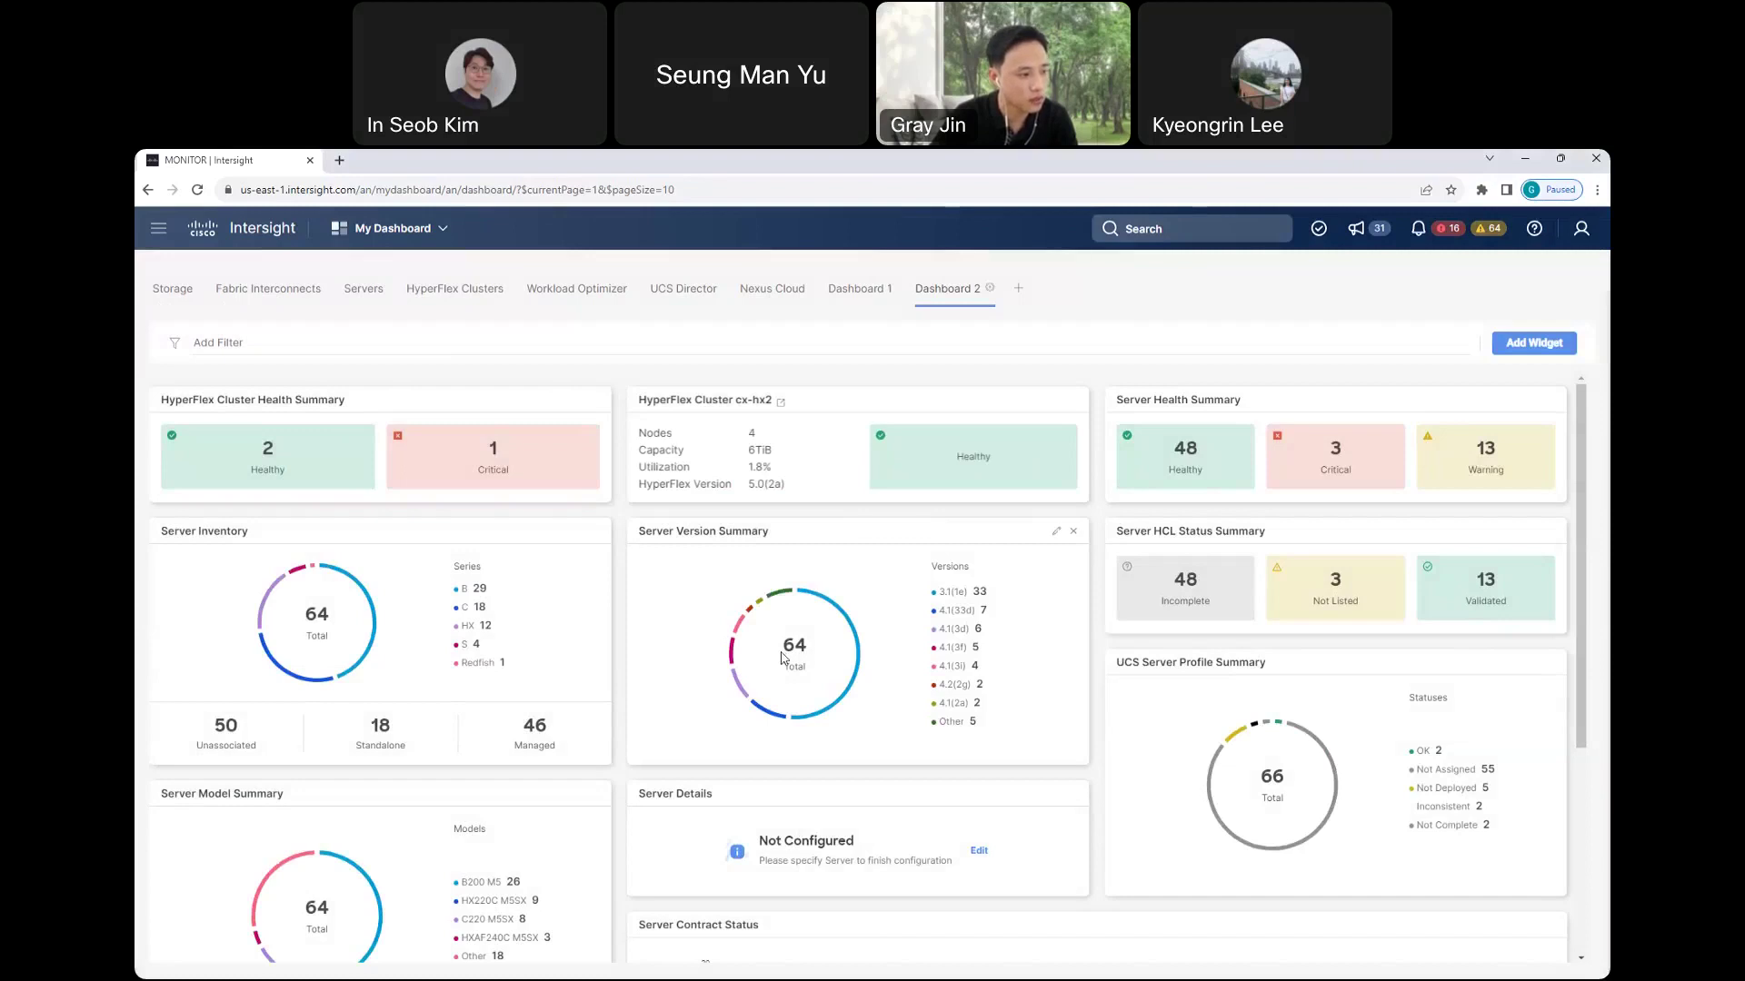
left_click(989, 288)
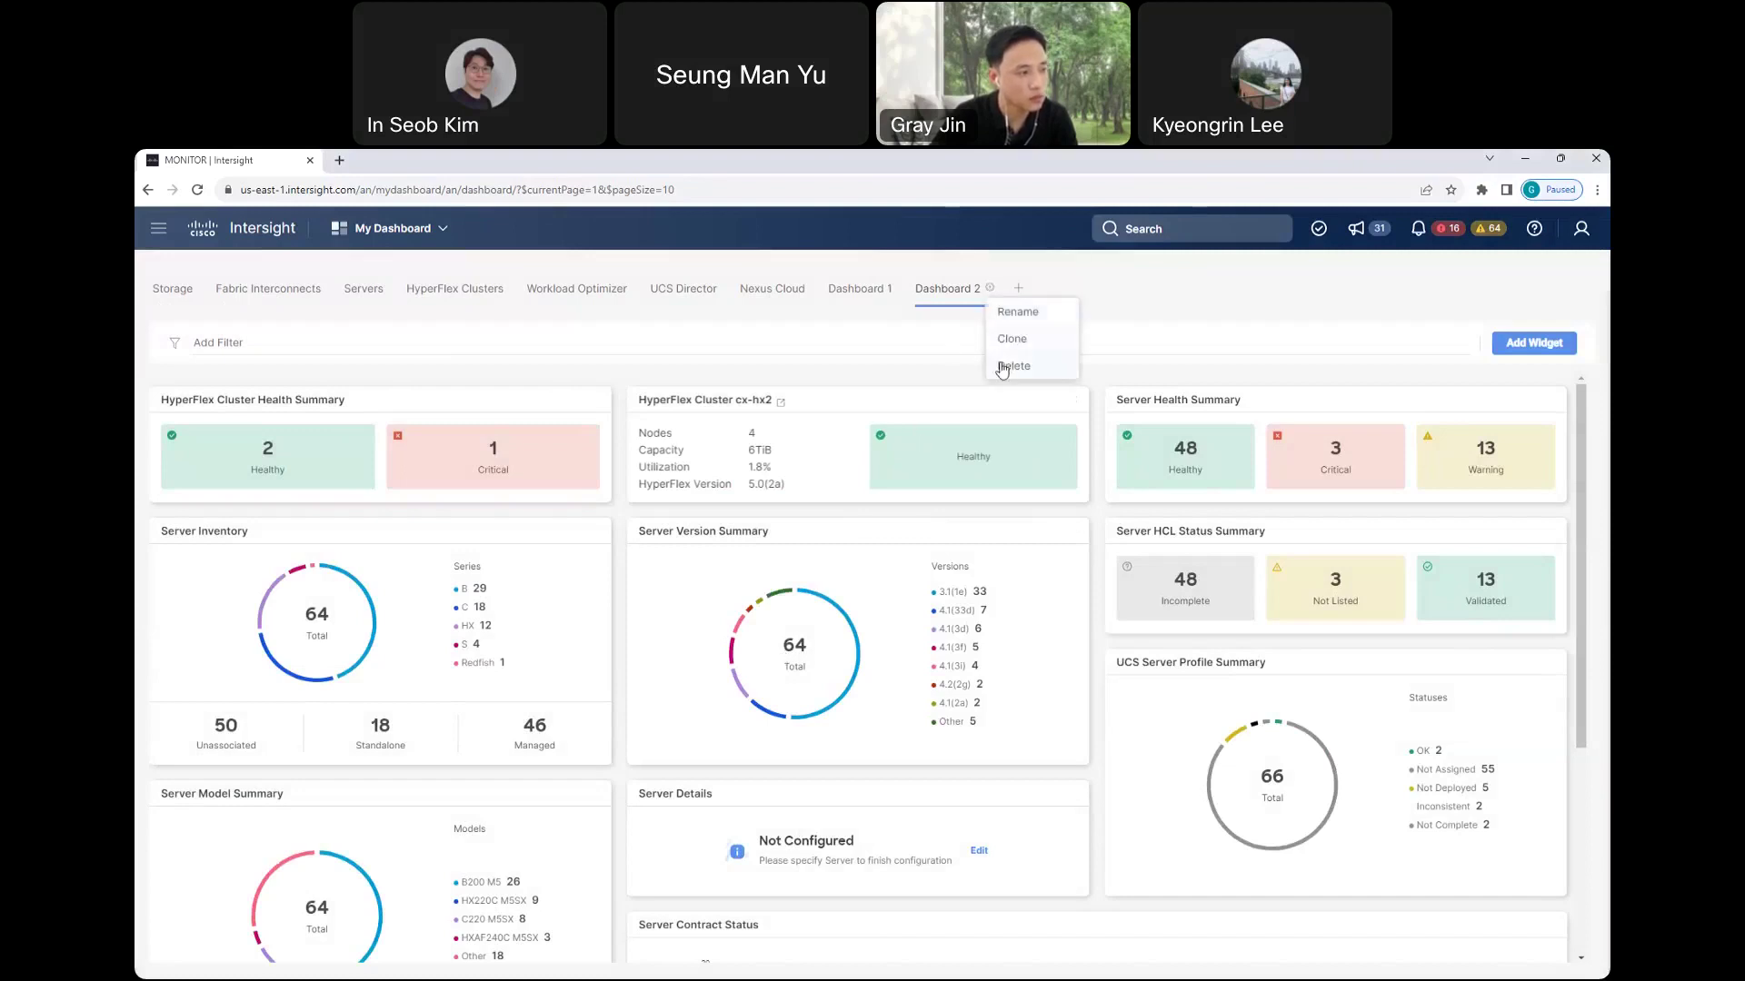
left_click(1016, 318)
left_click(791, 588)
left_click_drag(791, 588, 639, 599)
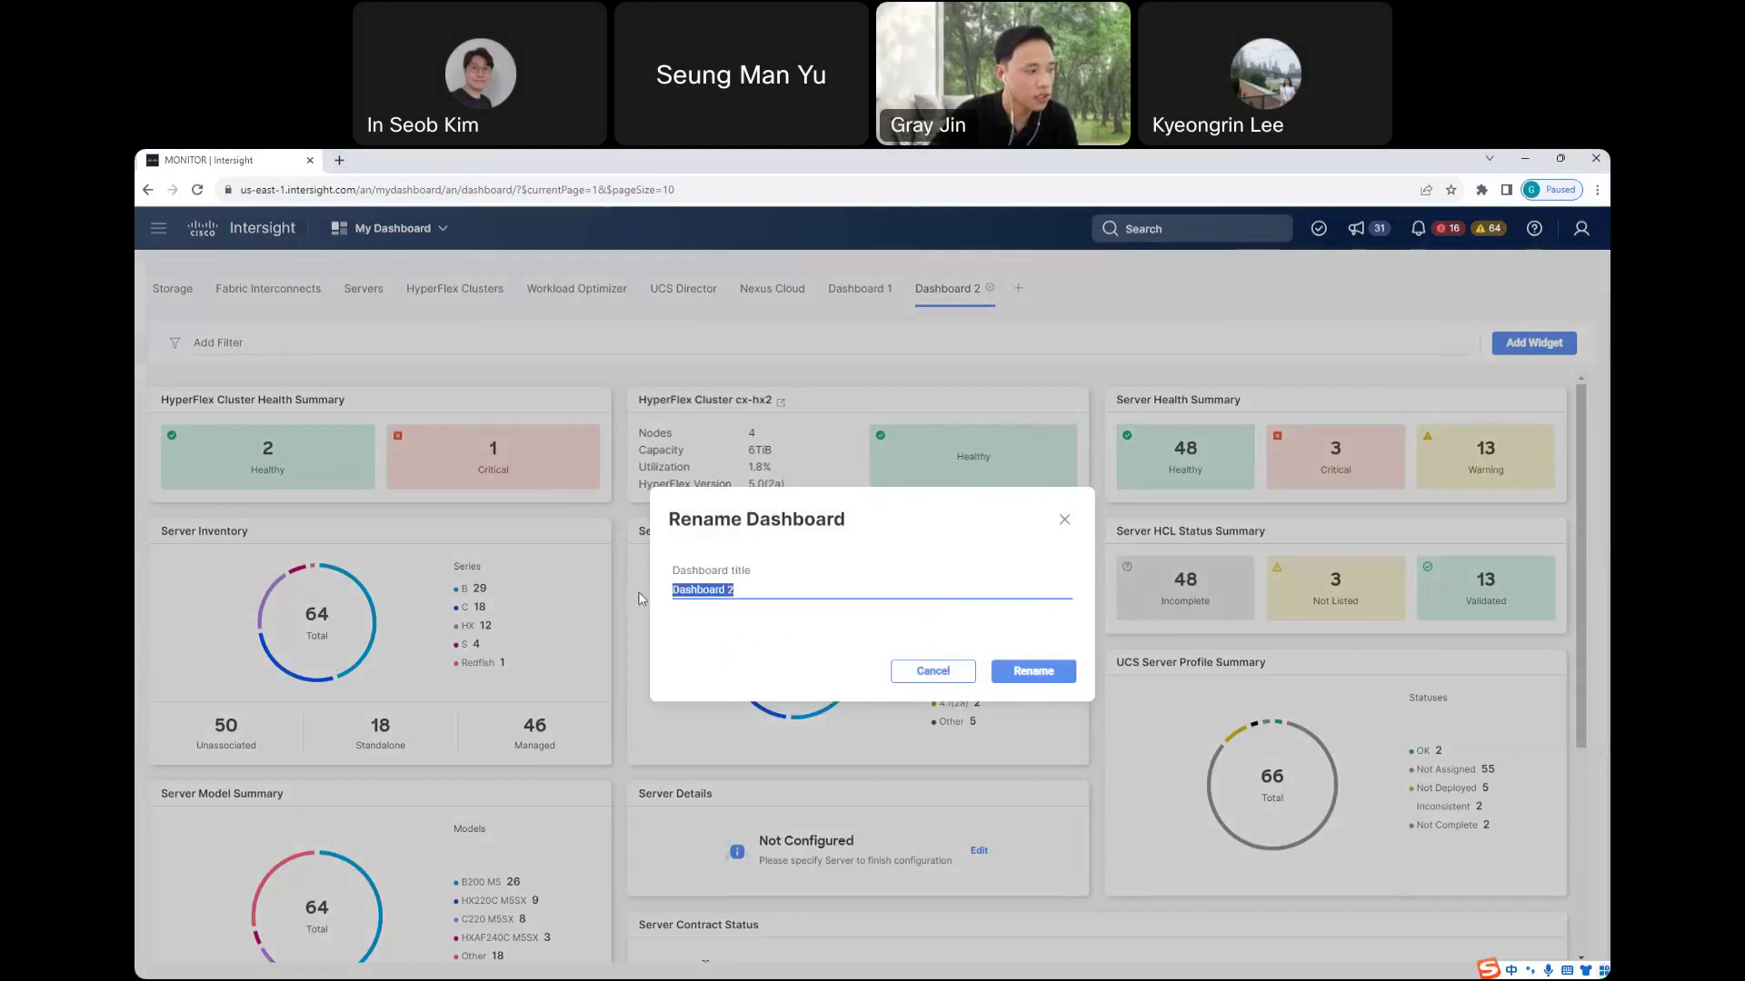
left_click(933, 672)
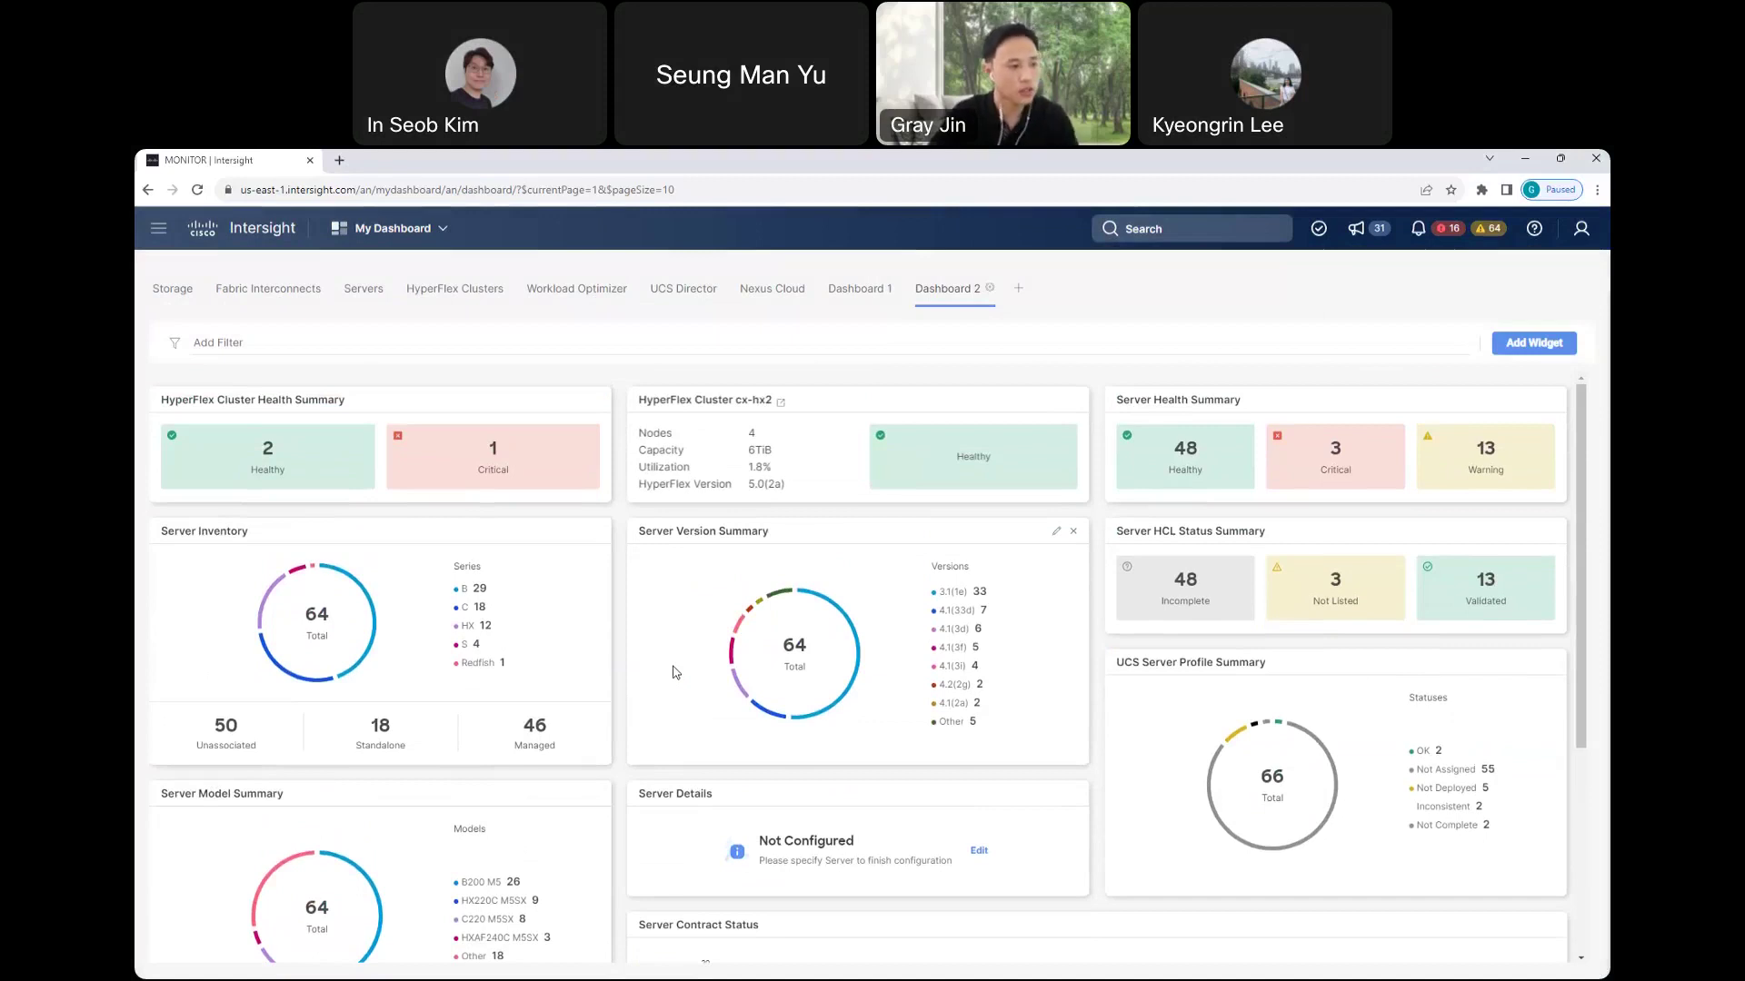
- Switch to the Infrastructure Service, collapse Configure, and open the Operate > Servers list
left_click(422, 232)
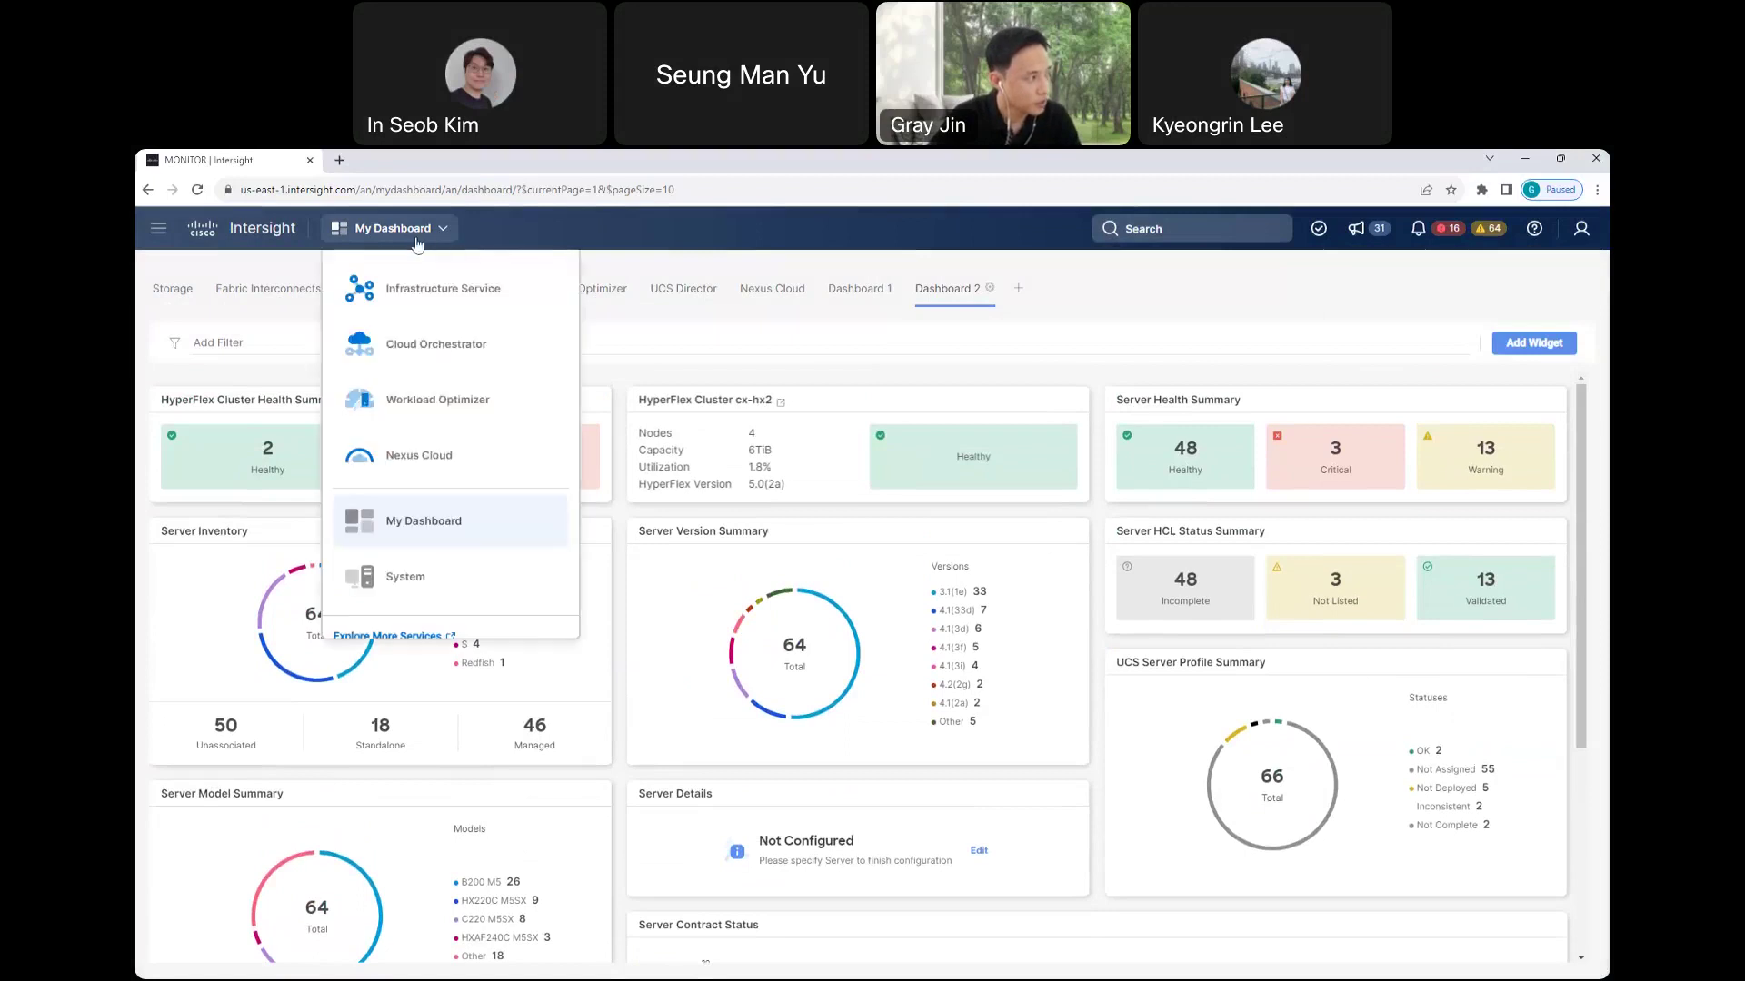
left_click(420, 293)
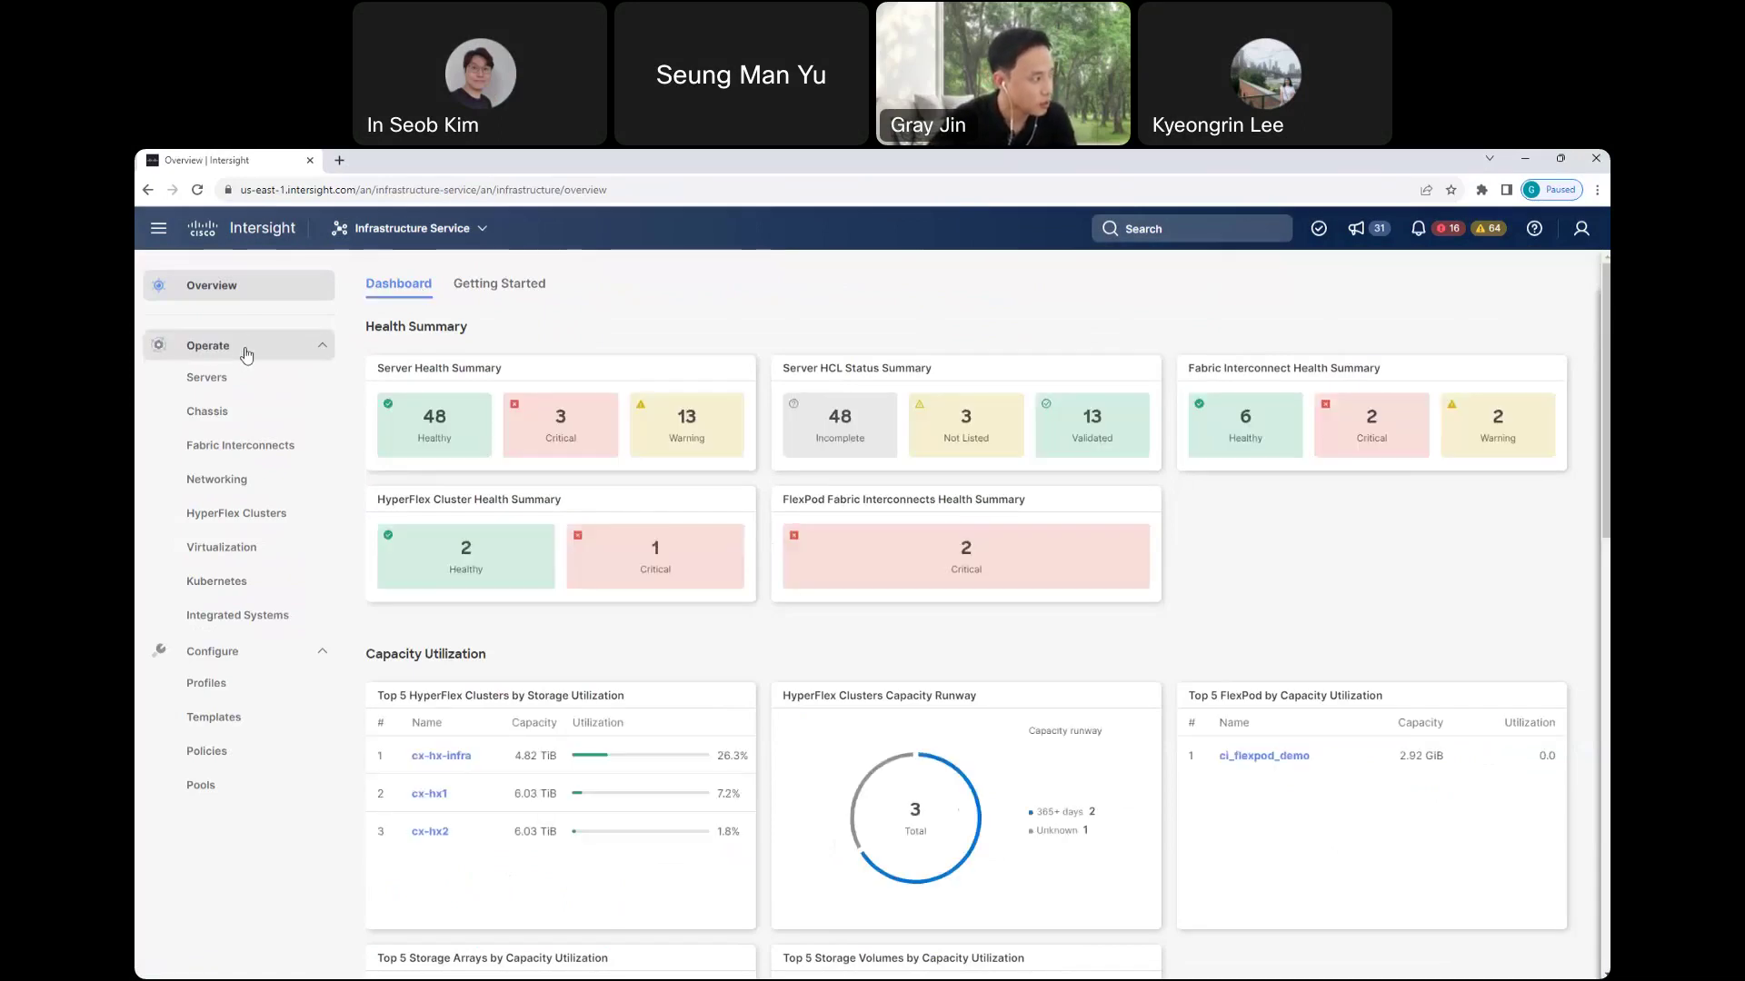
left_click(318, 651)
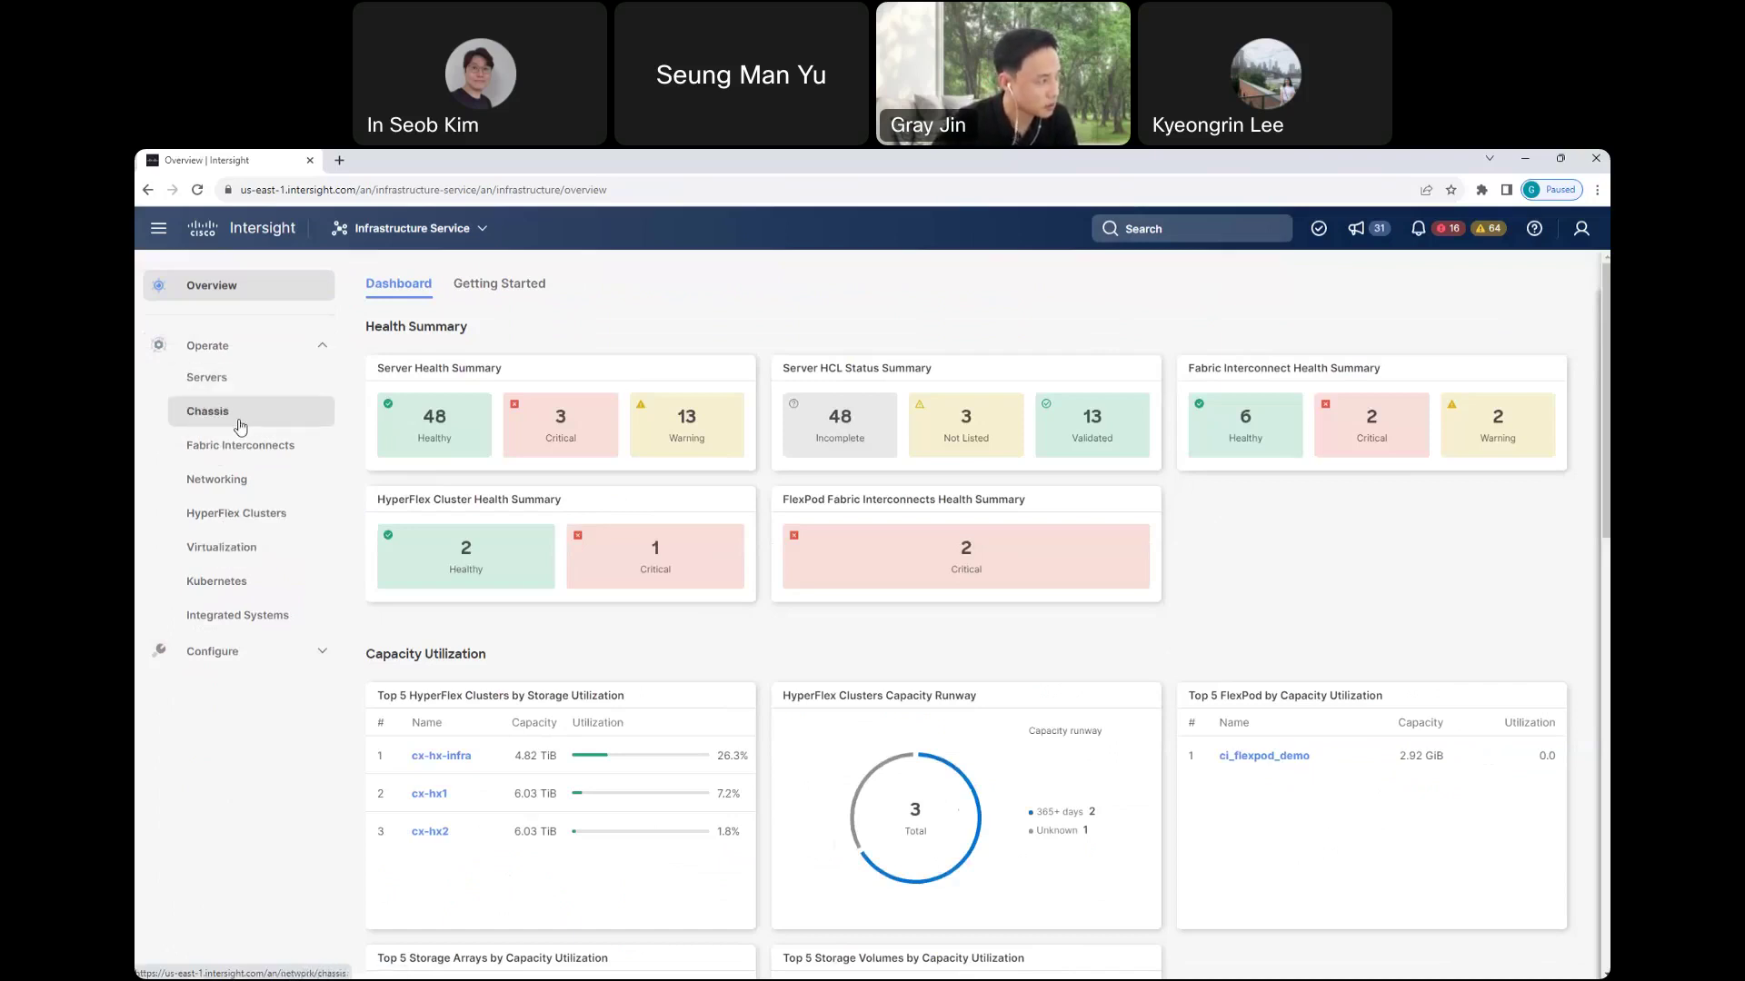
left_click(200, 385)
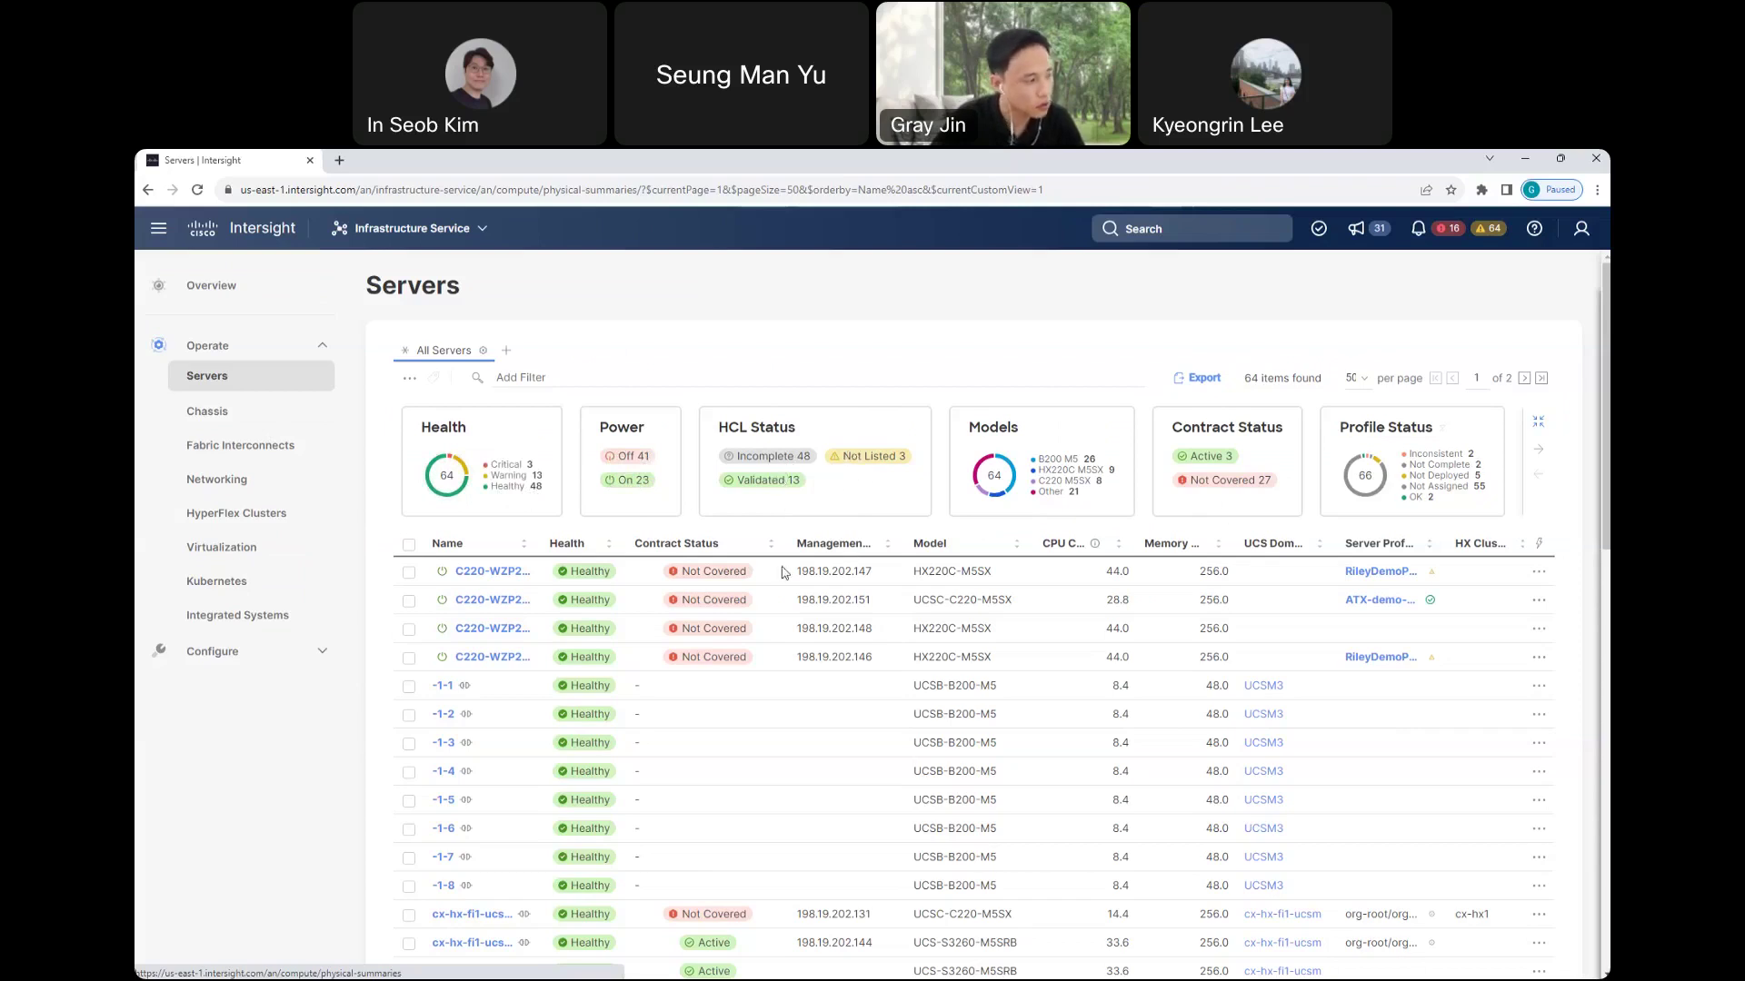
- Open the details page for server C220-WZP2325004C from the Servers table
scroll(783, 570, "down", 1)
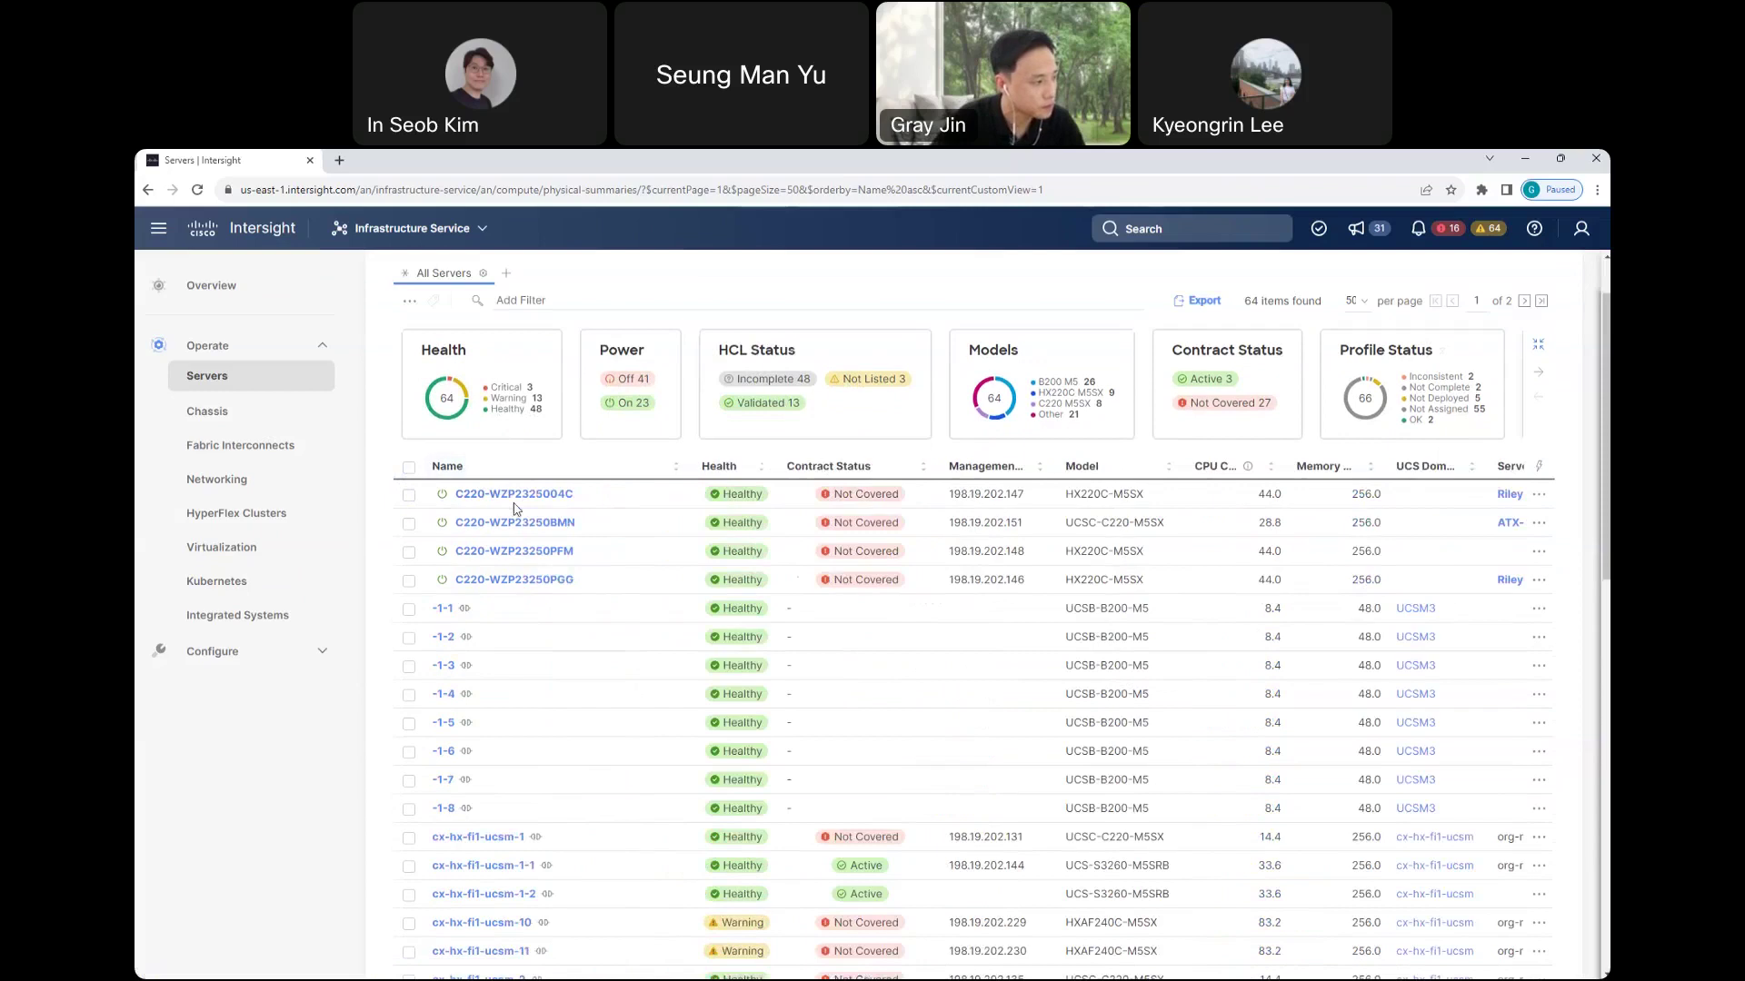
left_click(545, 498)
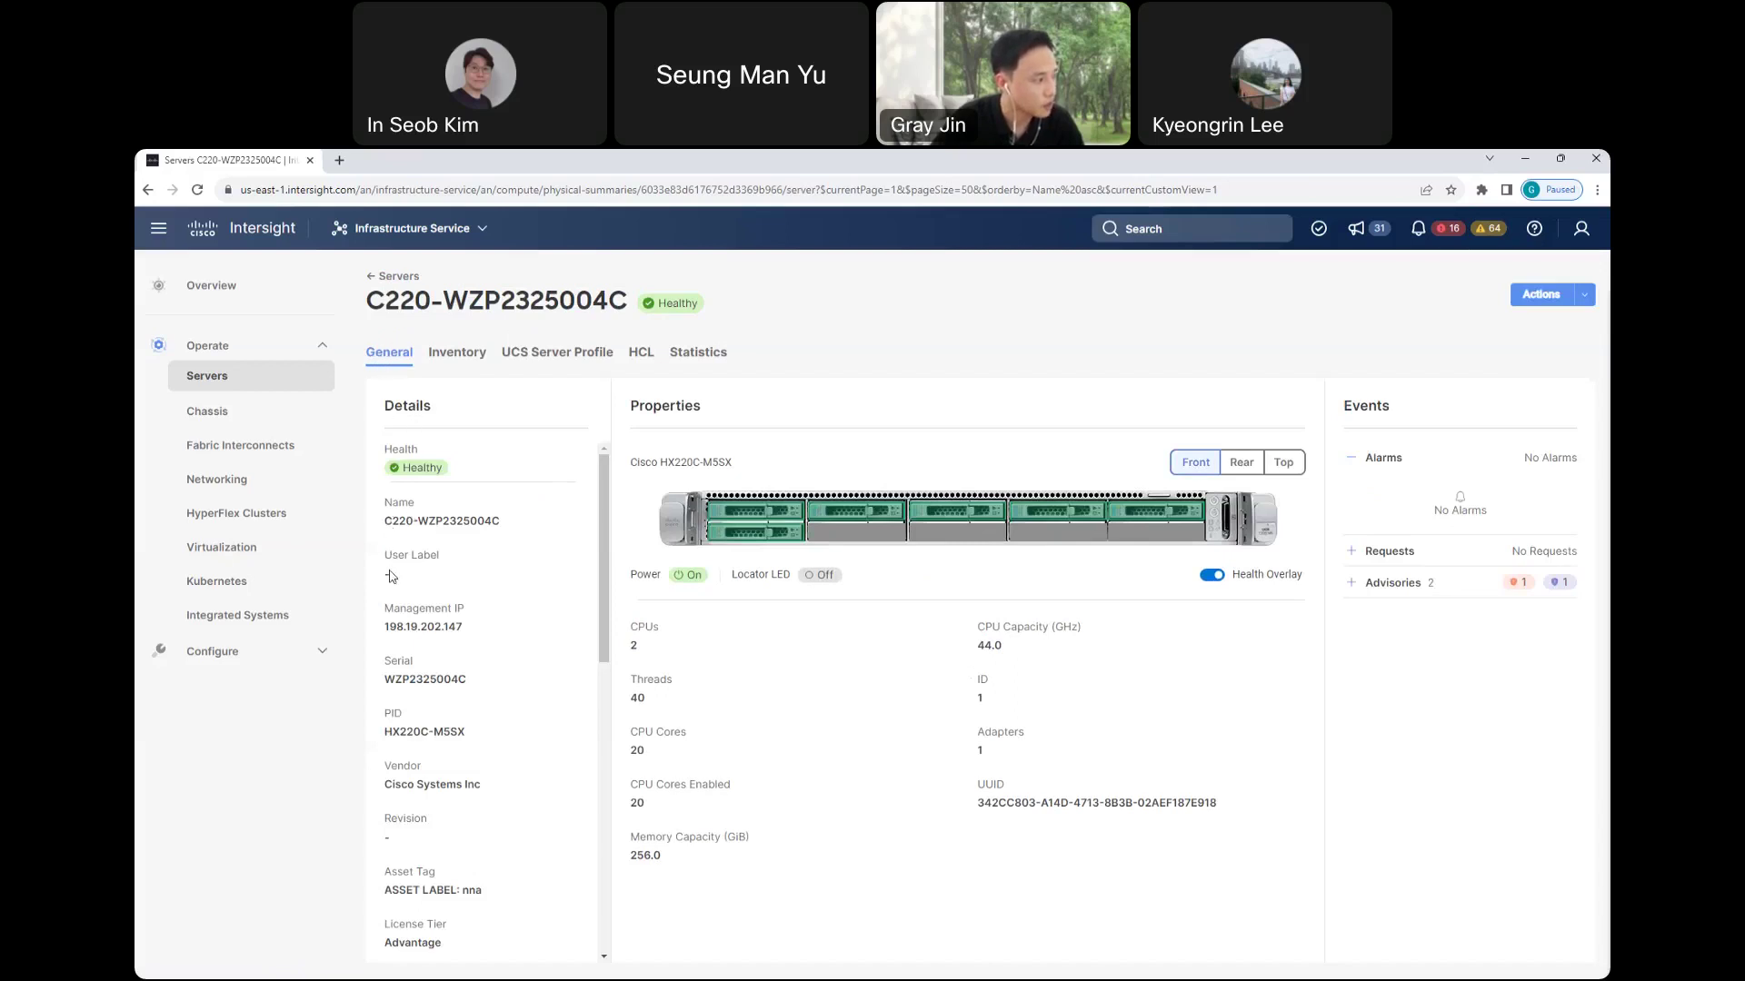
- Highlight the License Tier, firmware version 4.1(3d) and CPUs fields in the Details panel
scroll(390, 577, "down", 1)
left_click_drag(382, 550, 476, 555)
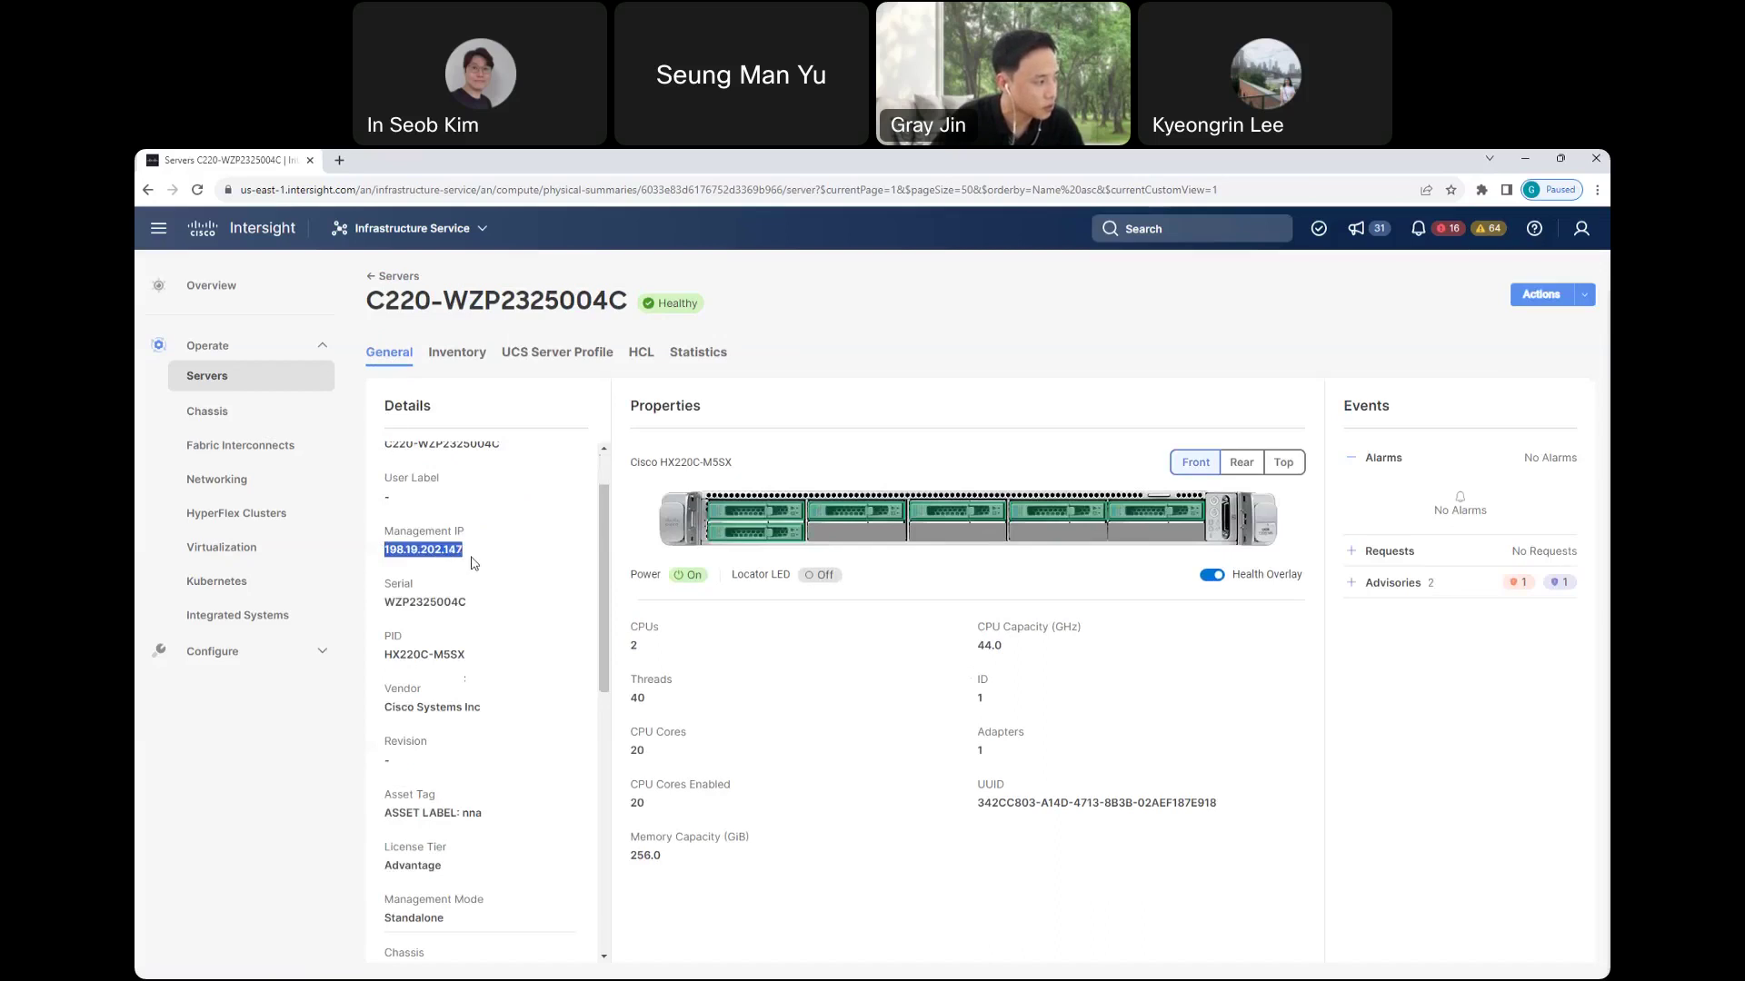
scroll(473, 563, "down", 3)
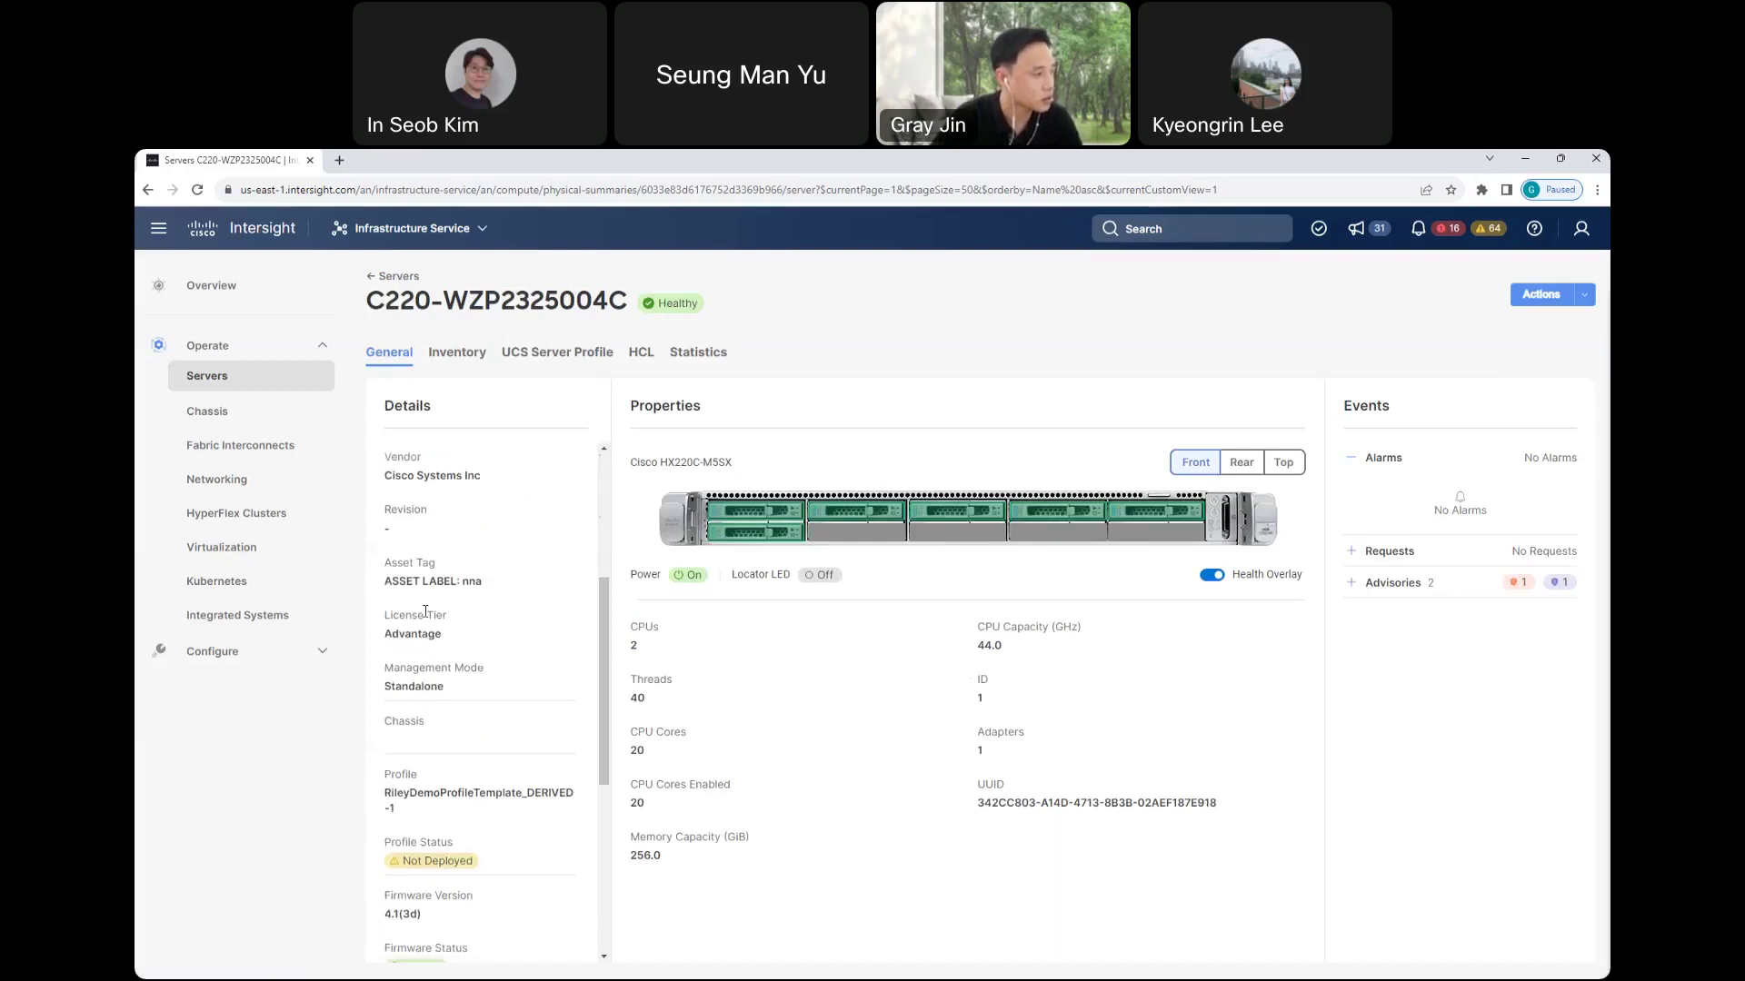
left_click_drag(385, 615, 456, 621)
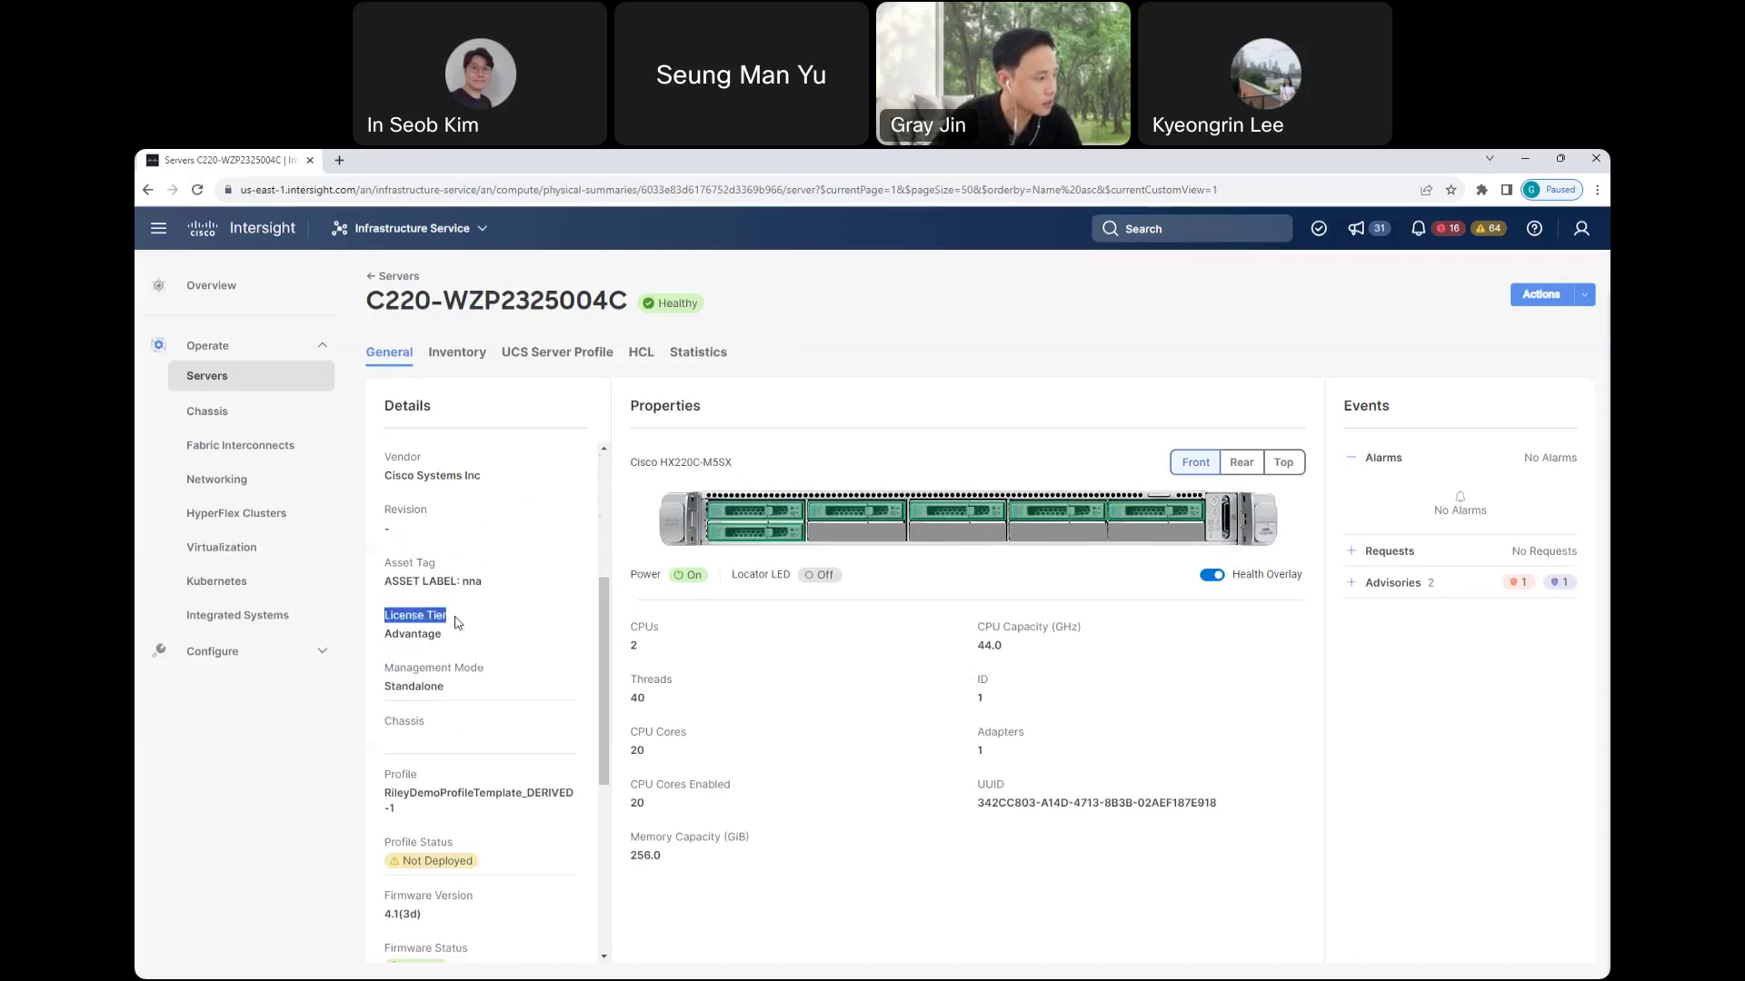
scroll(505, 643, "down", 3)
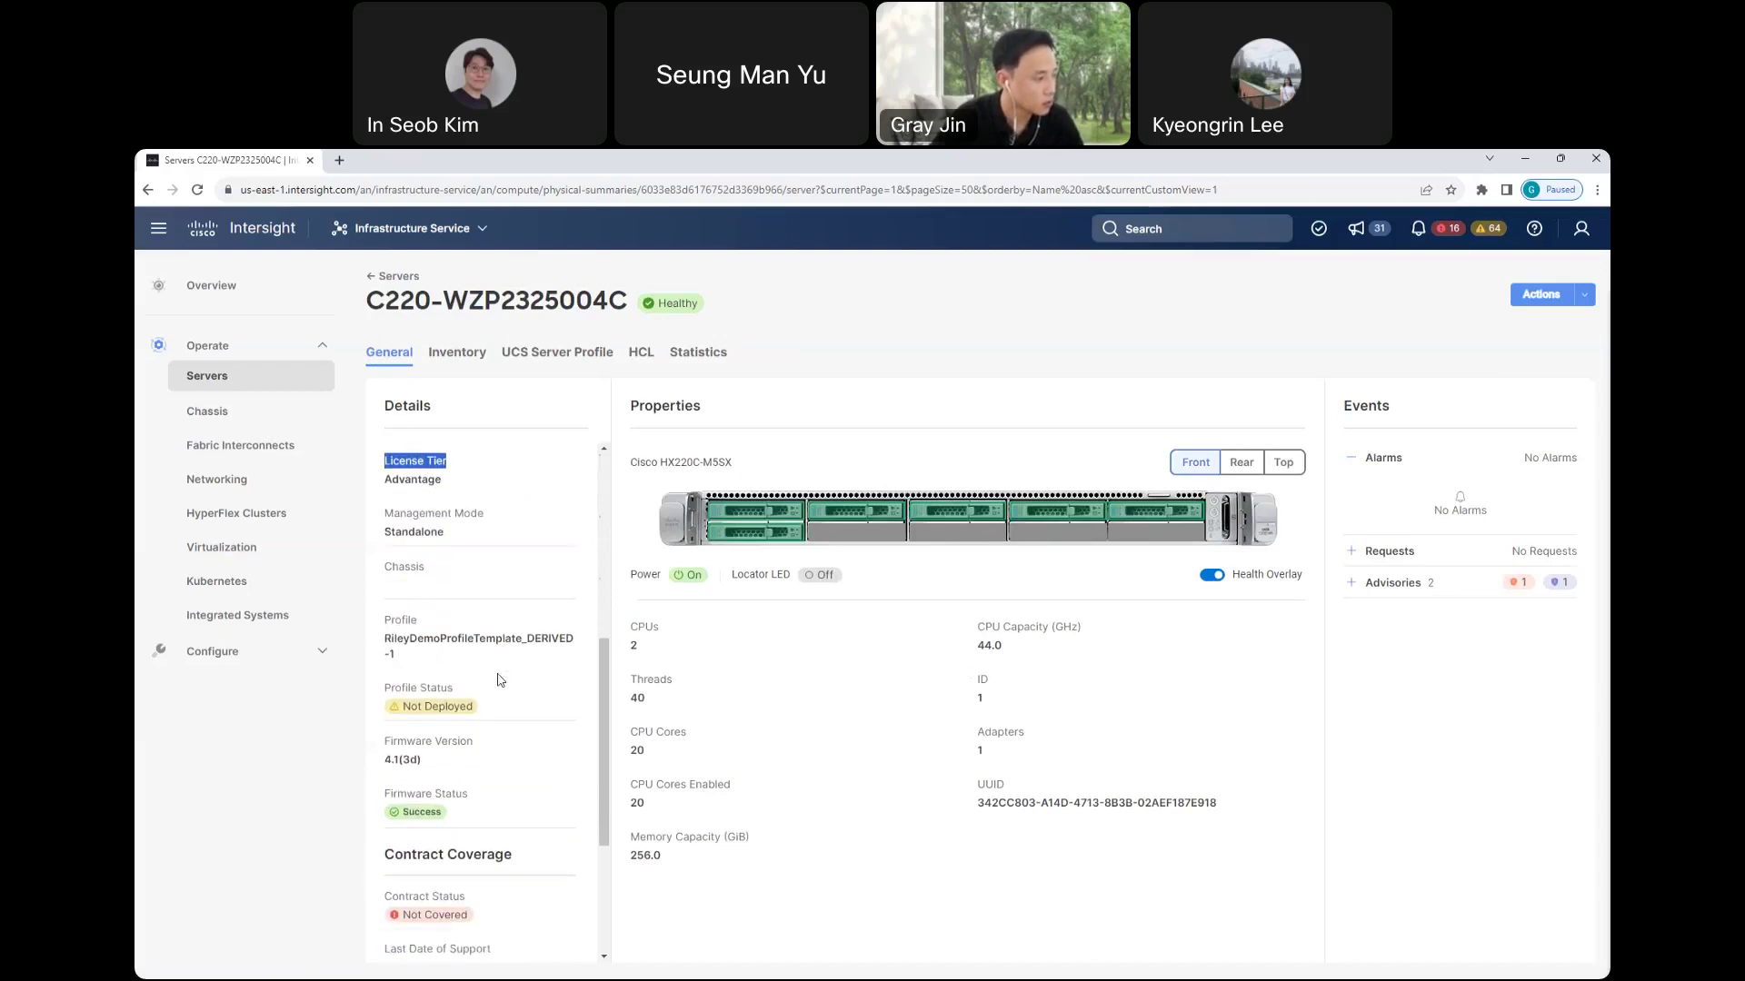
left_click_drag(388, 742, 487, 767)
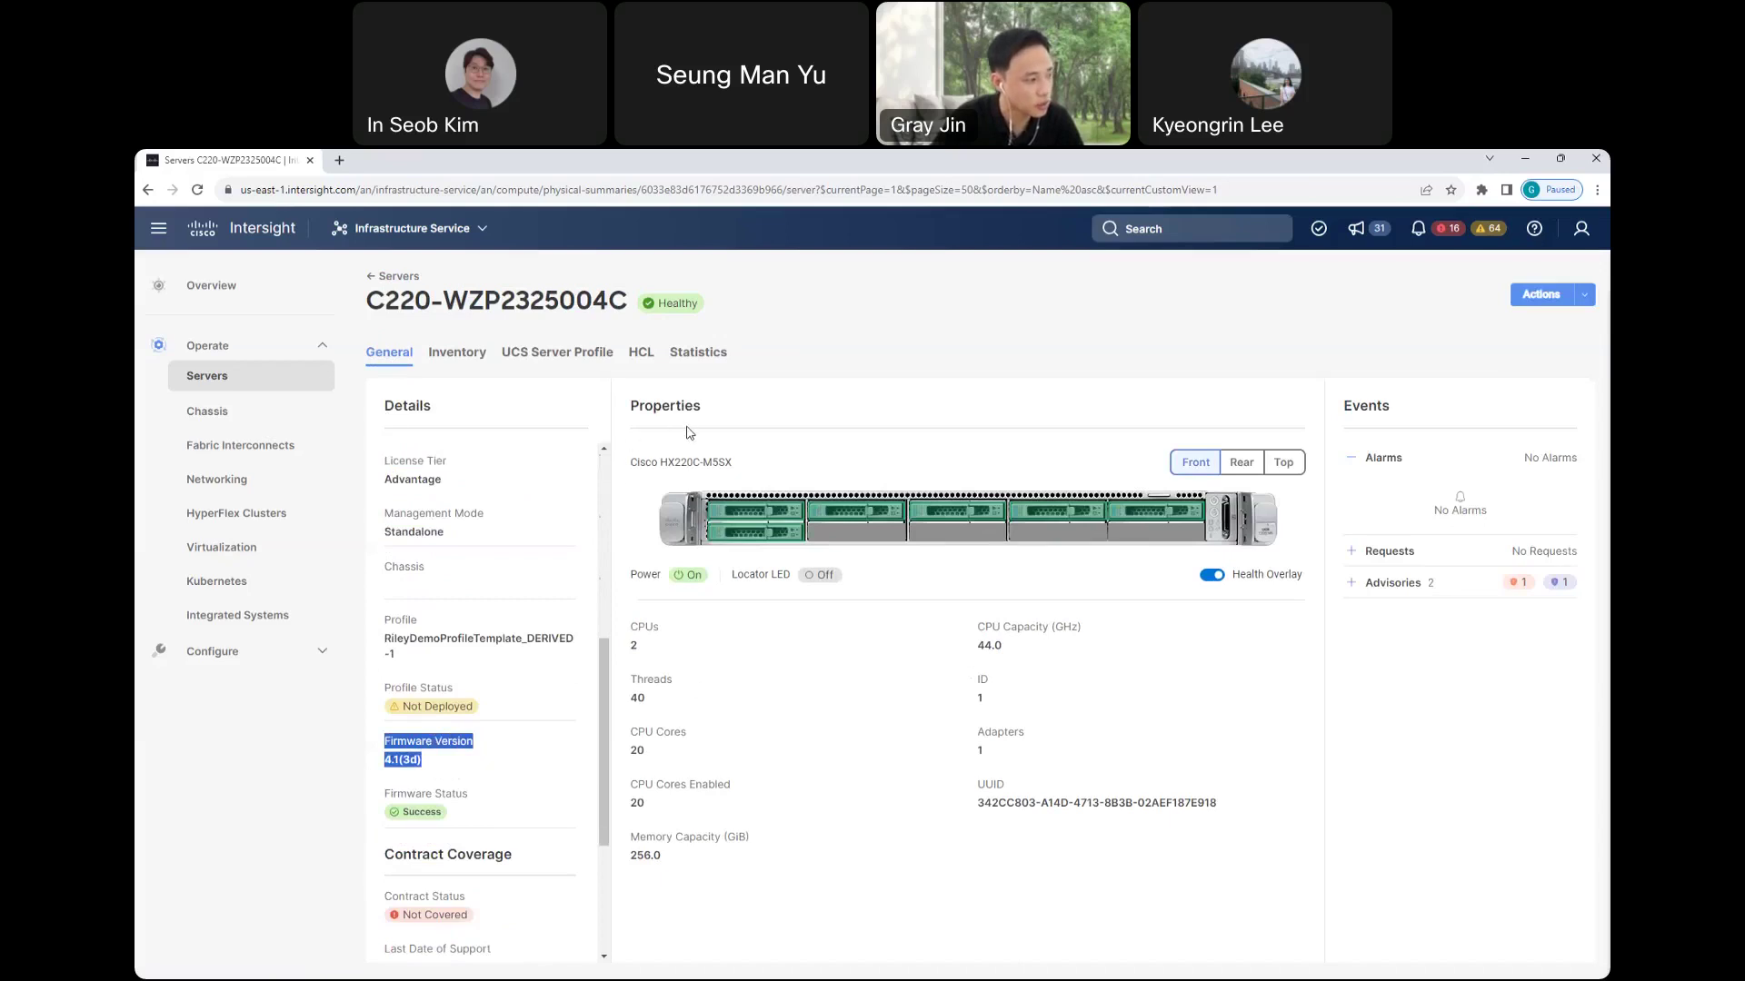
left_click_drag(634, 627, 665, 631)
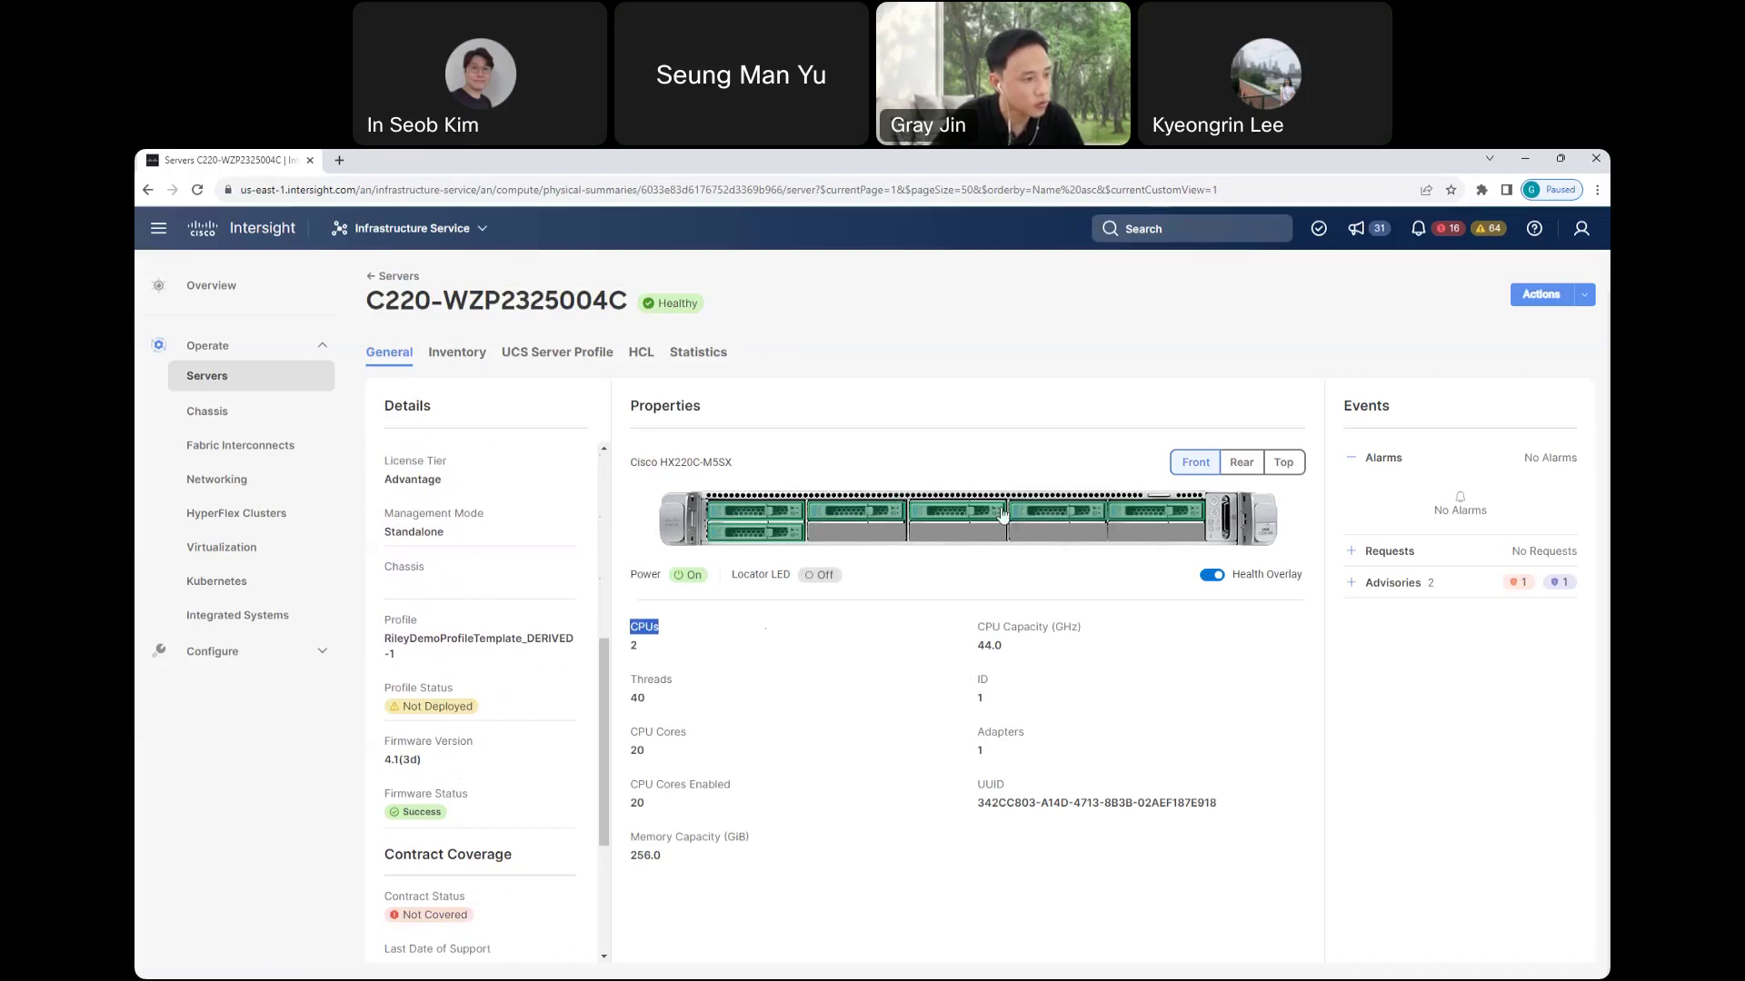
- Show the server's rear view and expand its two advisories in the Events panel
left_click(1243, 465)
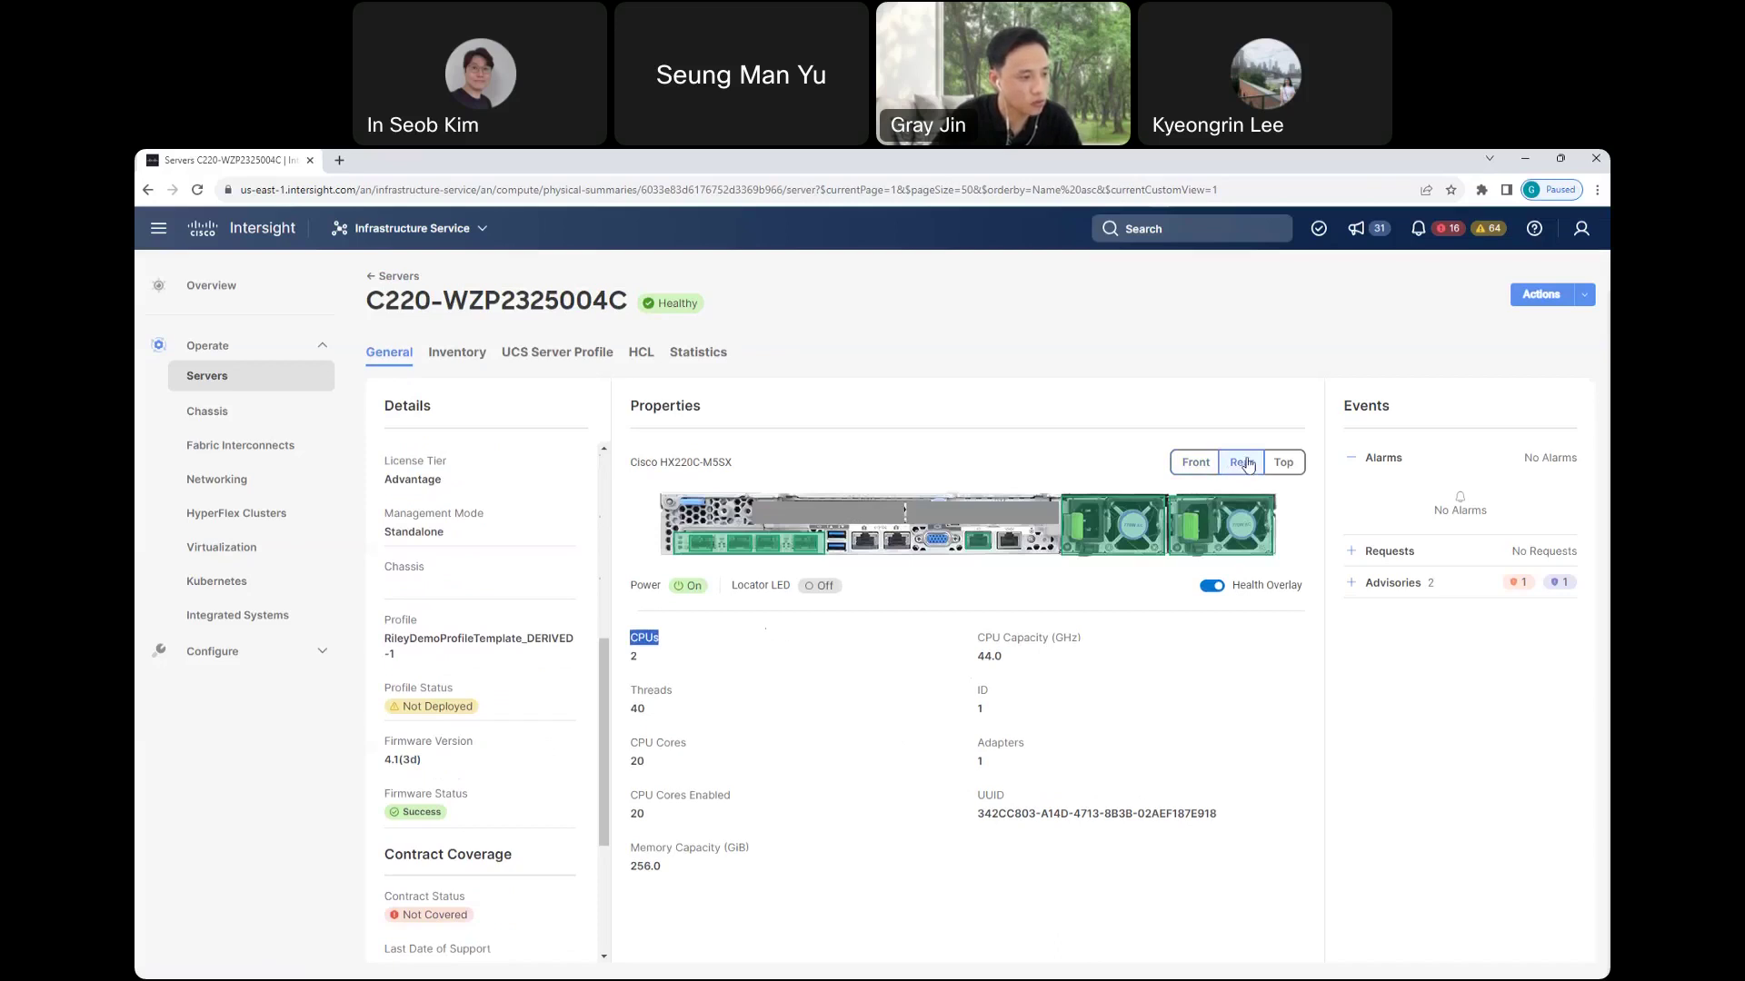
double_click(1358, 408)
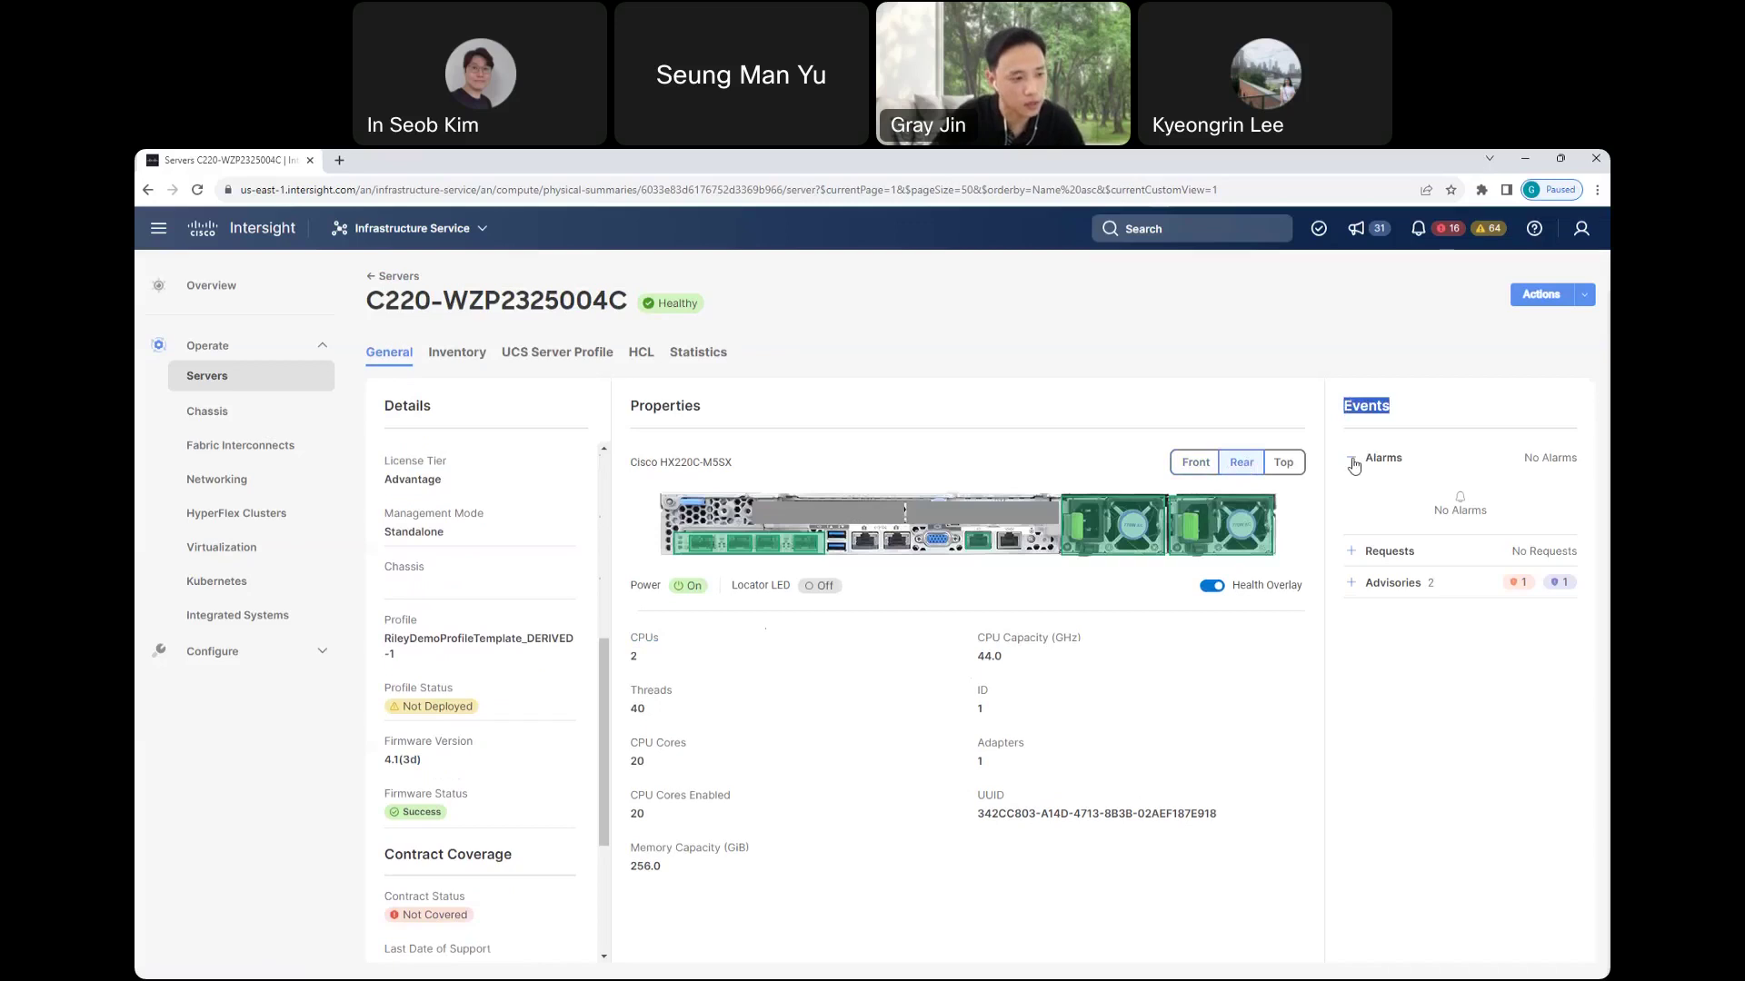
left_click(1353, 588)
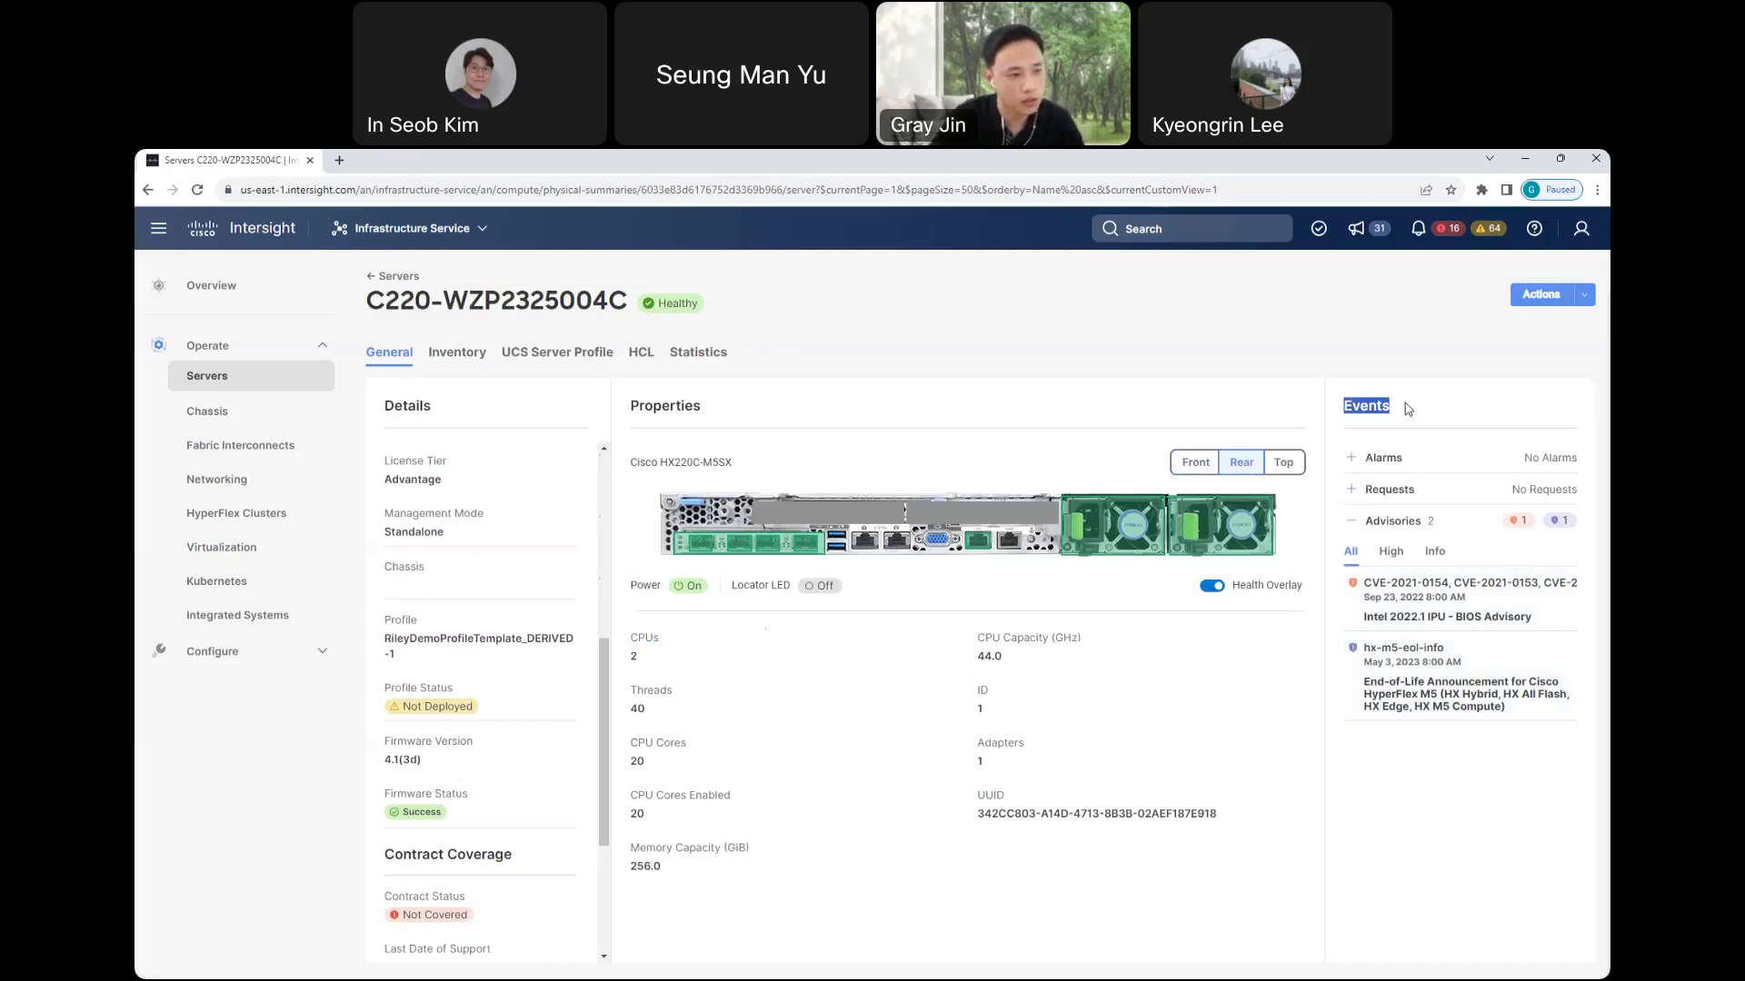
- Start opening a TAC case from the server's Actions, then cancel it
left_click(1585, 296)
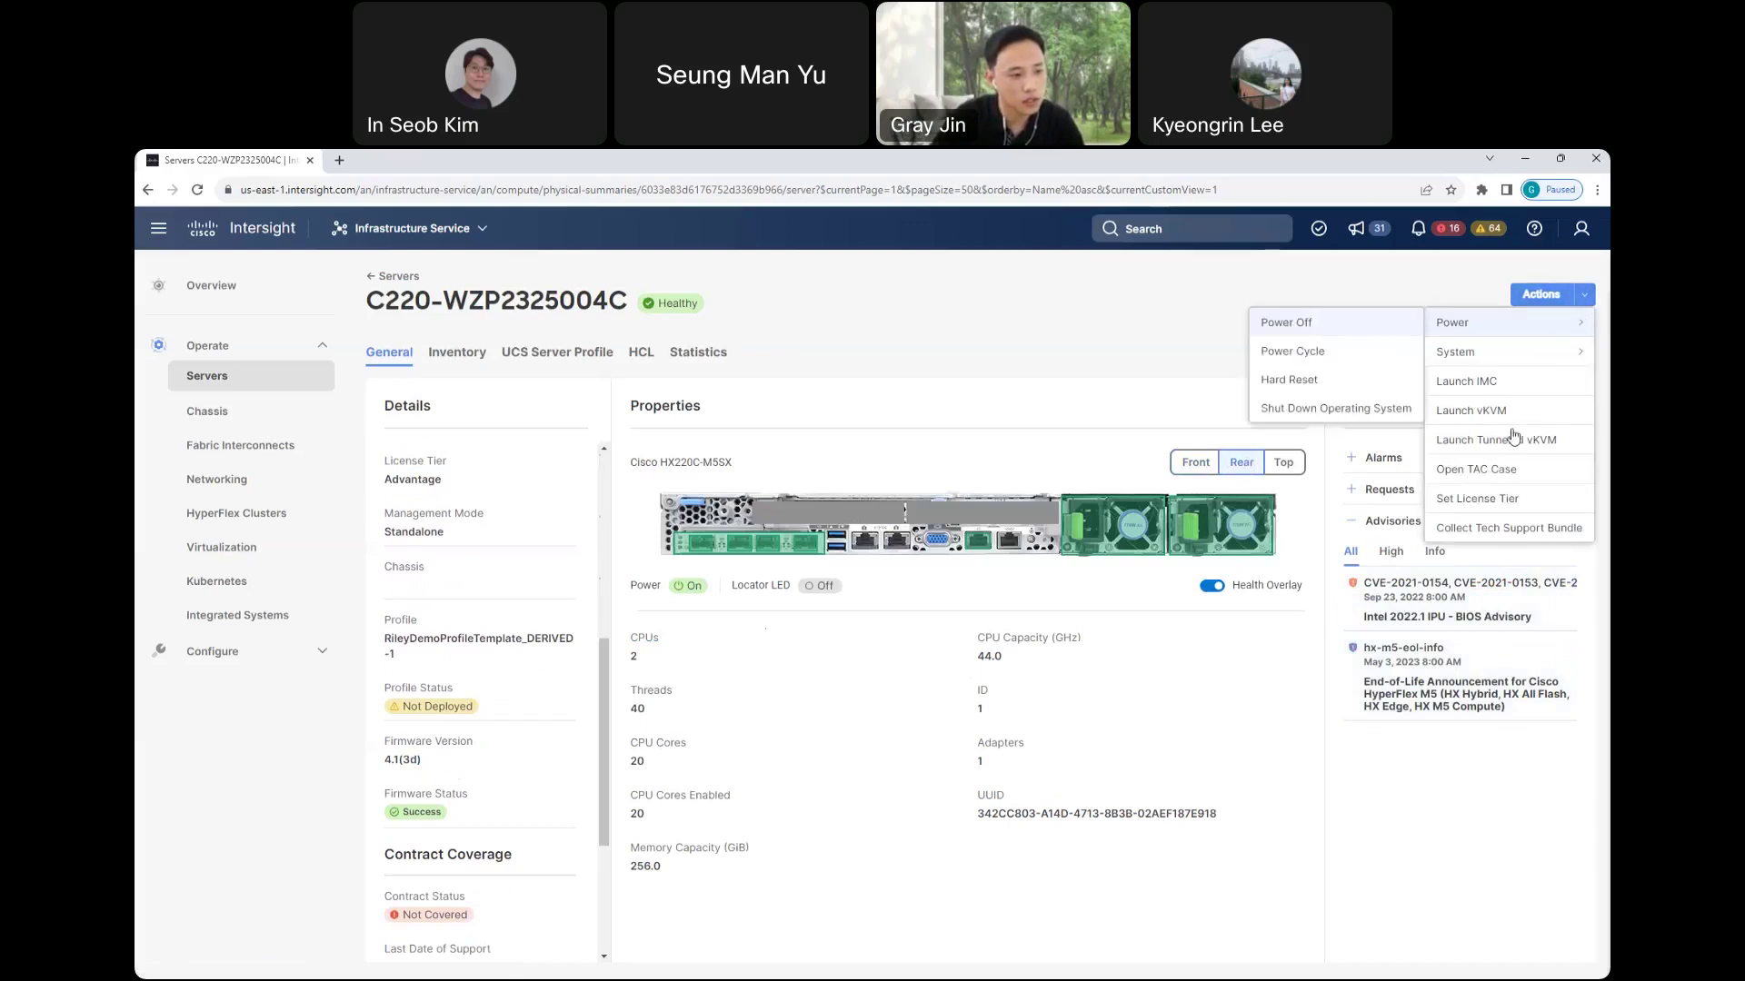
left_click(1463, 470)
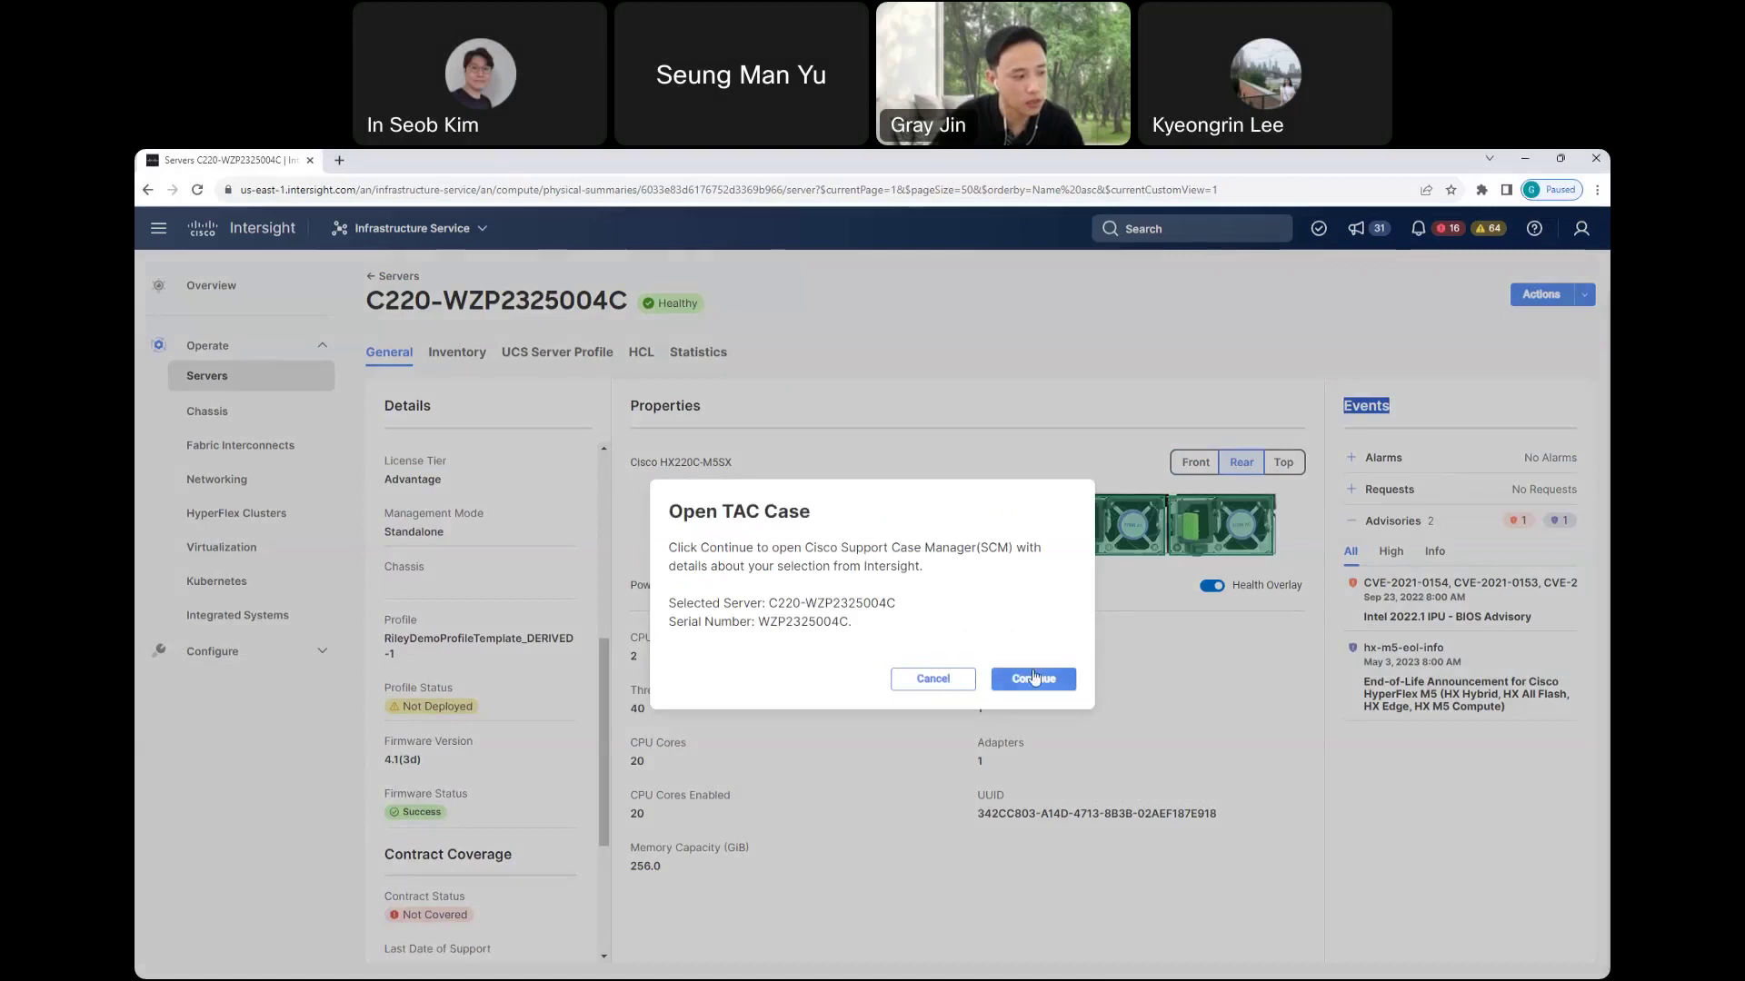
left_click(945, 686)
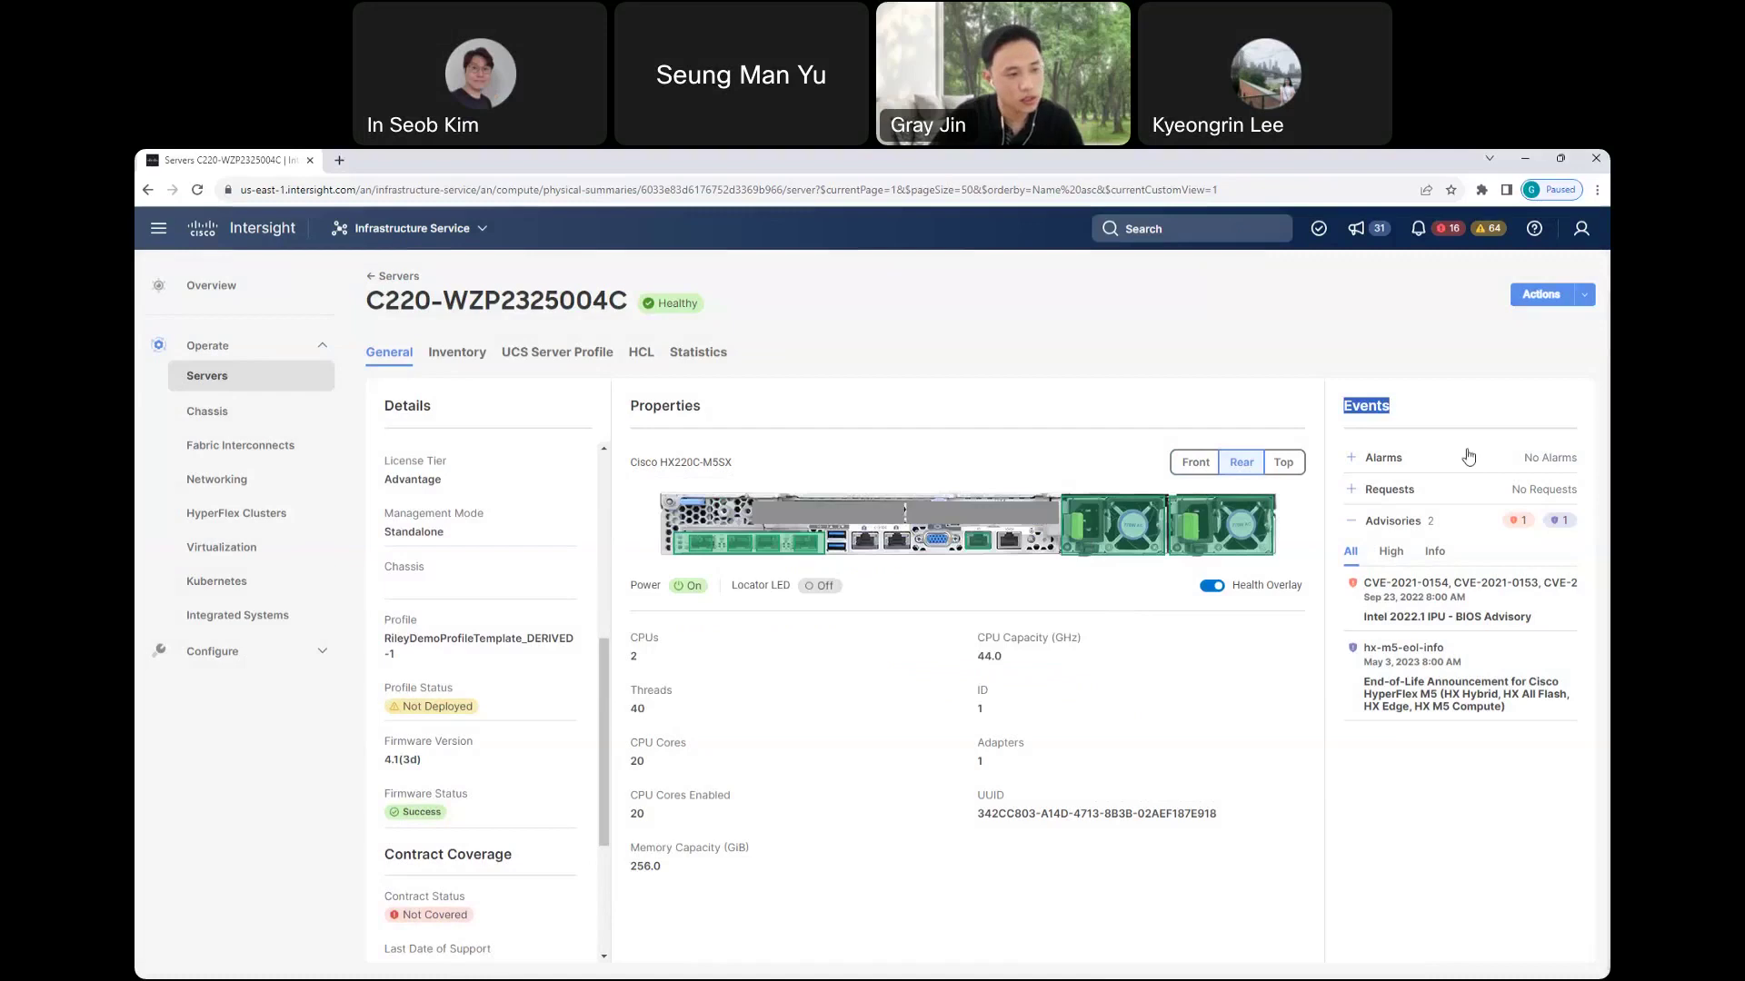
- Launch the server's Integrated Management Controller, then return to the Intersight server page
left_click(1586, 297)
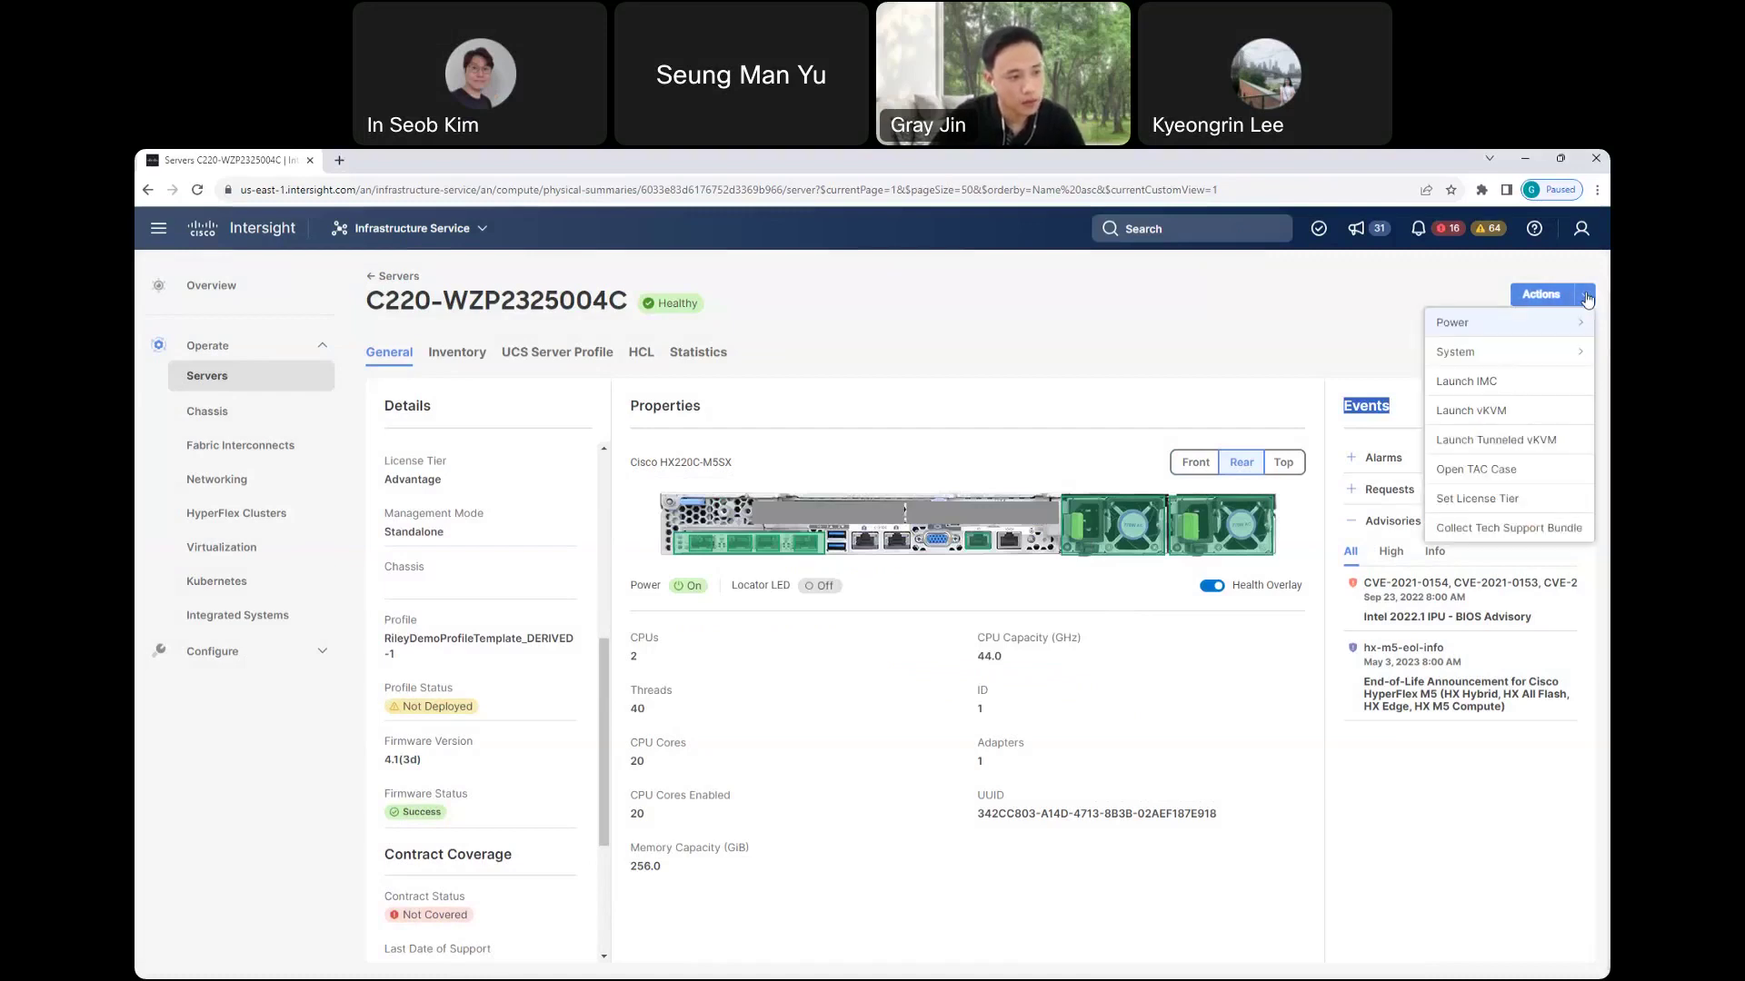
left_click(1508, 329)
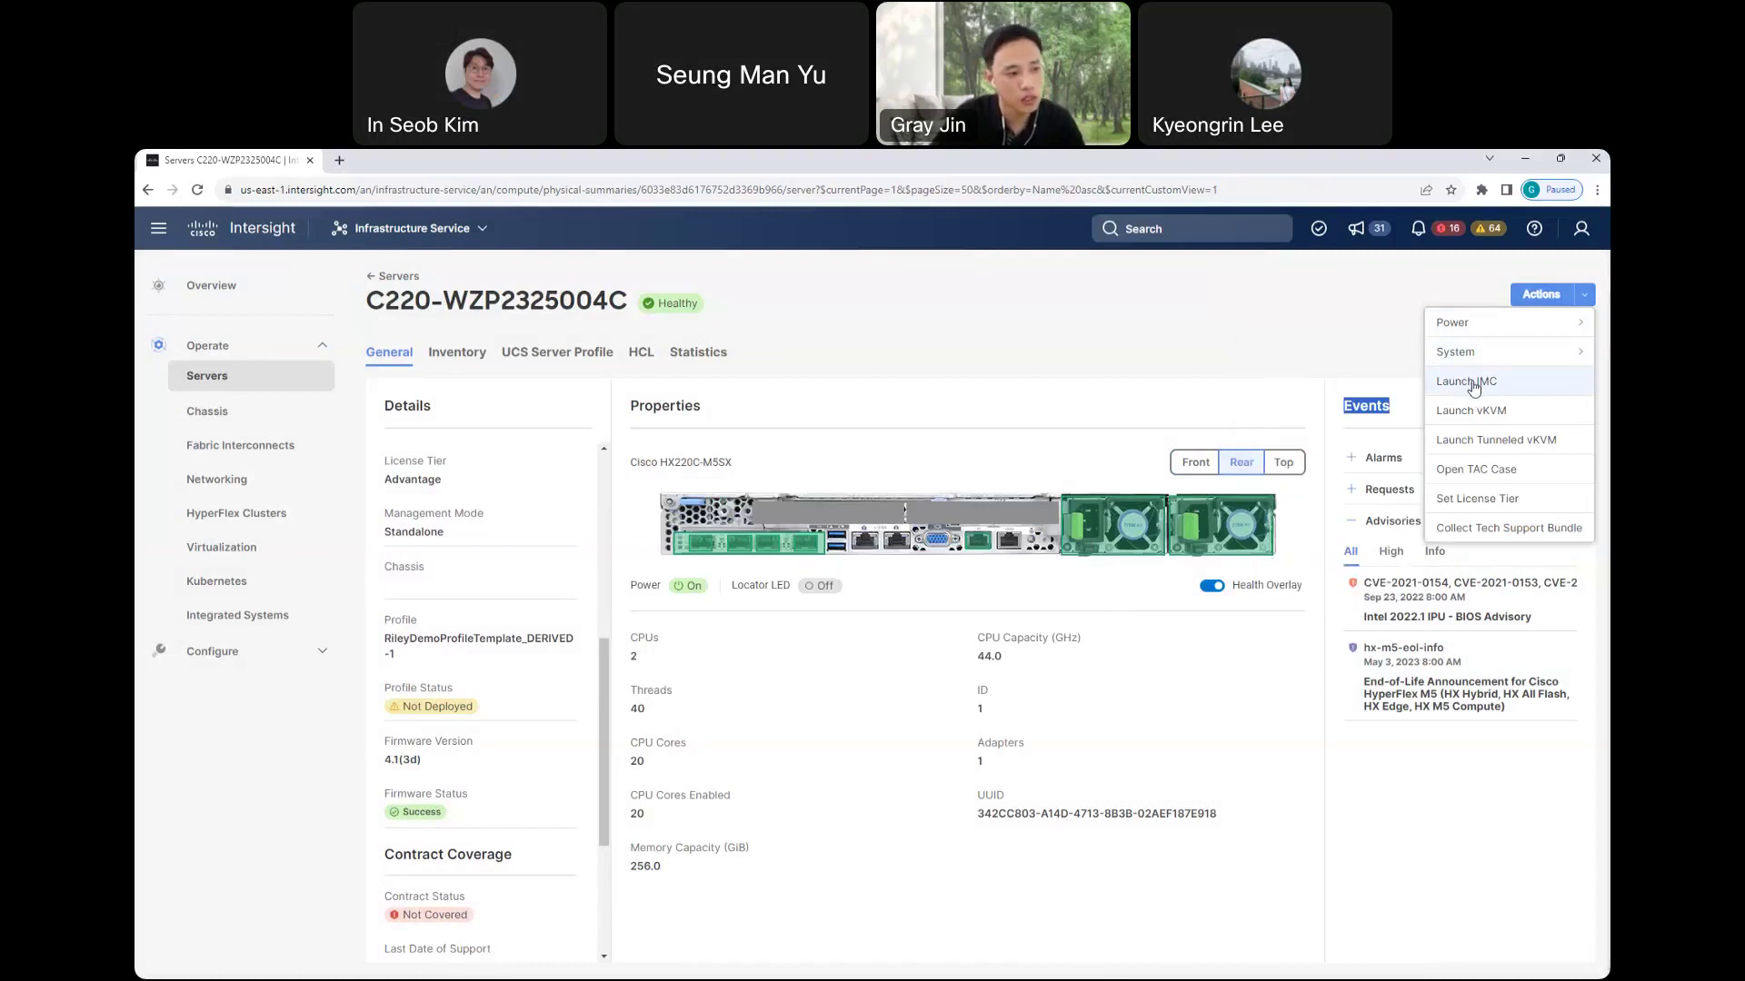
left_click(1483, 386)
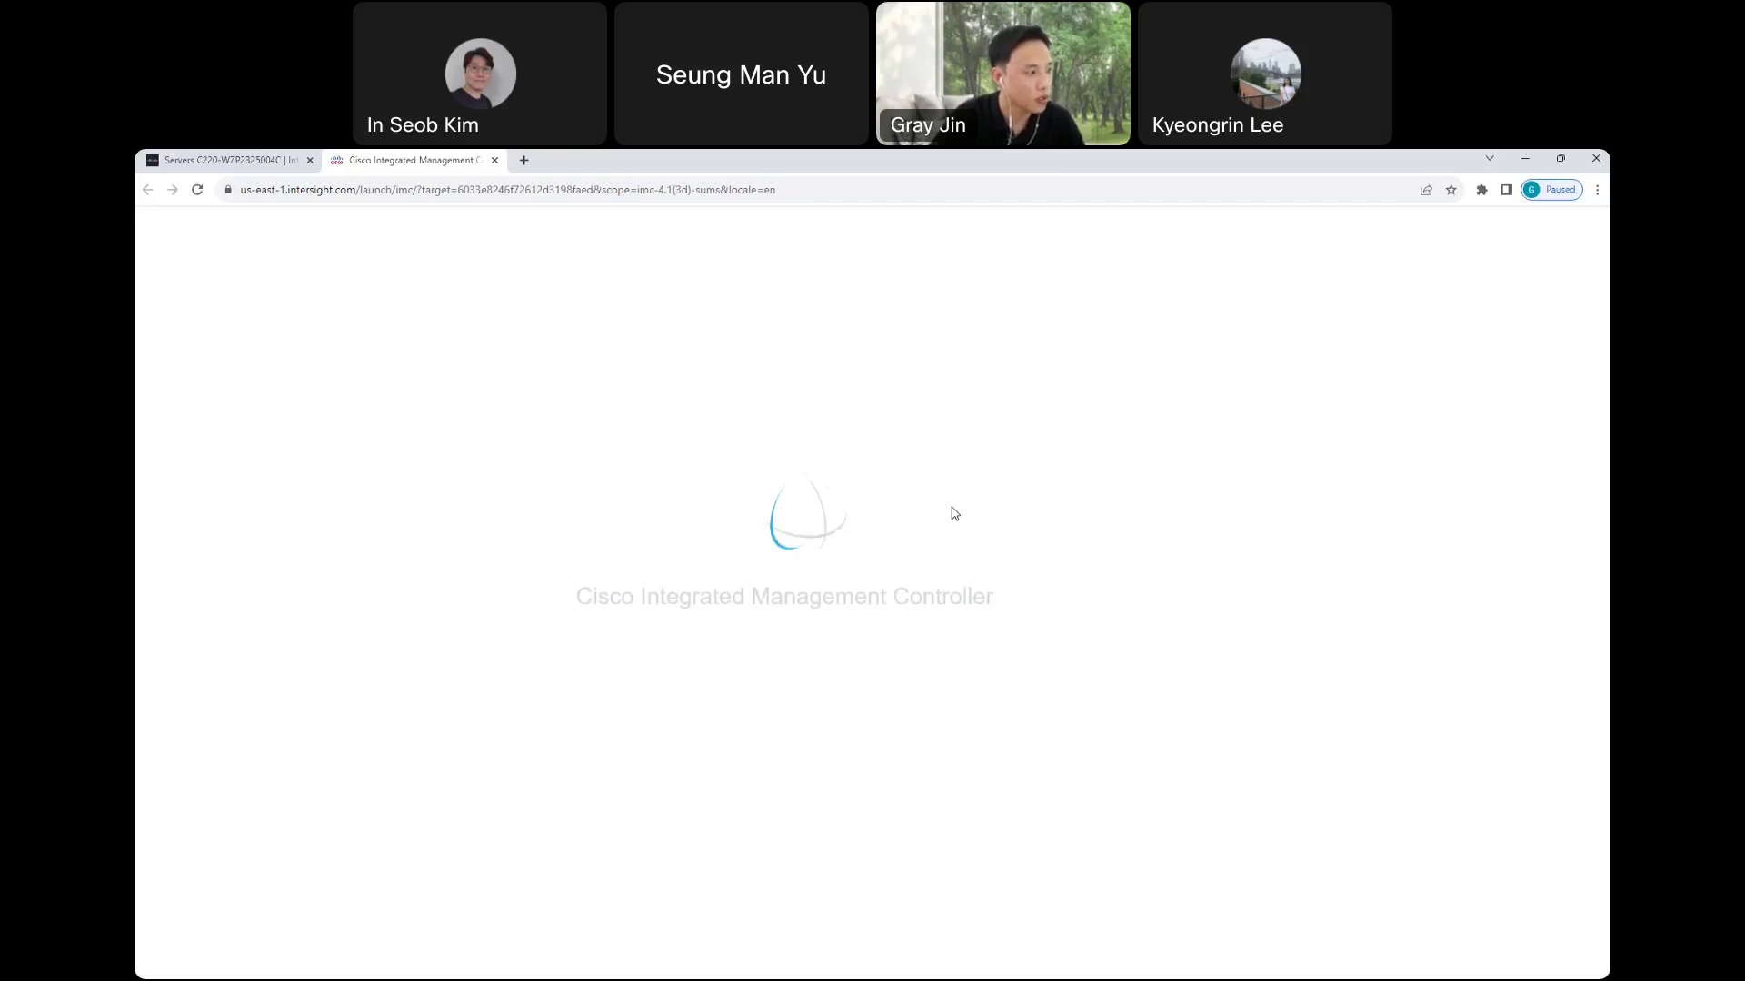
left_click(247, 165)
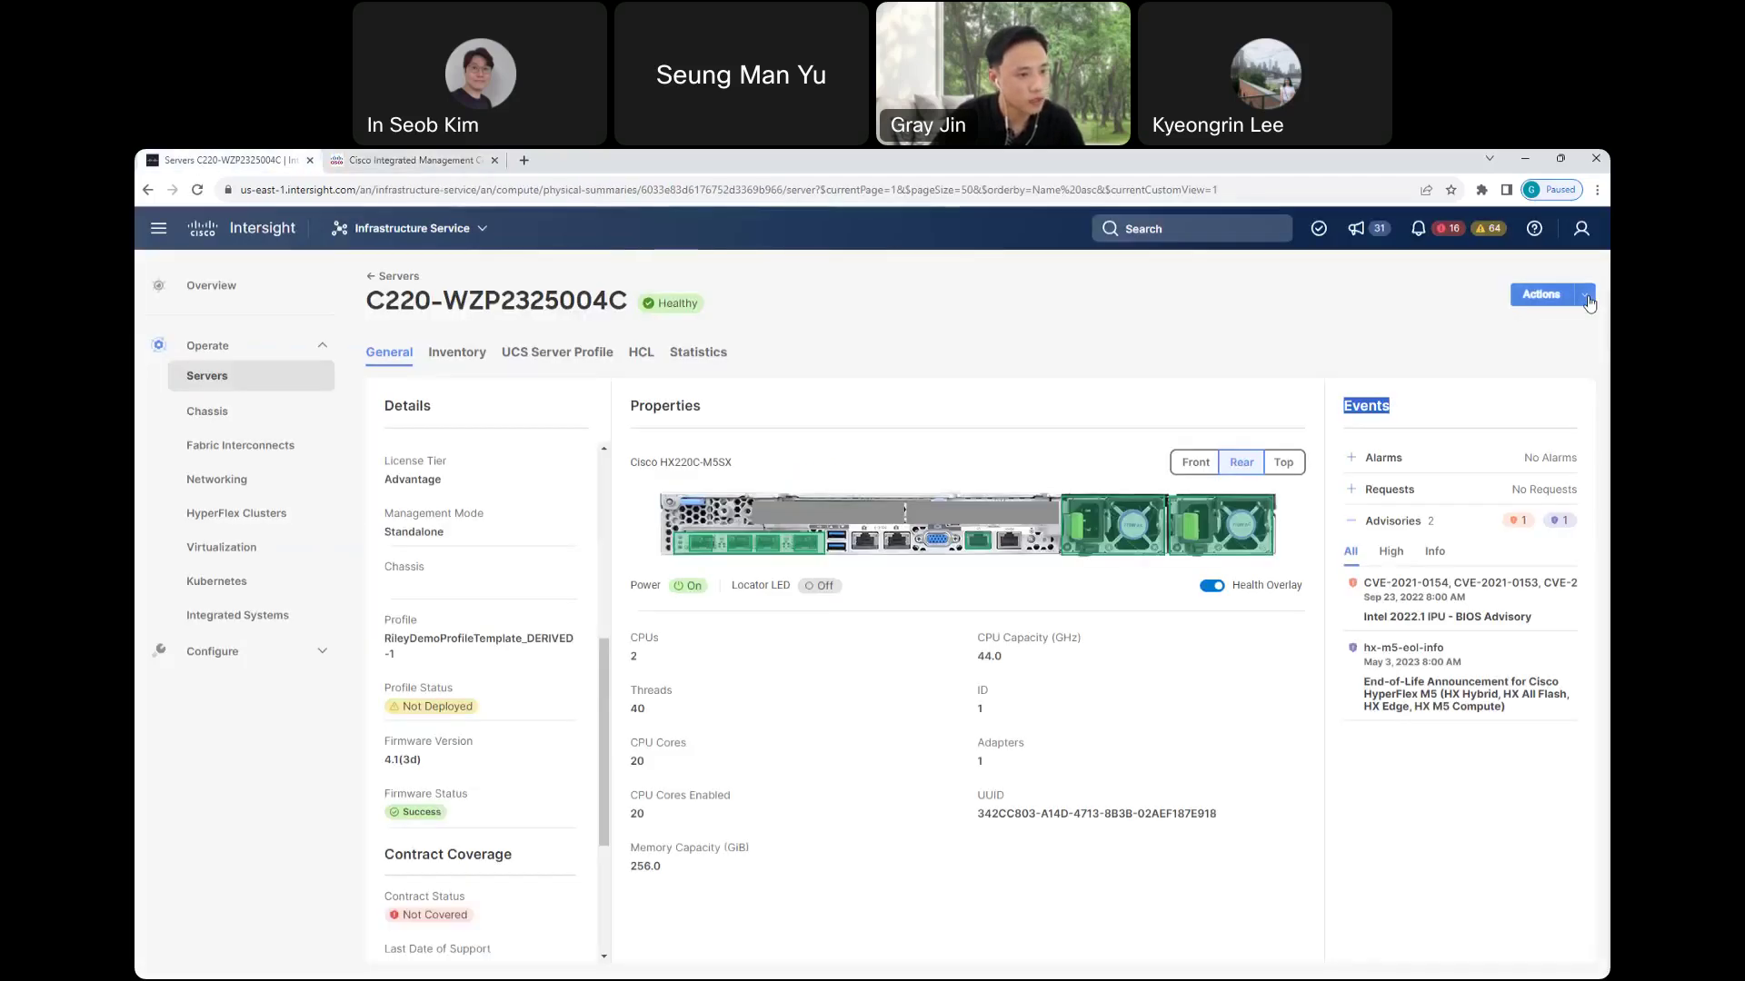
- Open Set License Tier for C220-WZP2325004C, keep Advantage, and cancel without applying
left_click(1587, 298)
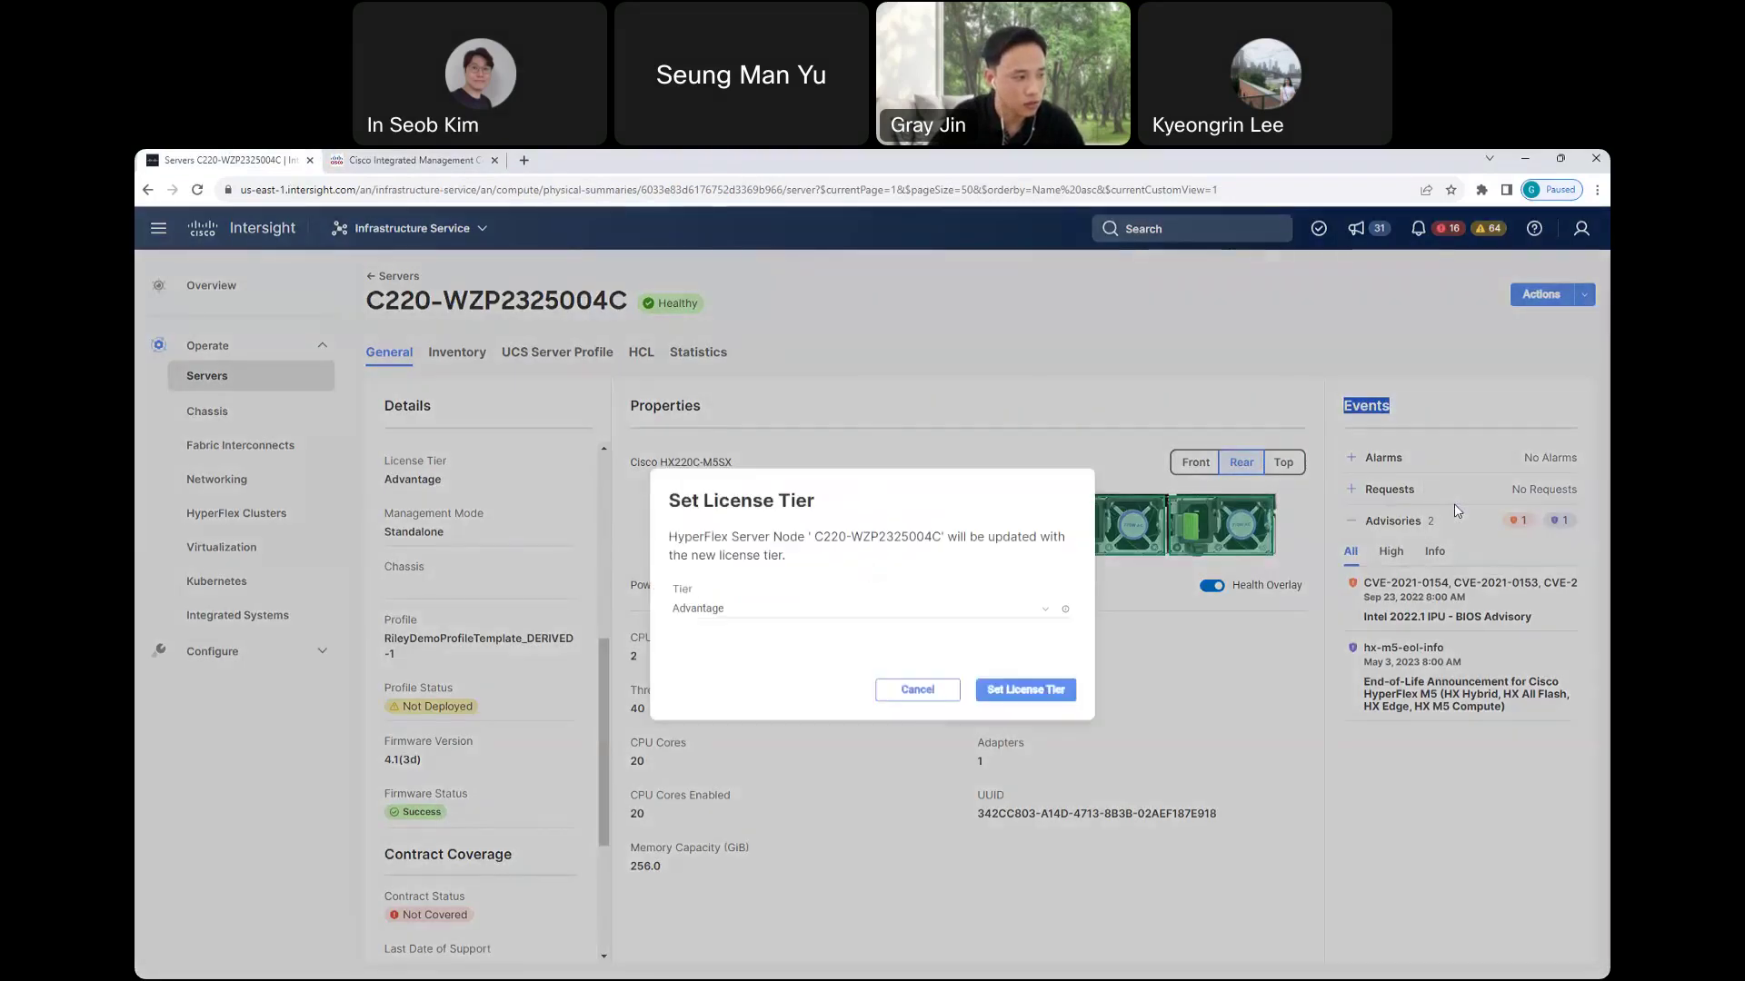
left_click(751, 611)
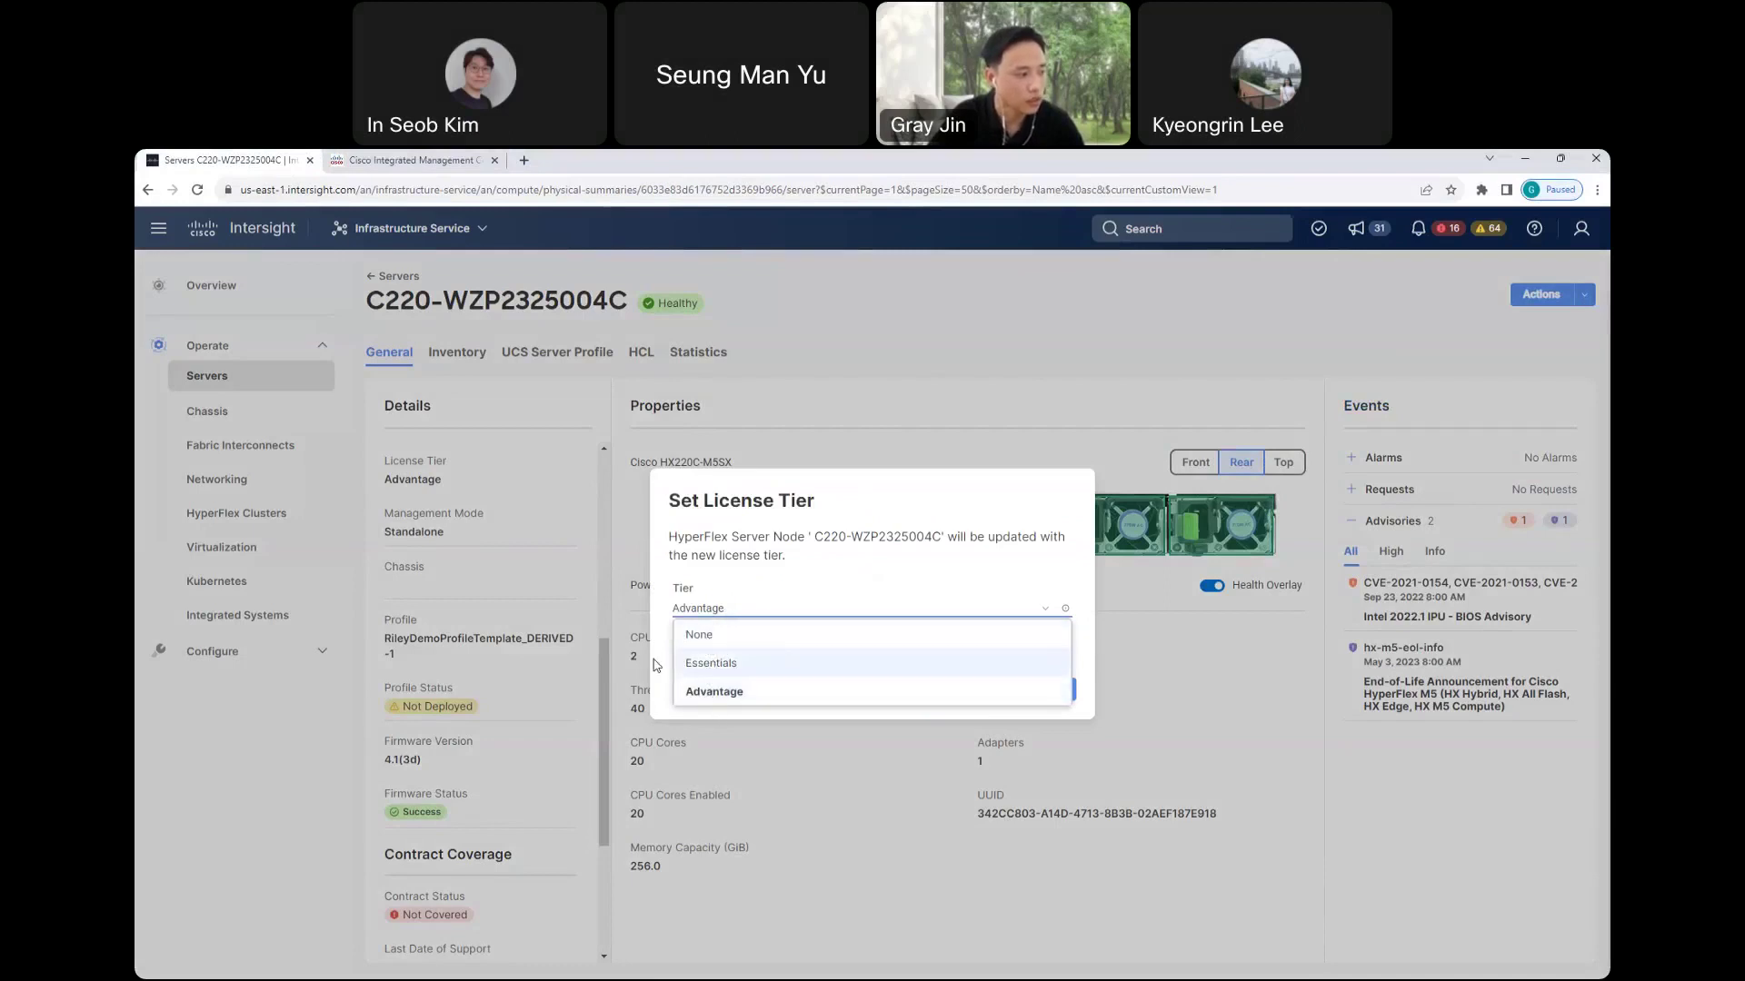
left_click(823, 687)
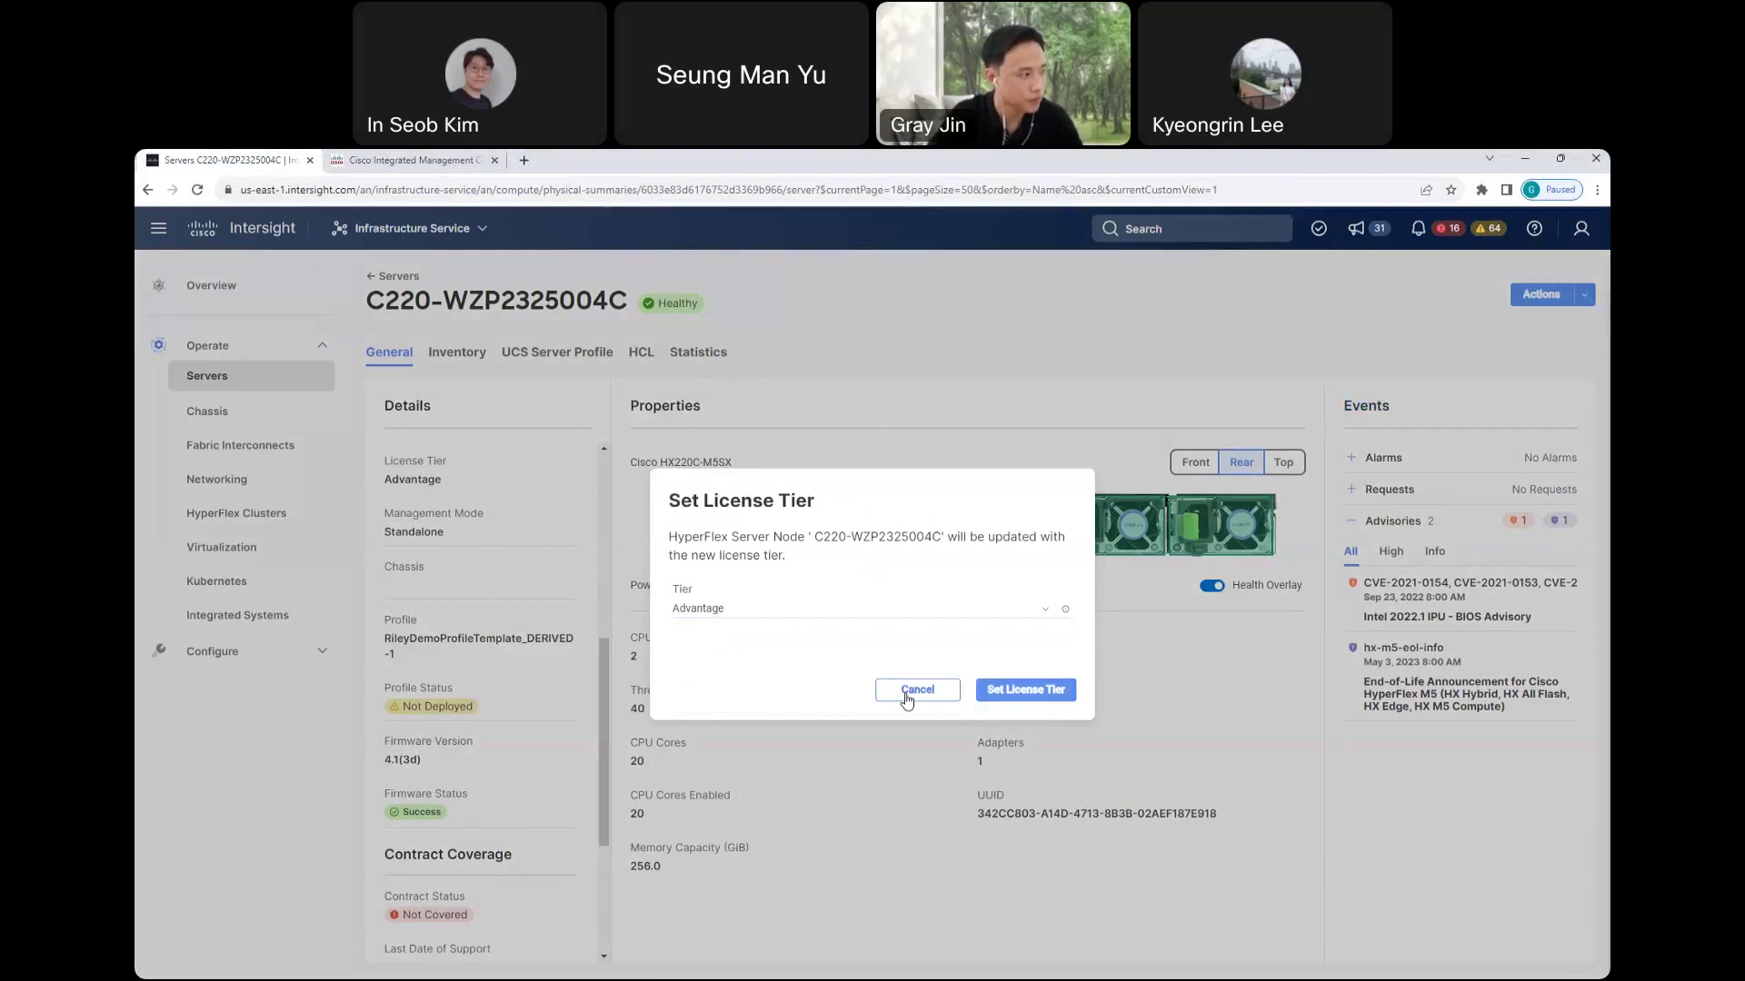
left_click(908, 693)
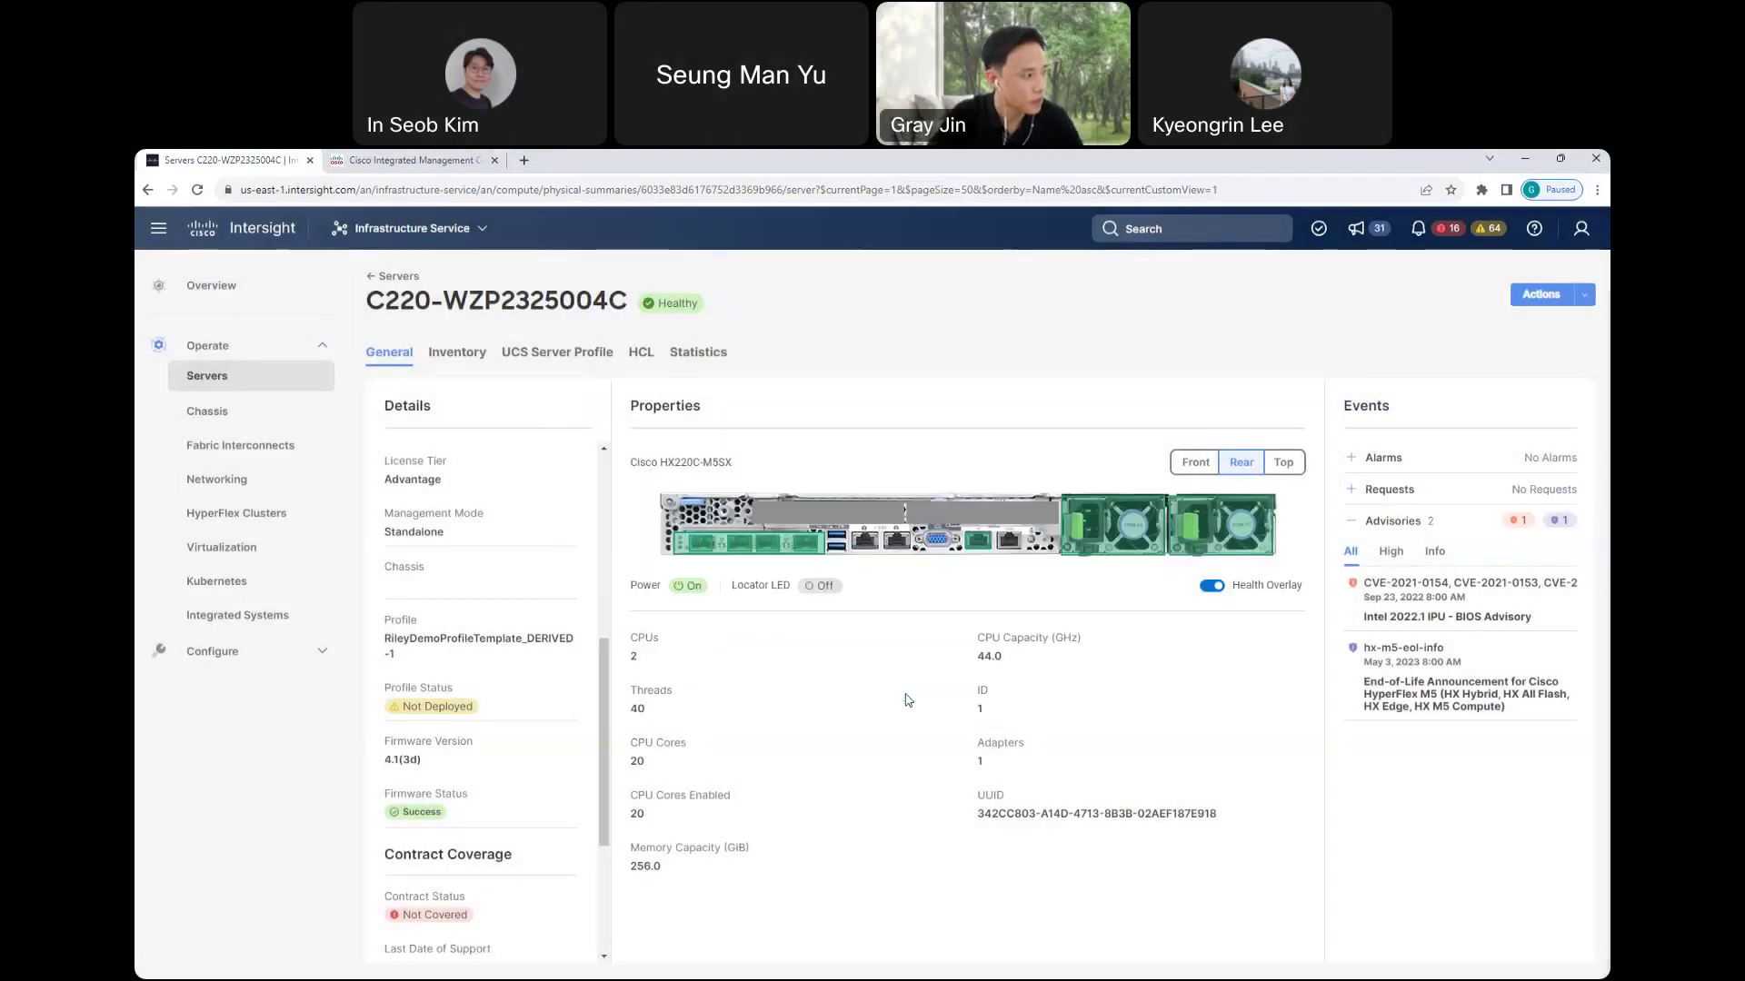
- Browse the Inventory tab's CPUs, Memory and Network Adapters, ending on the three PCIe devices
left_click(448, 362)
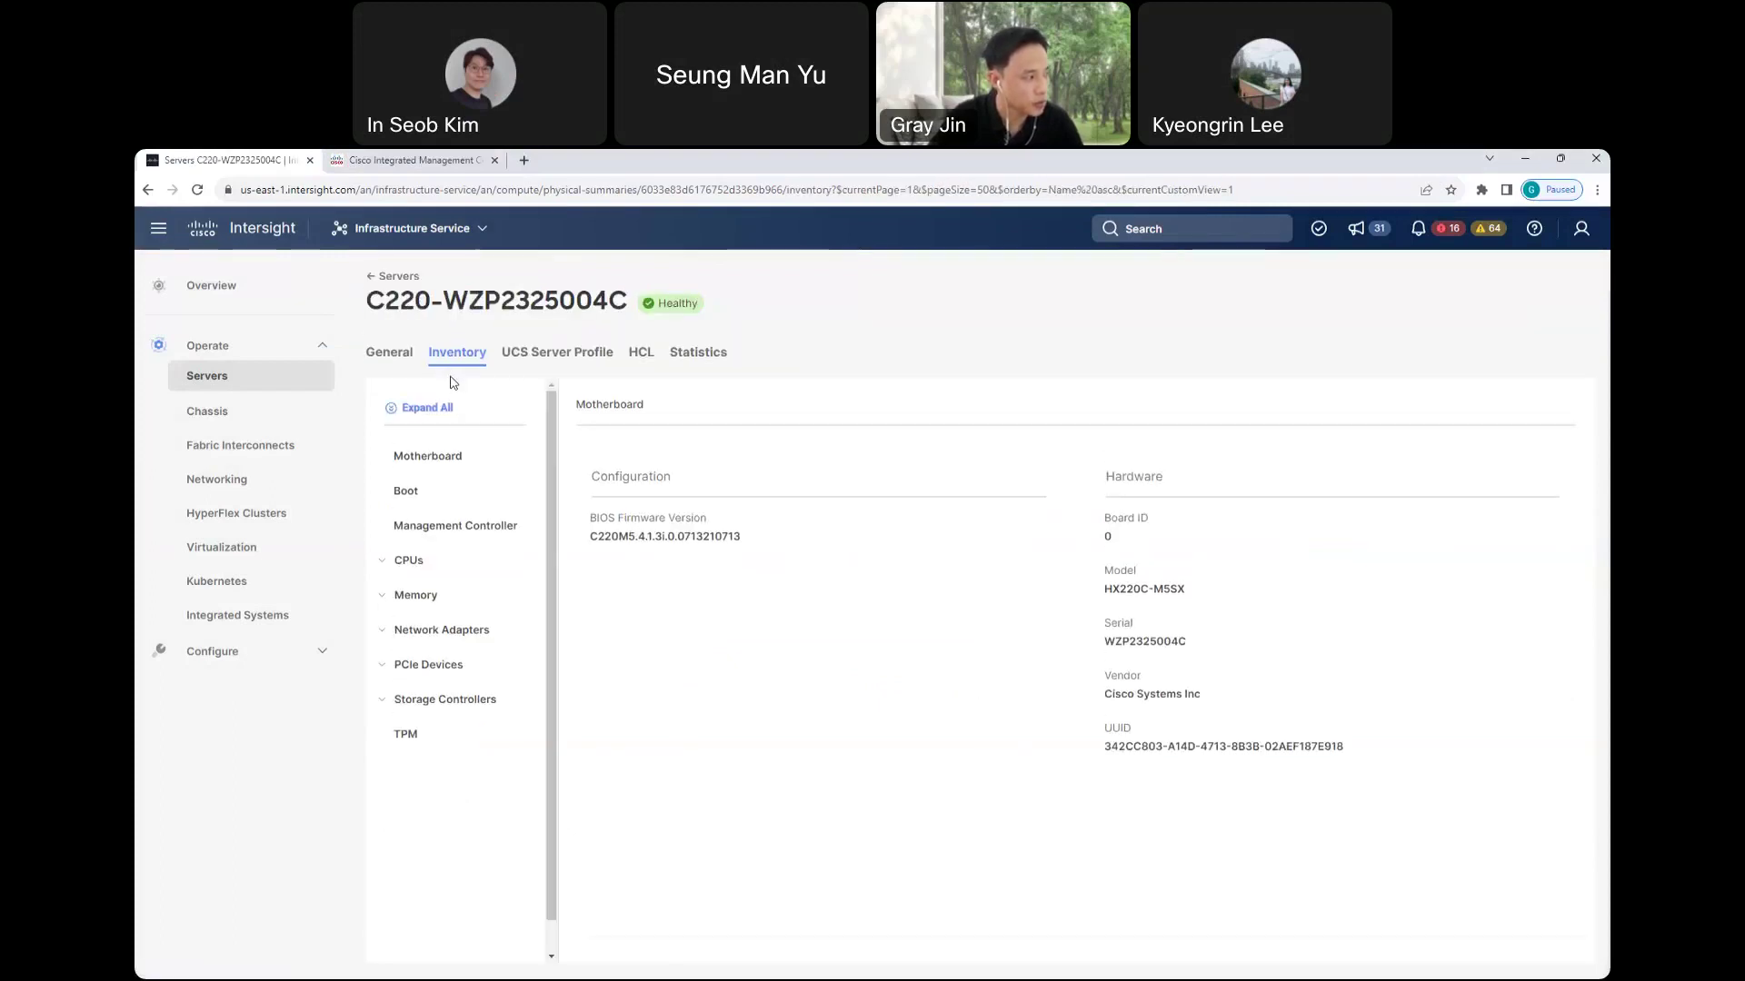
left_click(382, 562)
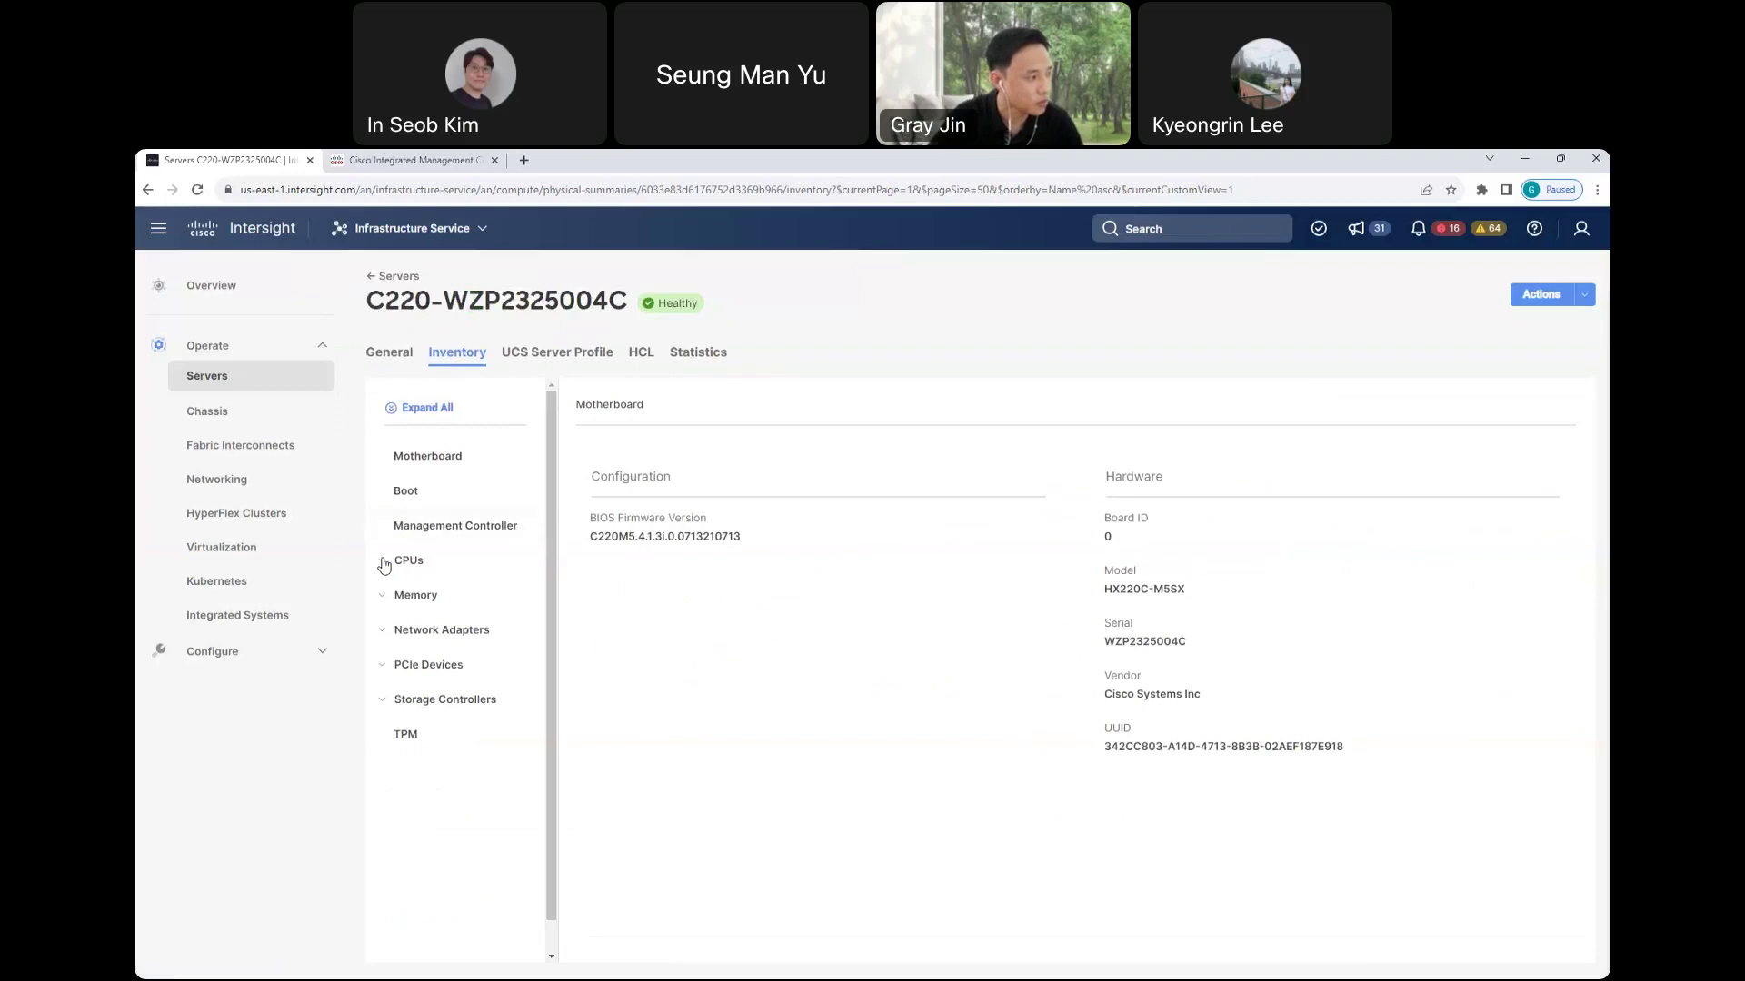
left_click(381, 642)
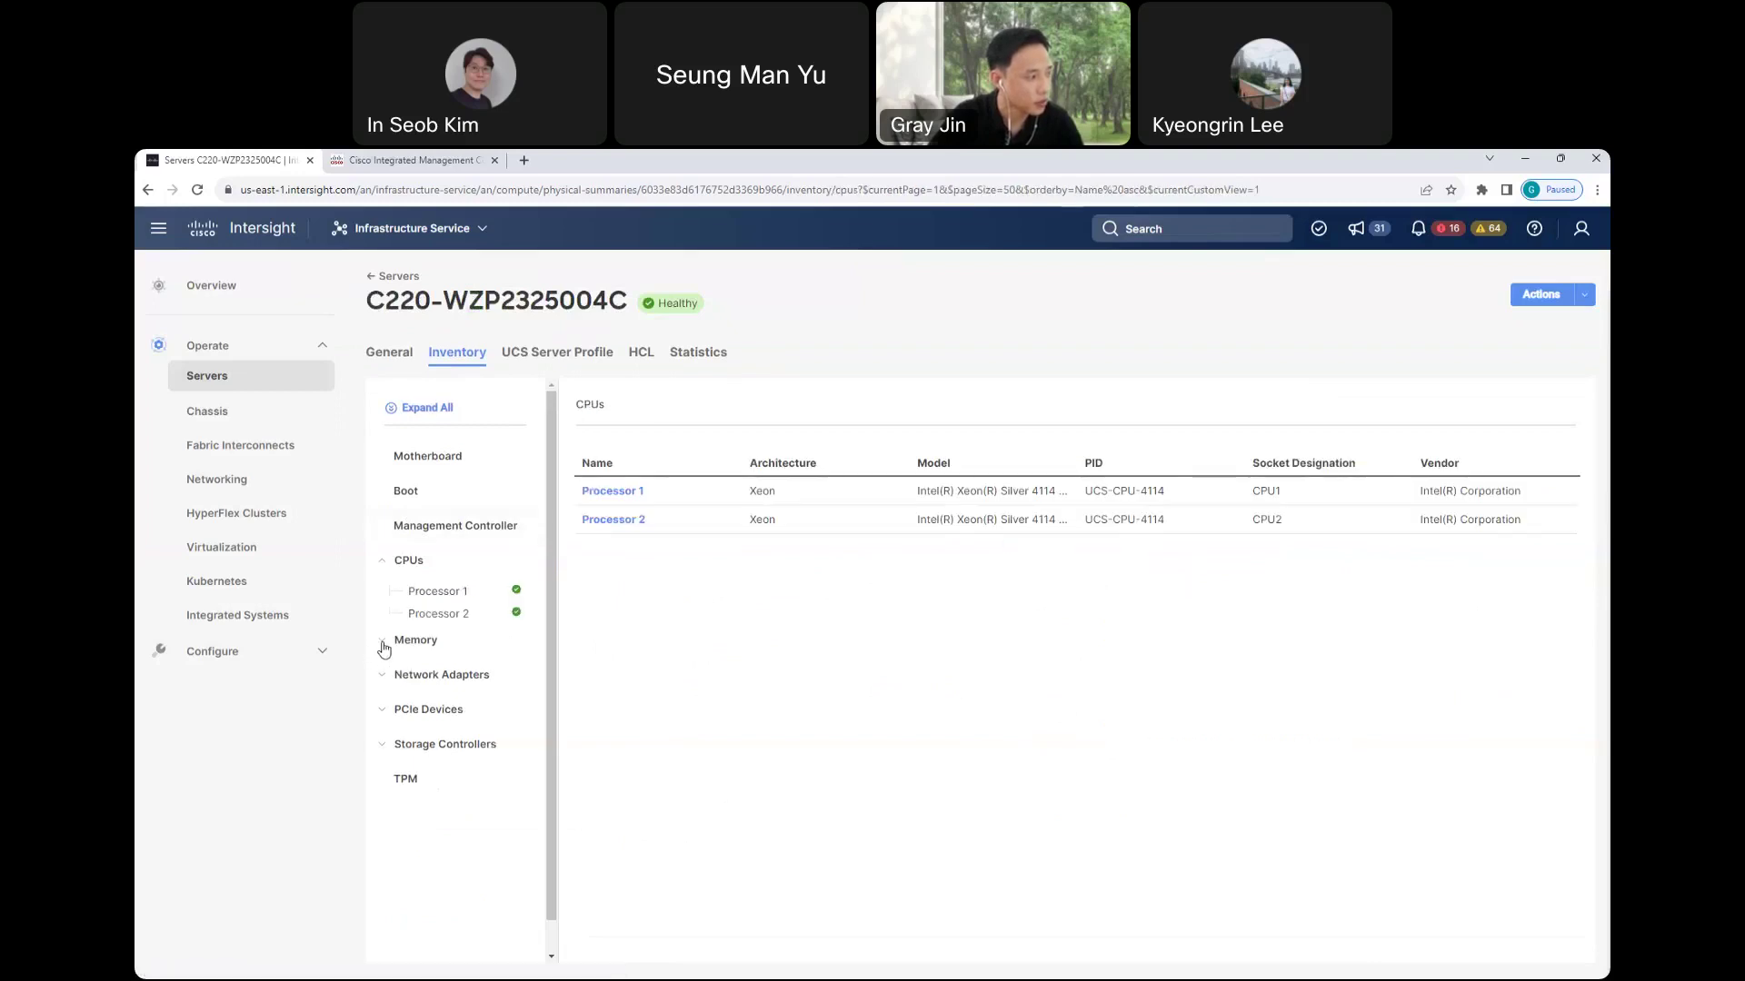
scroll(431, 683, "down", 1)
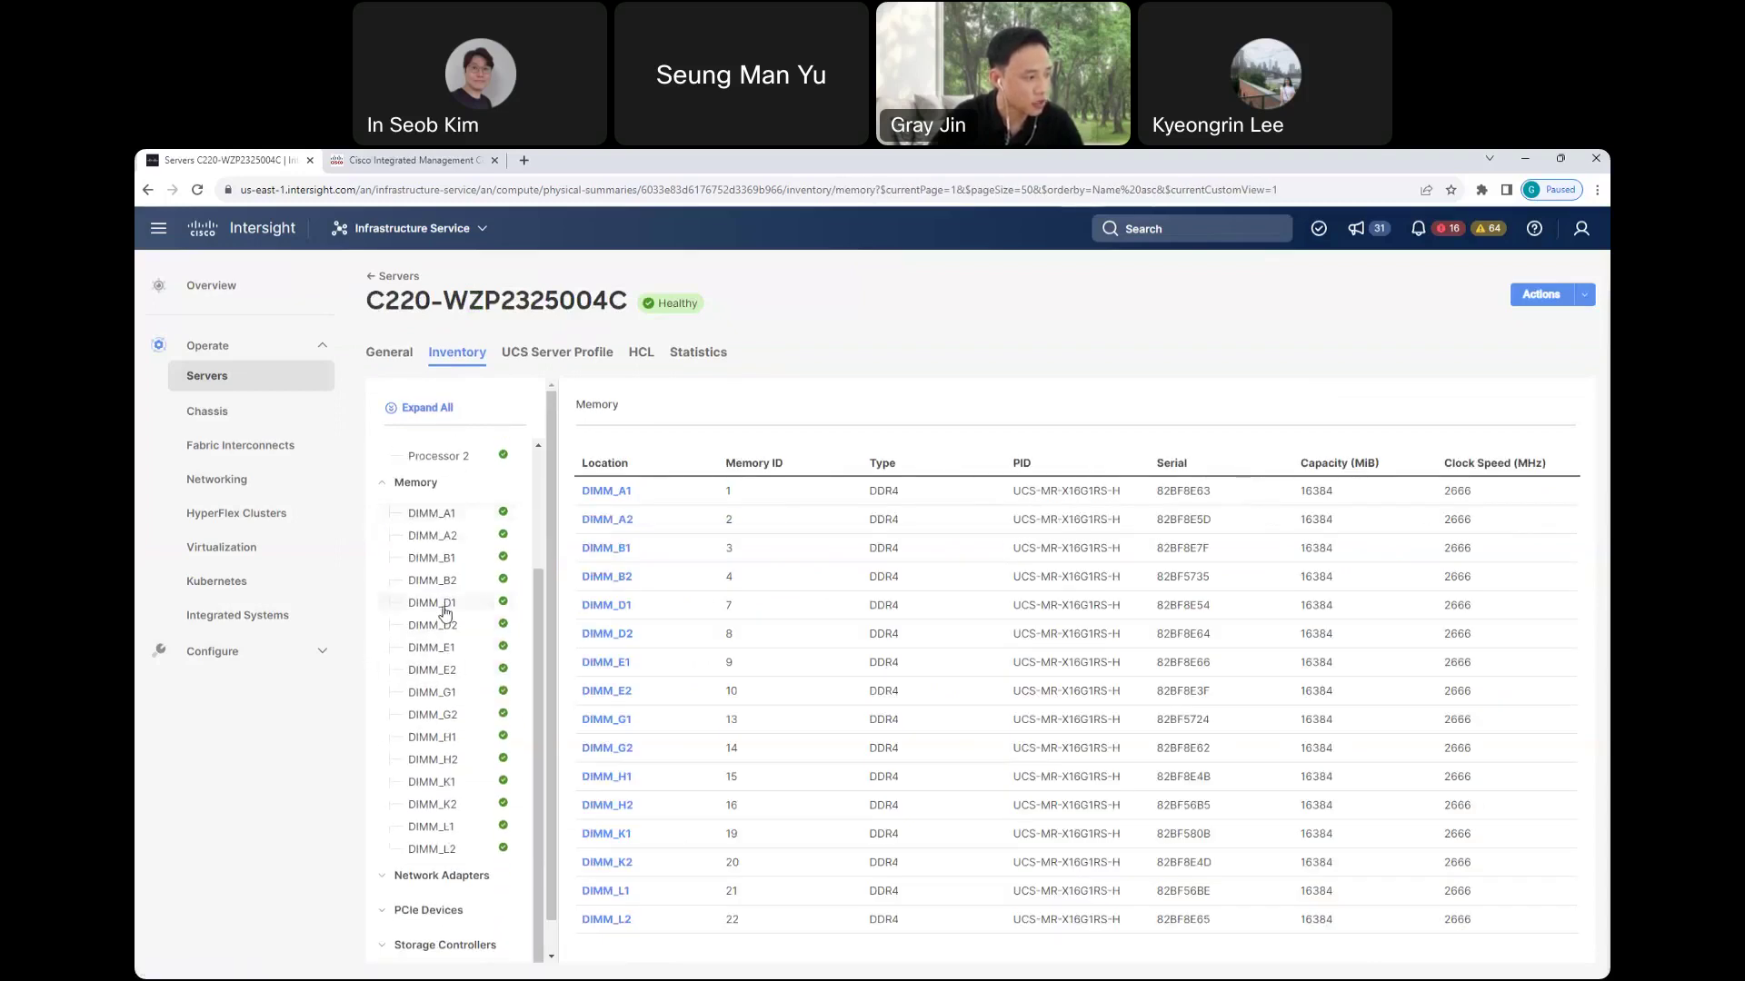
scroll(418, 877, "down", 1)
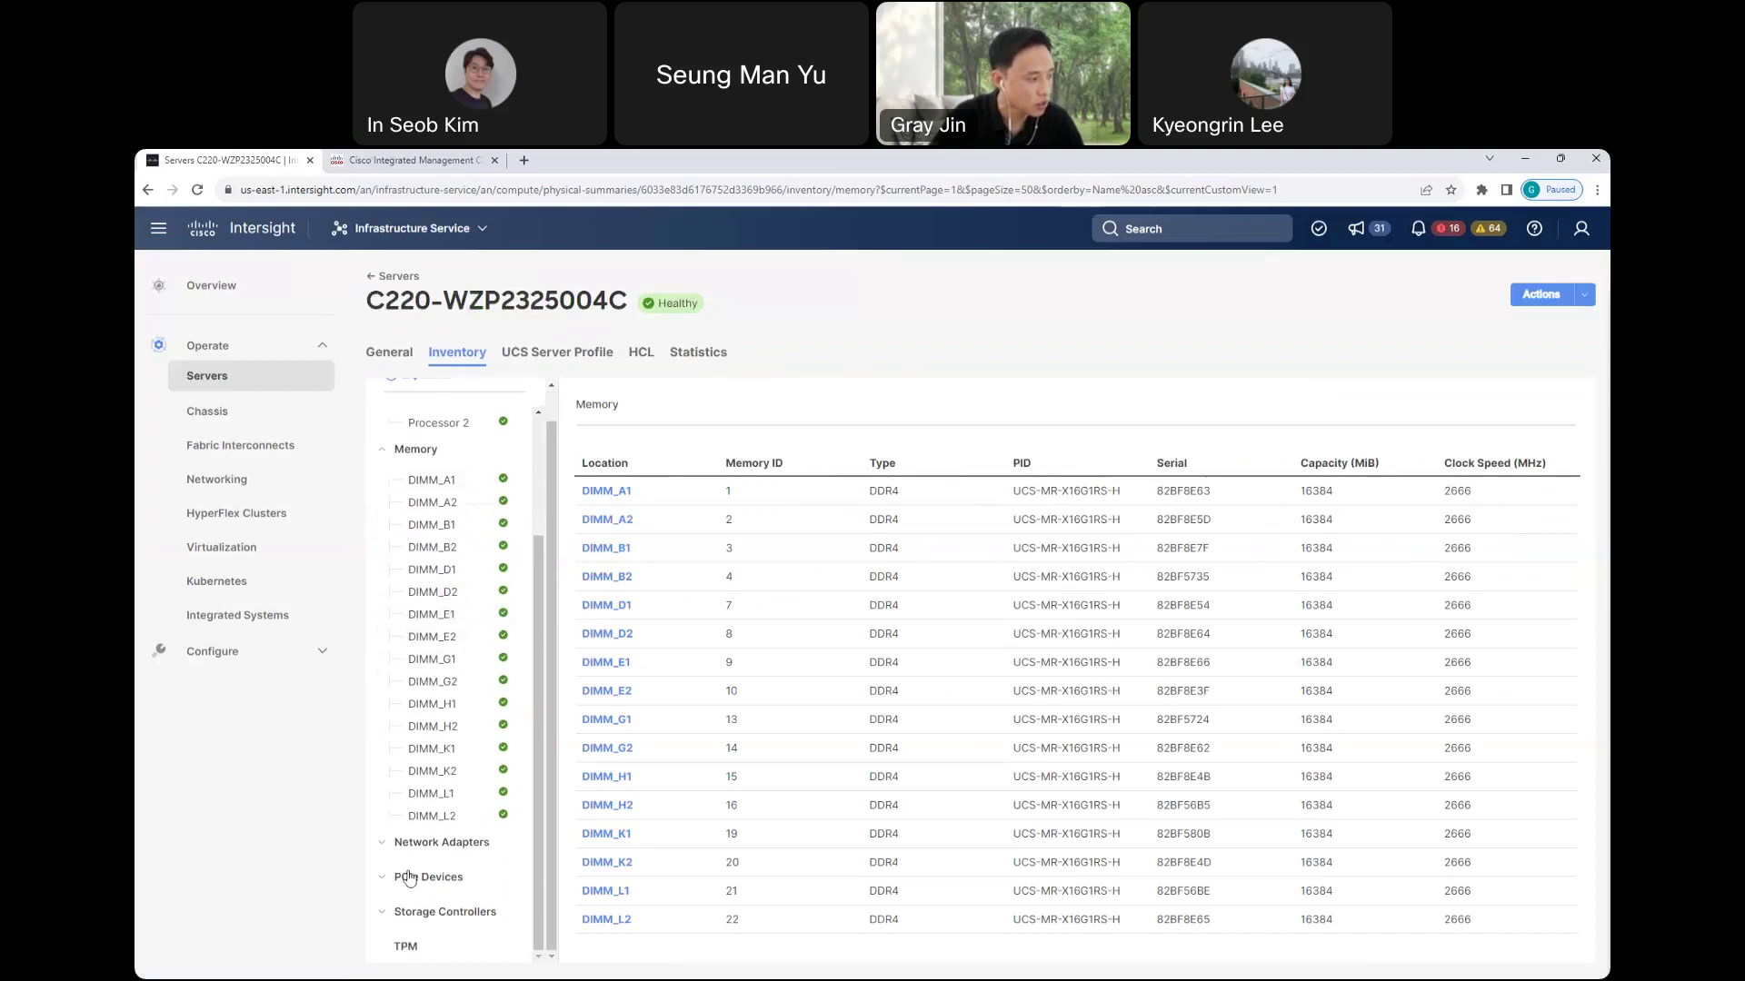
left_click(382, 846)
scroll(384, 872, "down", 1)
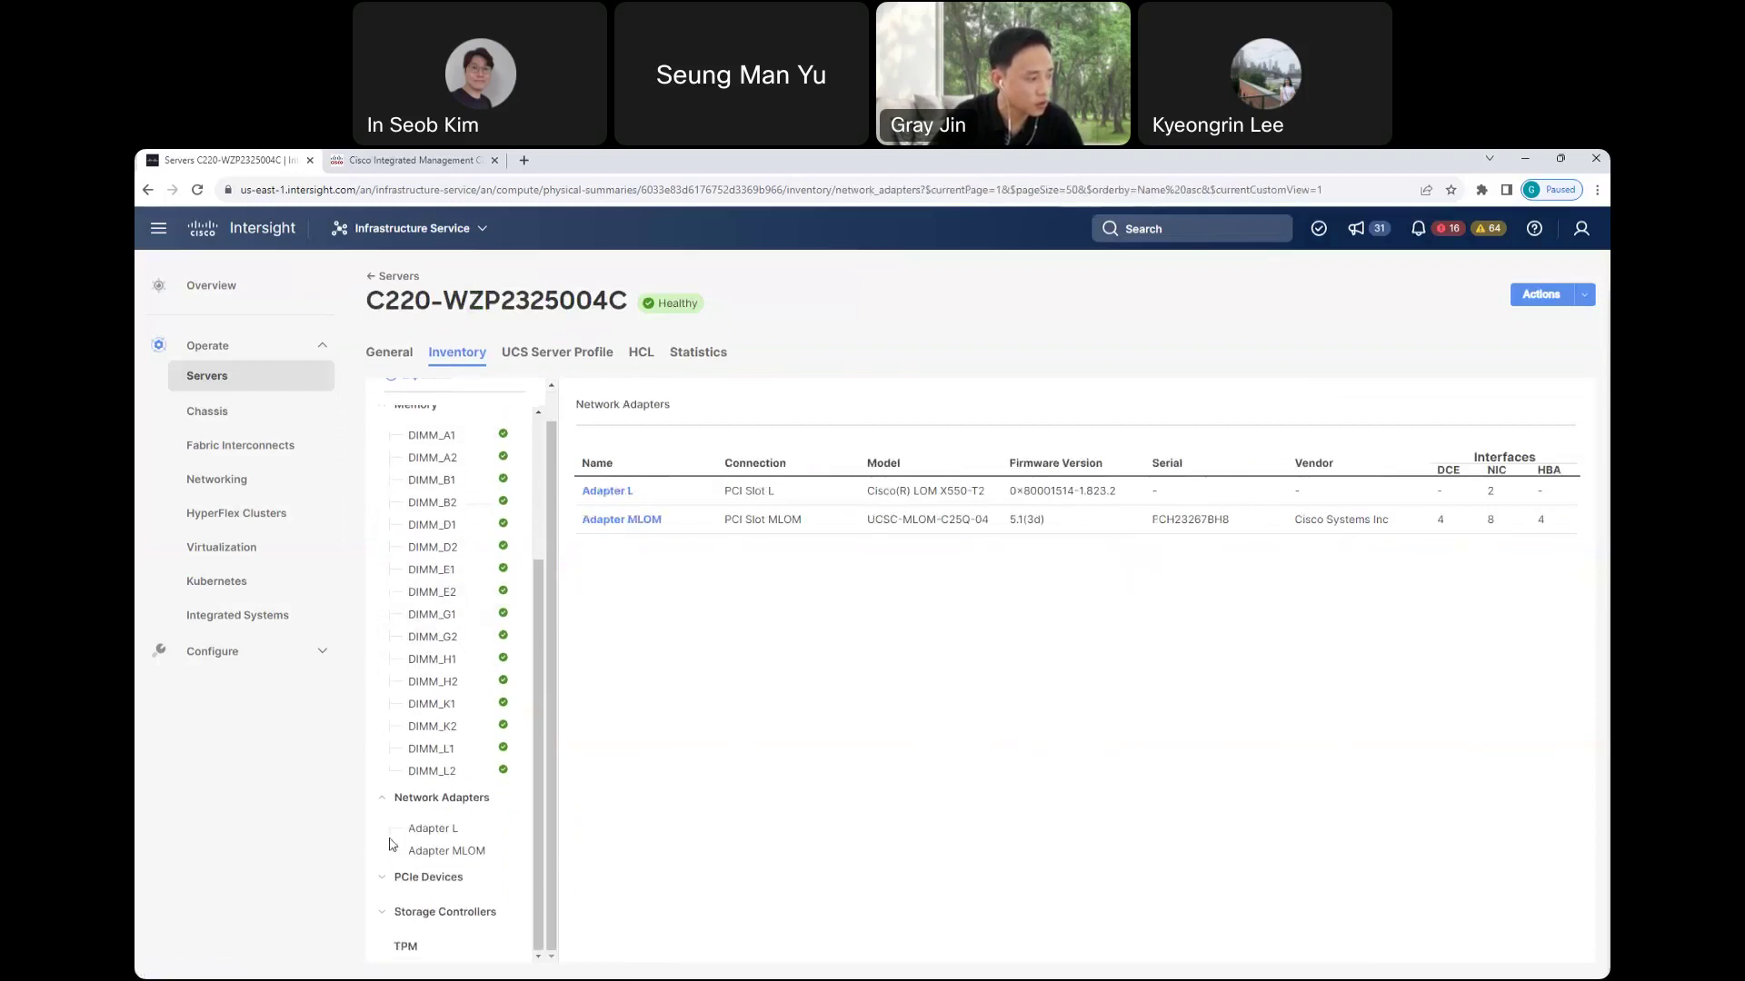
left_click(382, 883)
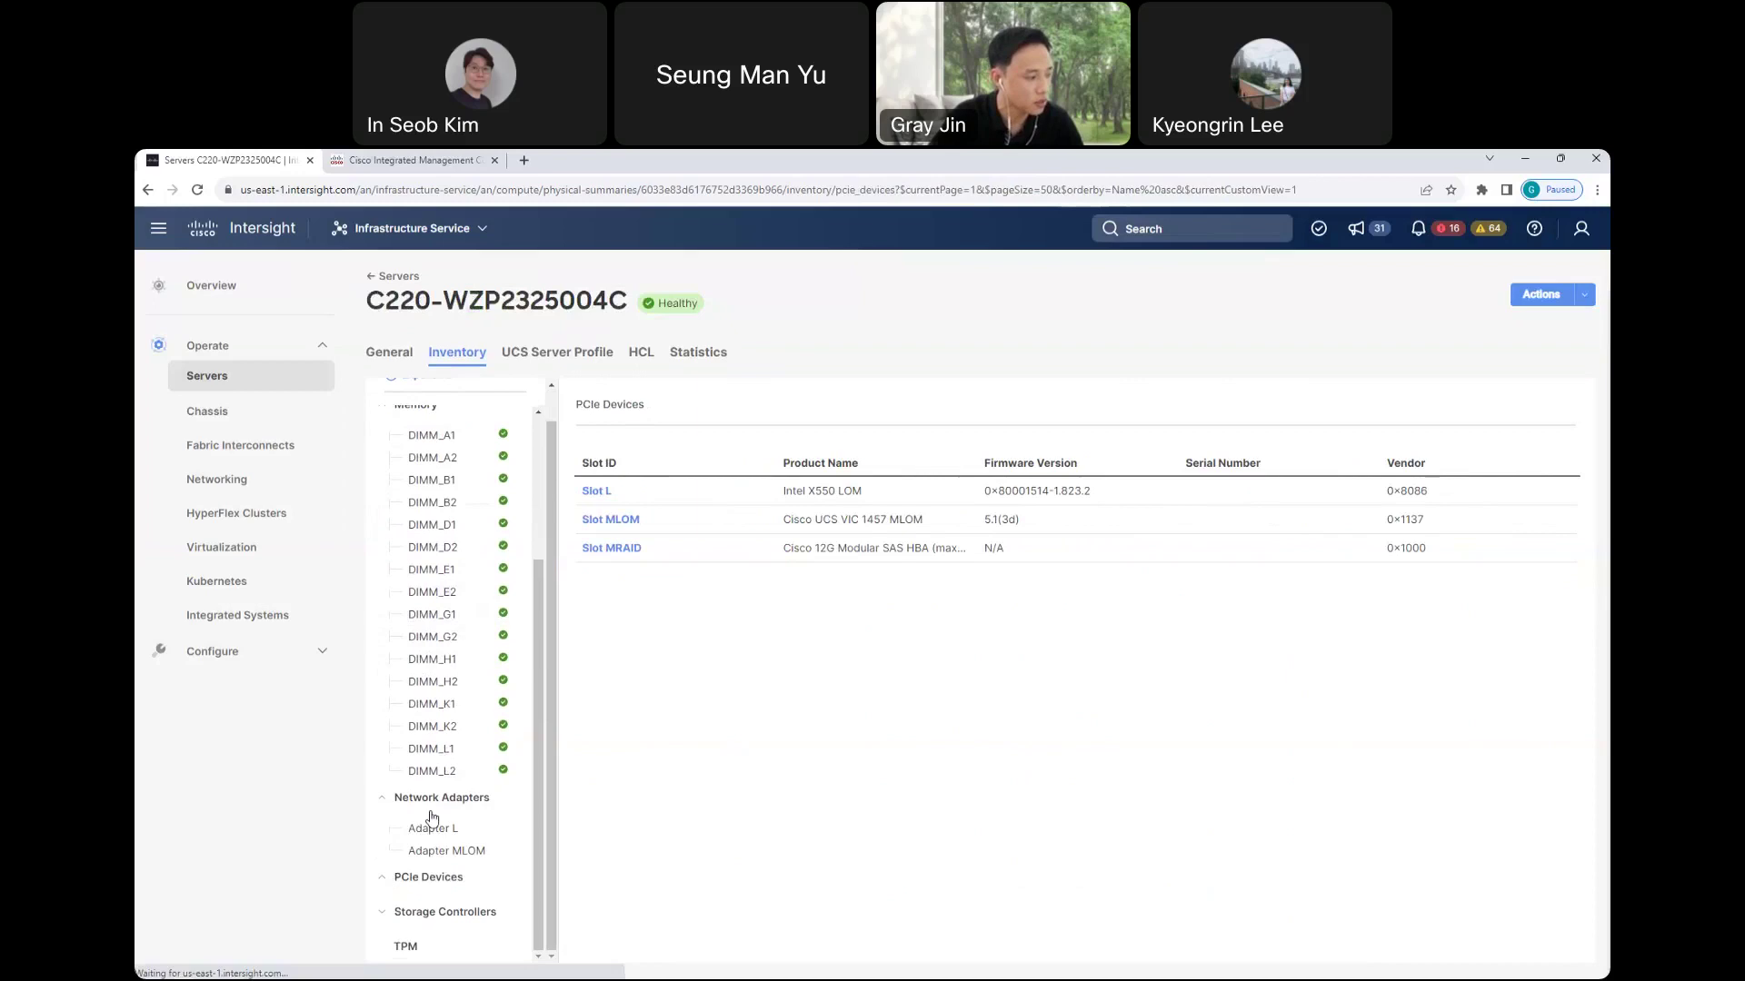
scroll(435, 811, "down", 1)
scroll(435, 811, "up", 4)
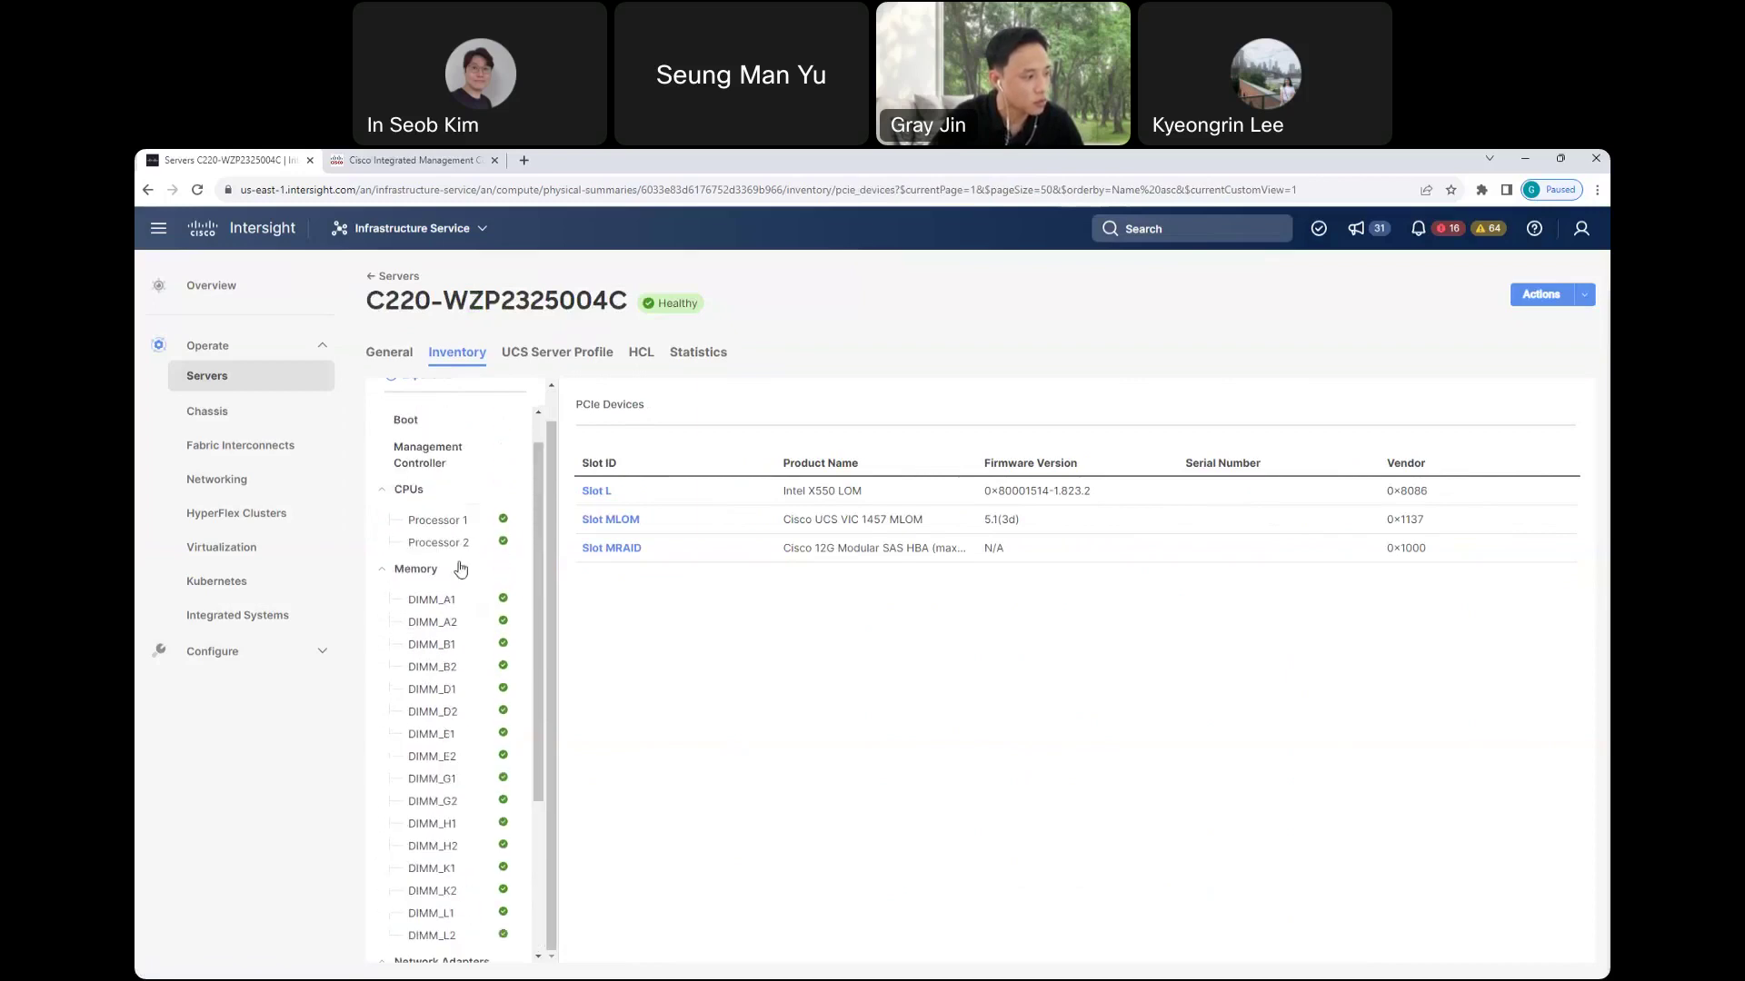
- Open the HCL tab and expand Server Hardware and Server Software Compliance details
left_click(641, 354)
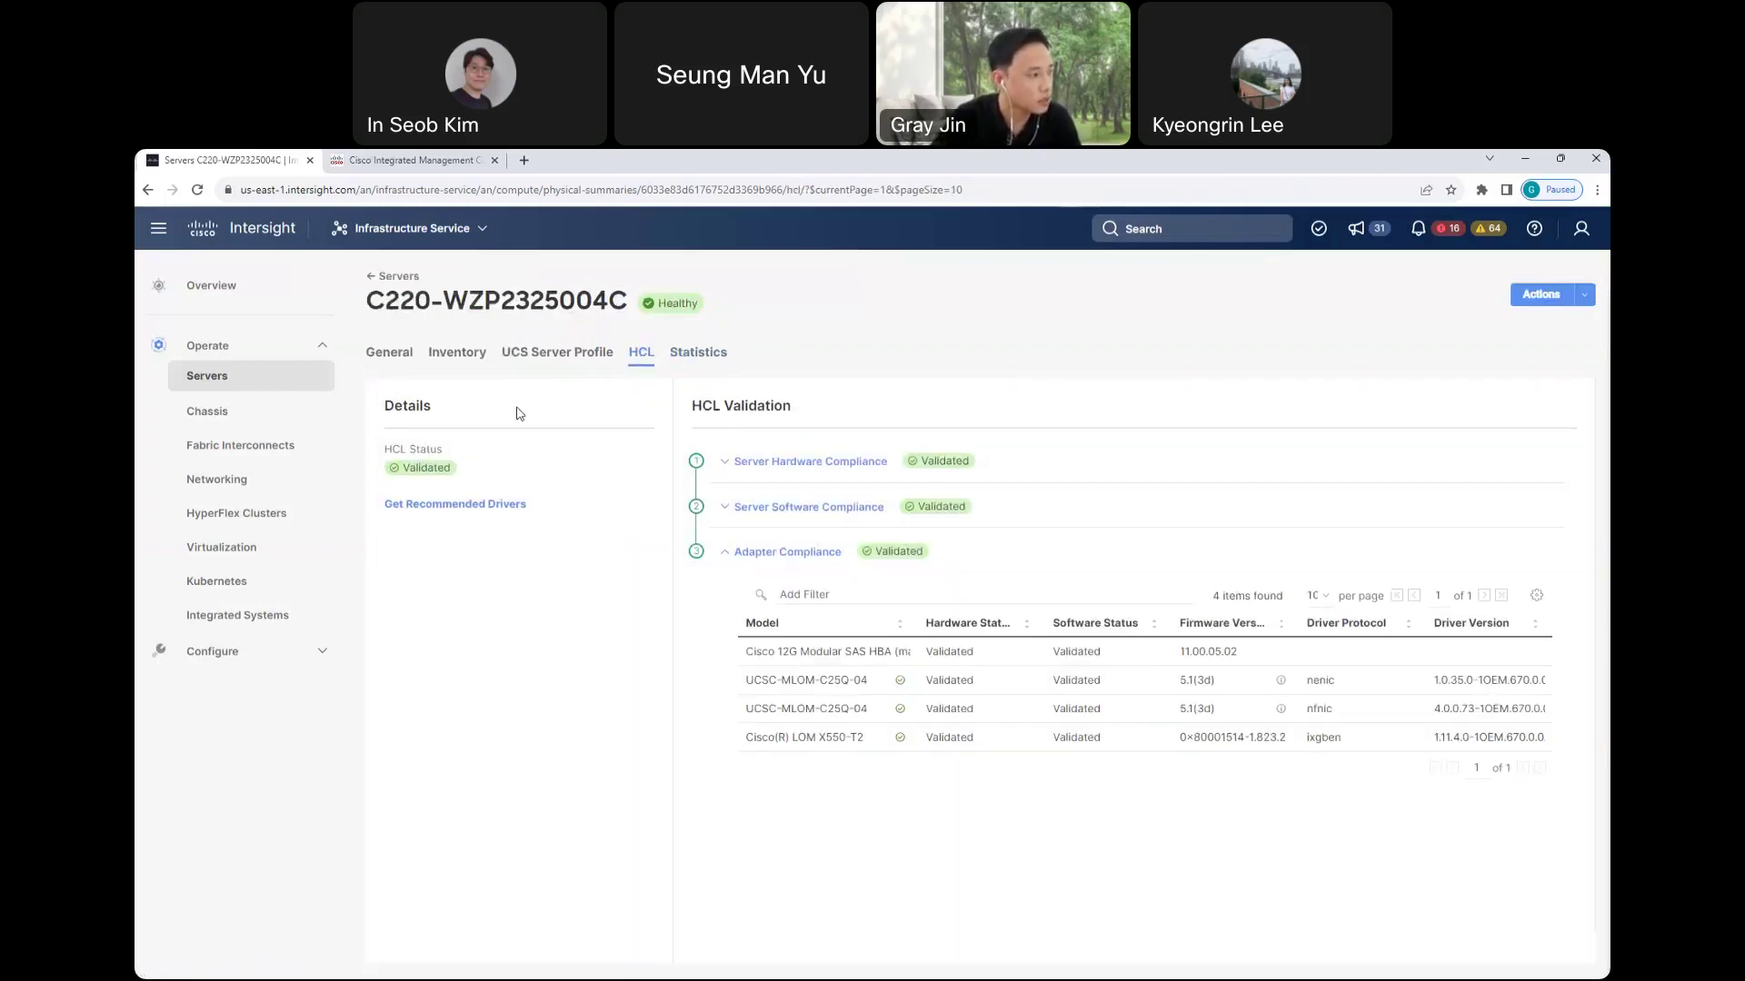
left_click_drag(366, 306, 634, 305)
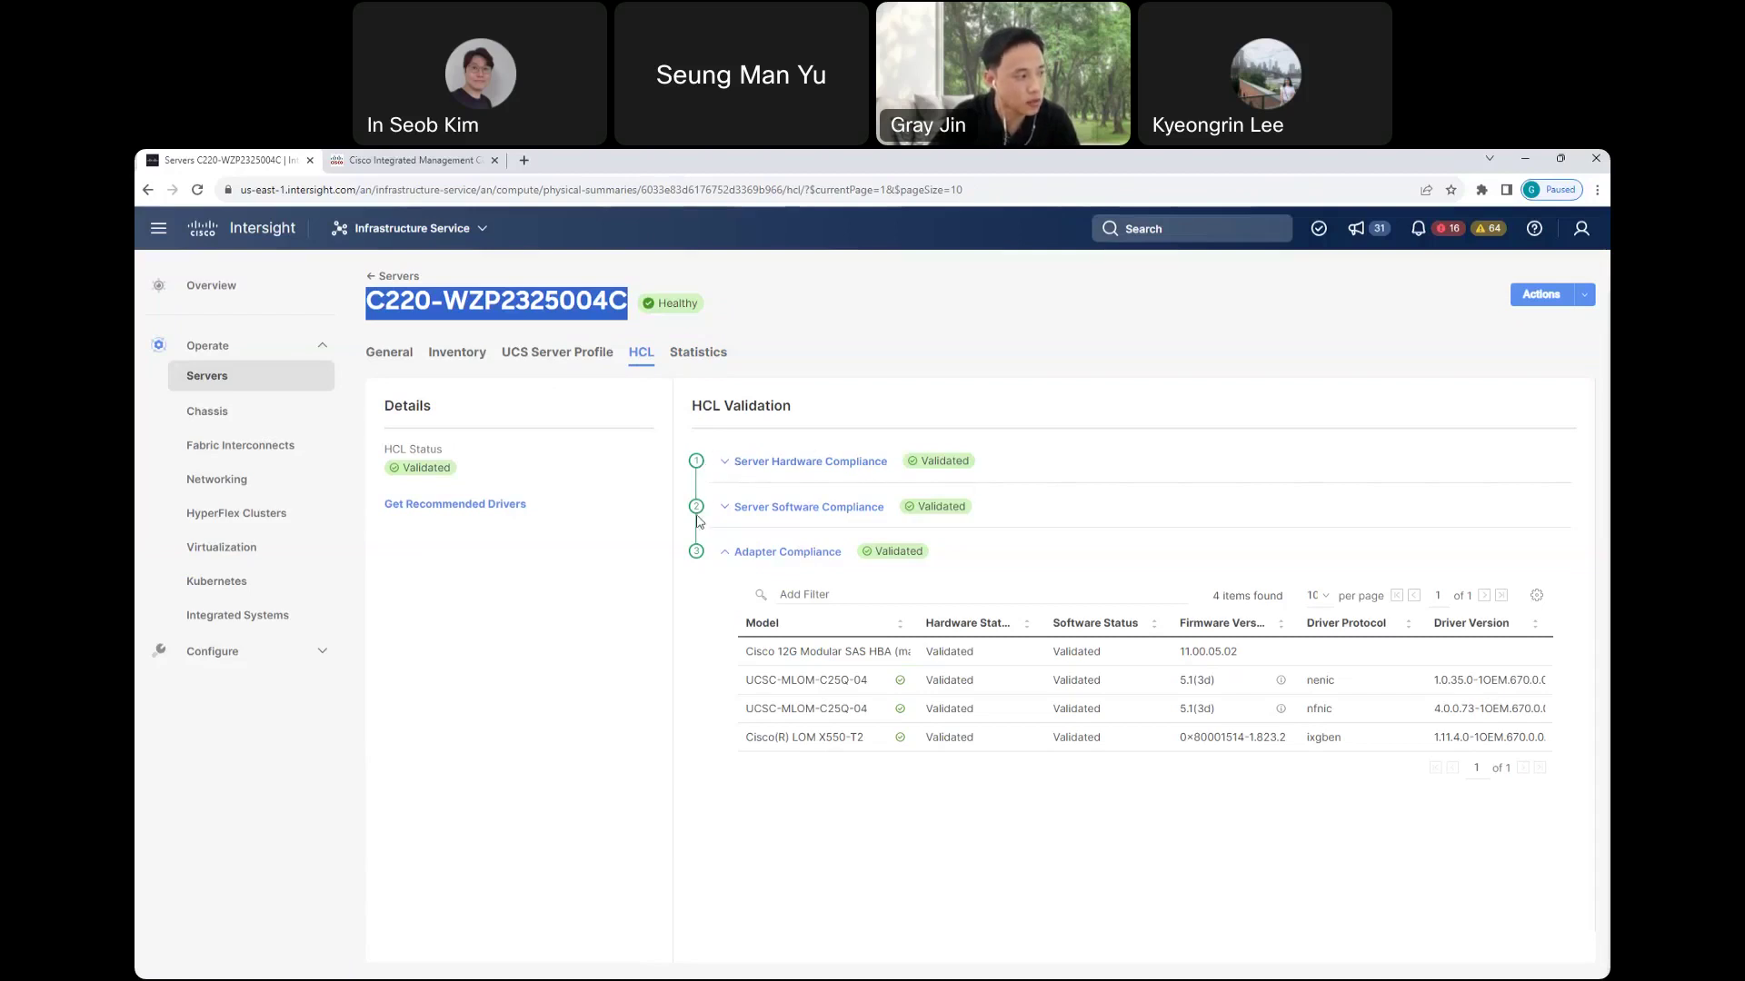
left_click(726, 462)
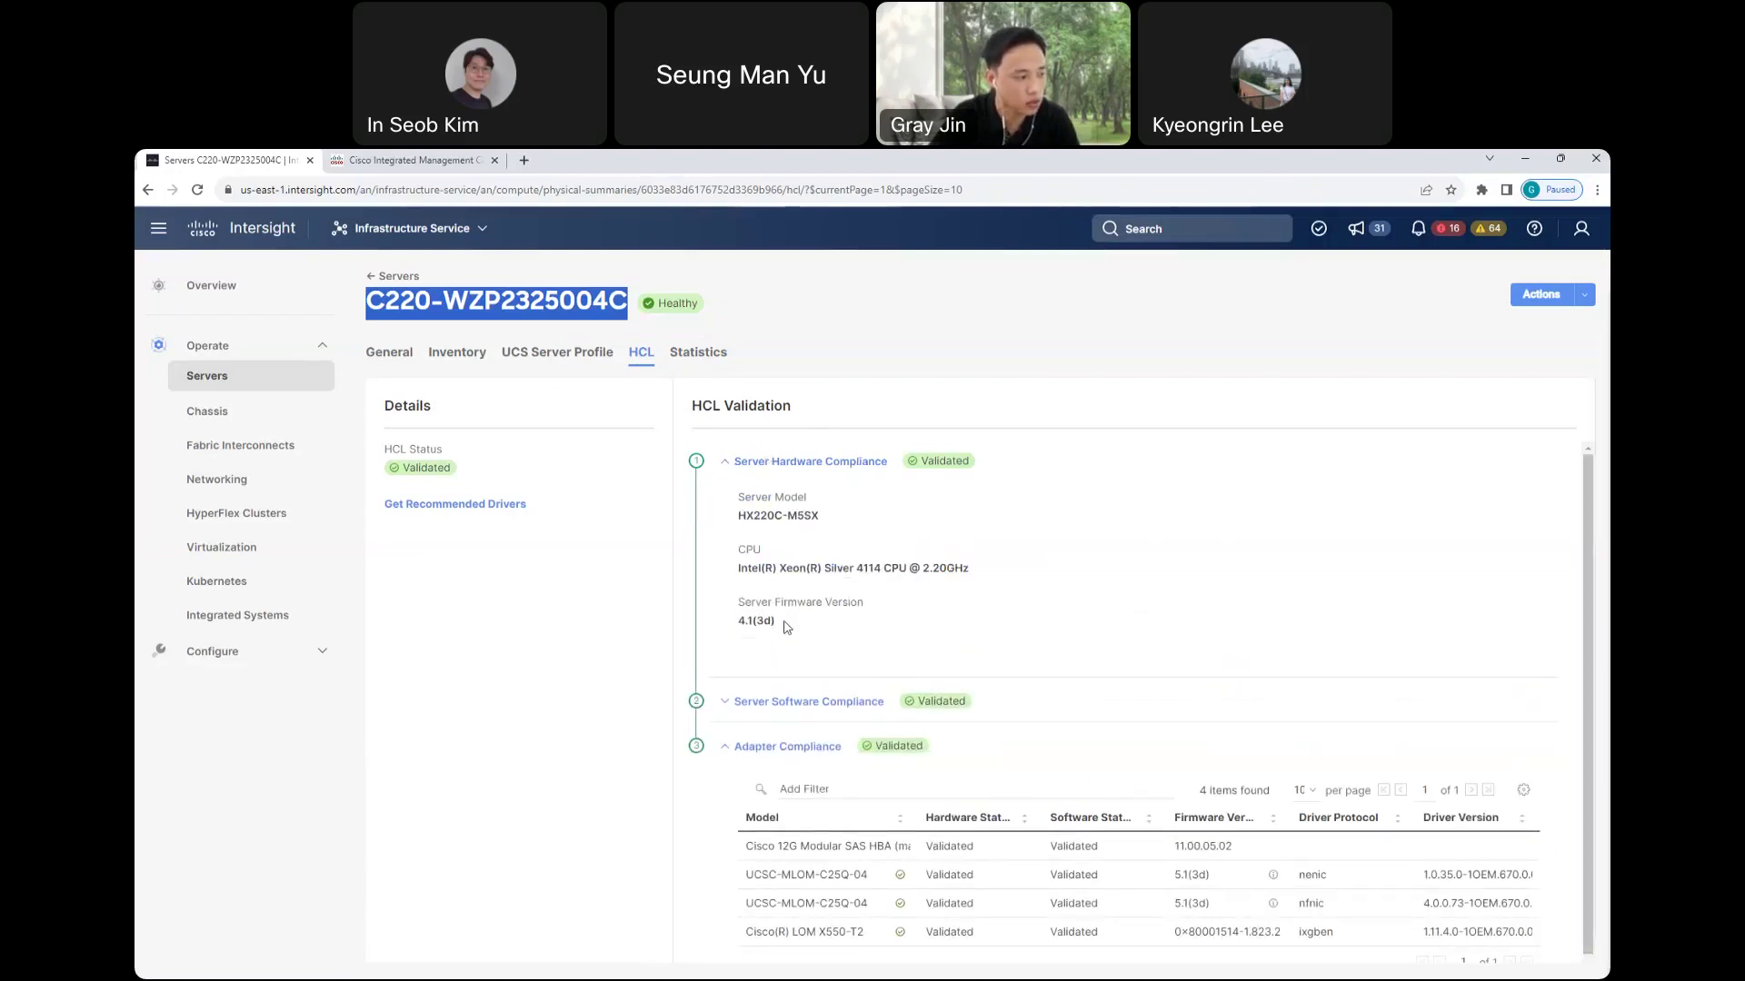
left_click(726, 705)
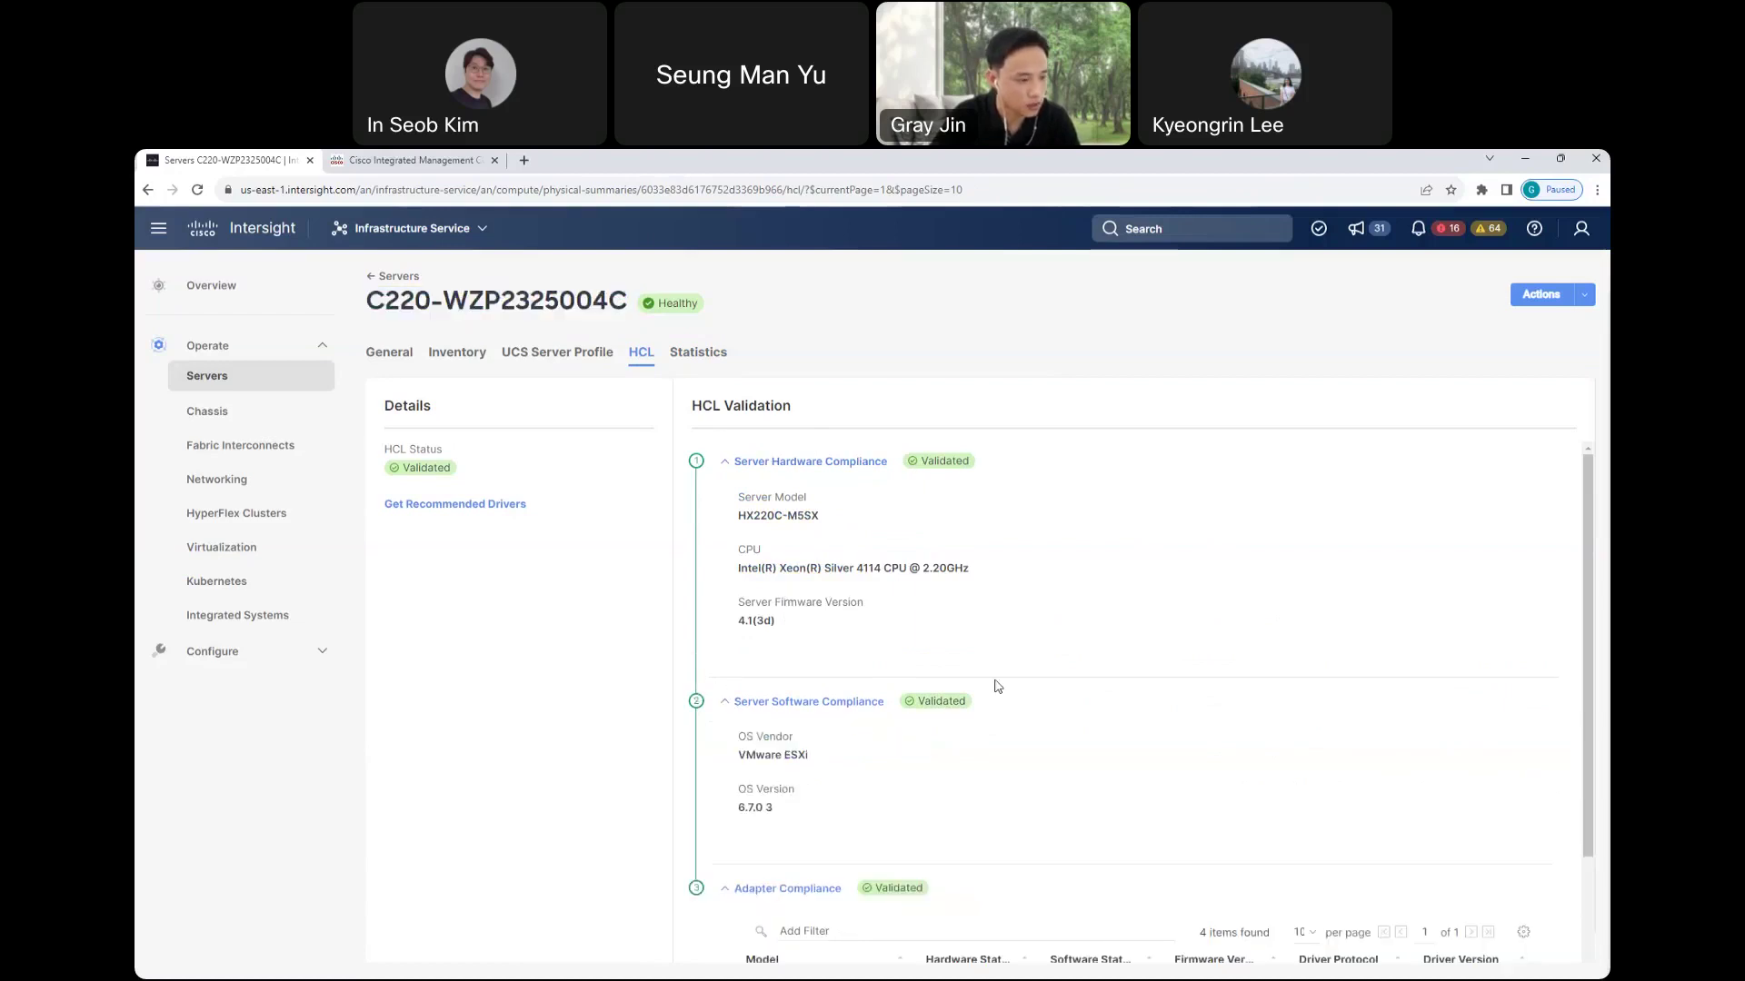
scroll(1073, 677, "down", 2)
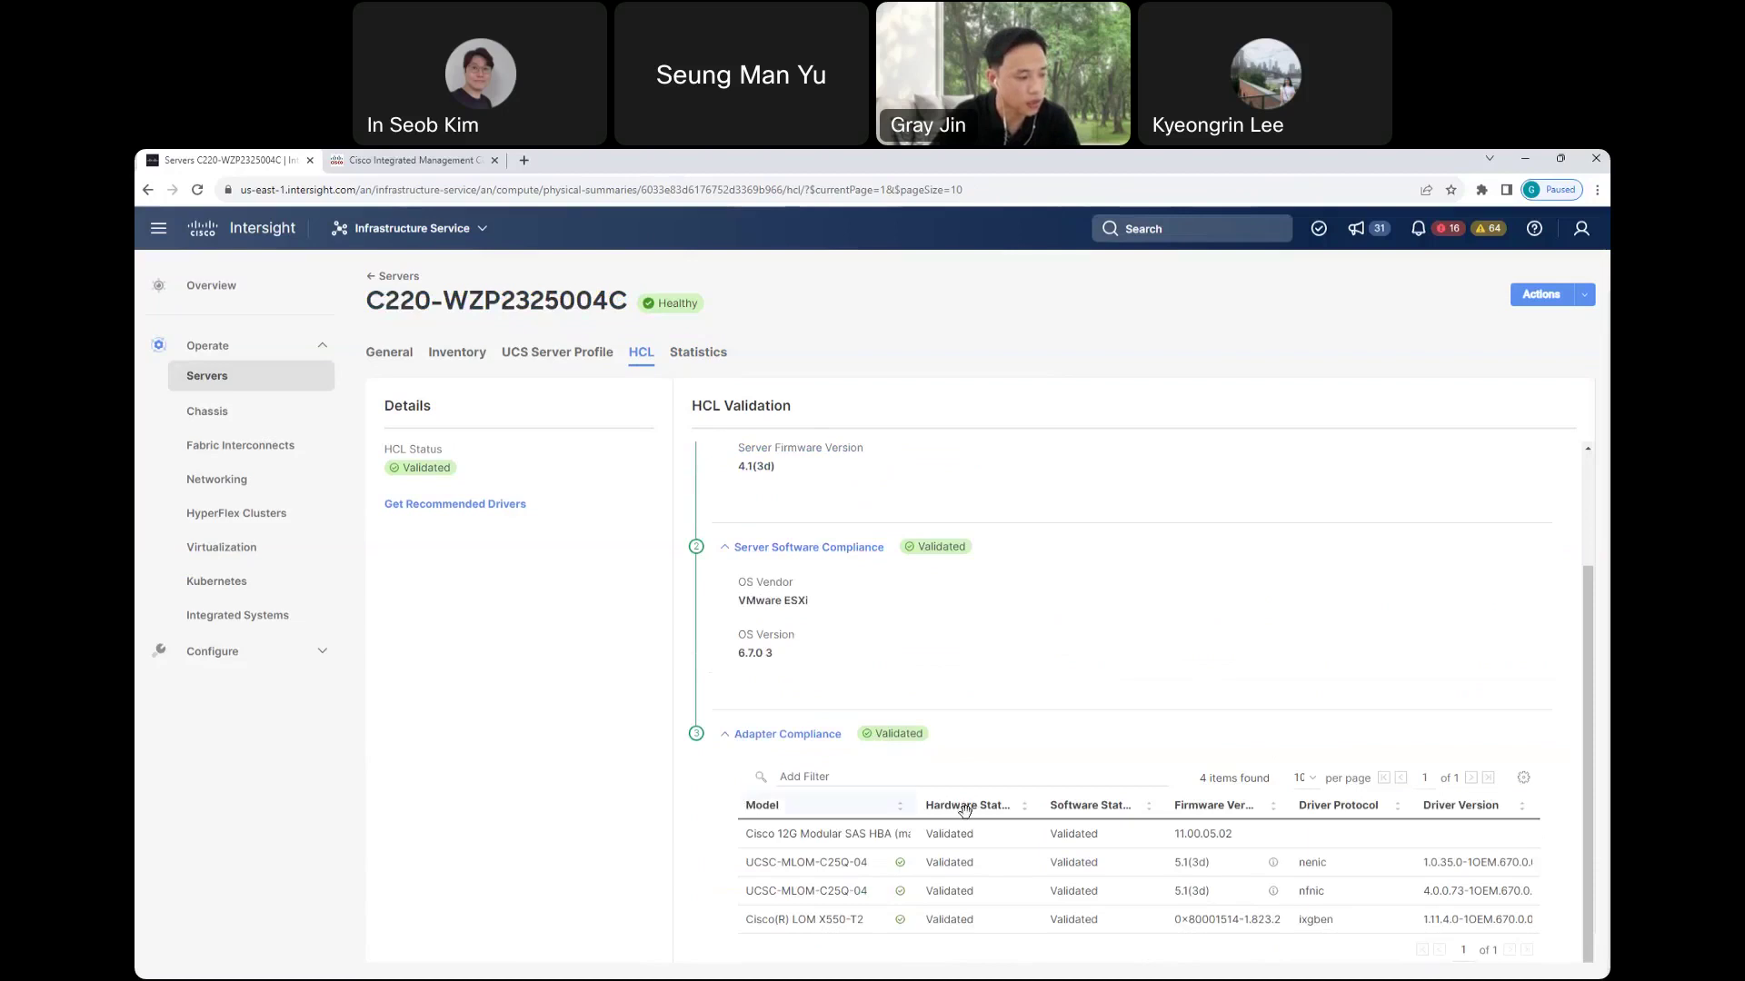
scroll(1037, 592, "up", 2)
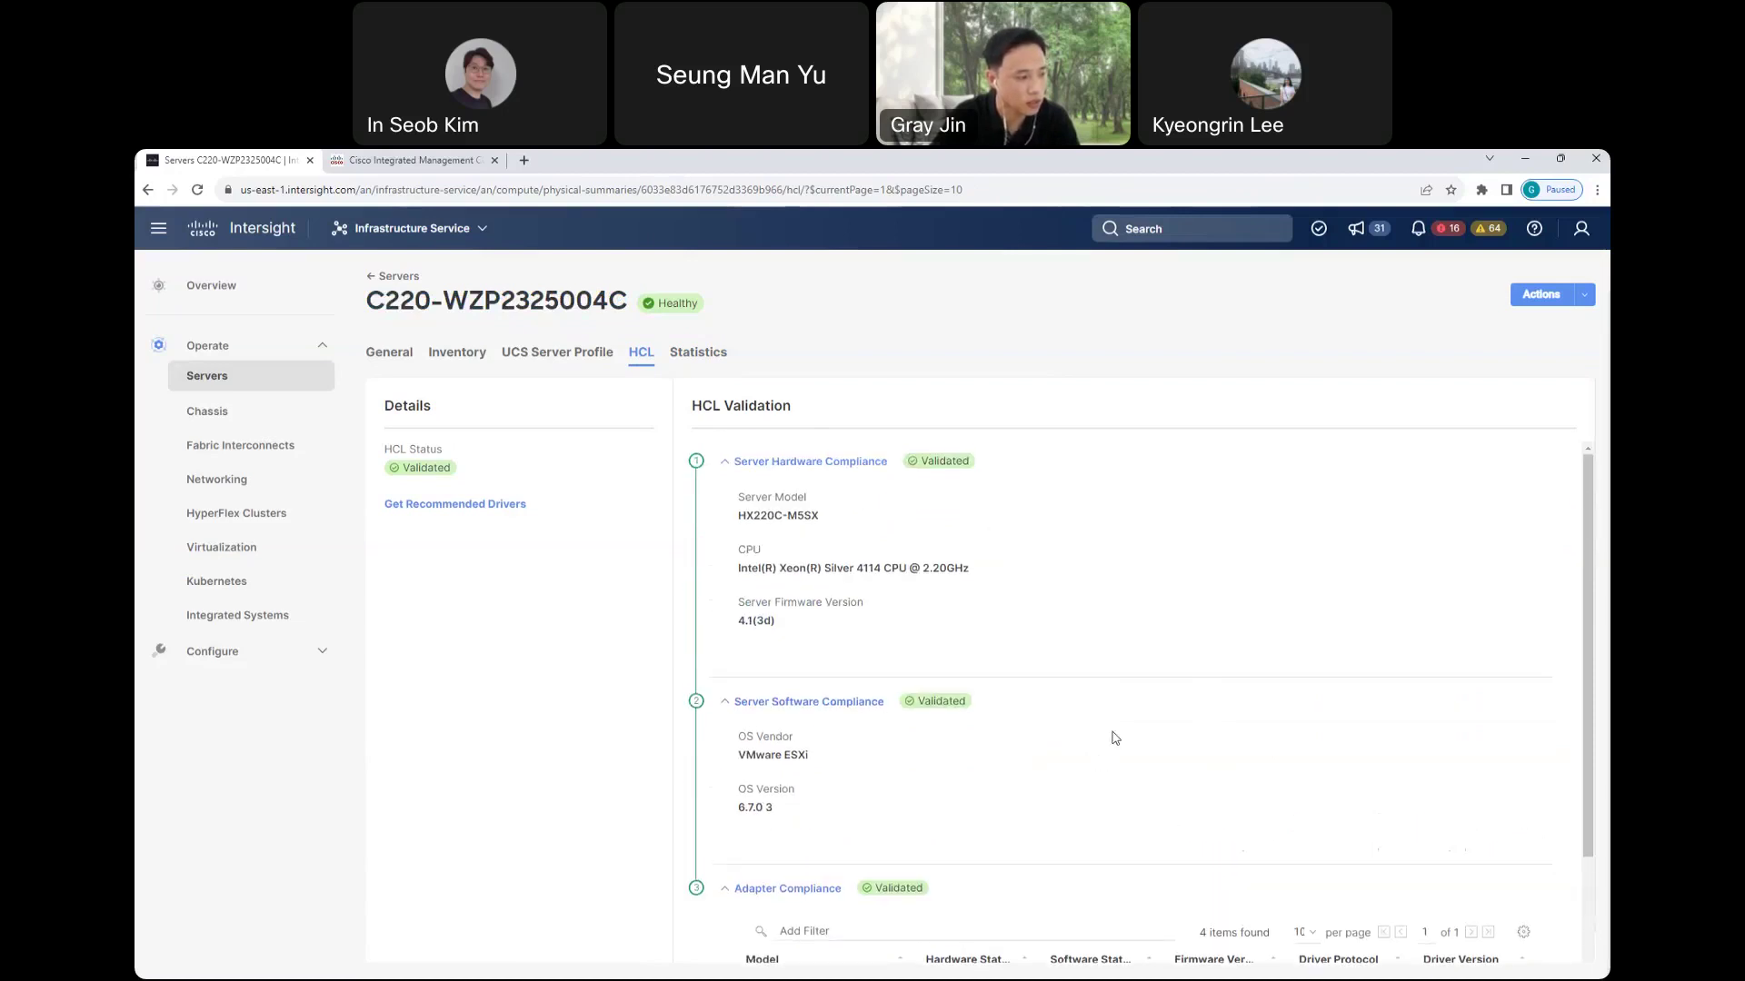
- Check the server's recommended drivers, then go to the Chassis list showing 7 chassis
left_click(452, 507)
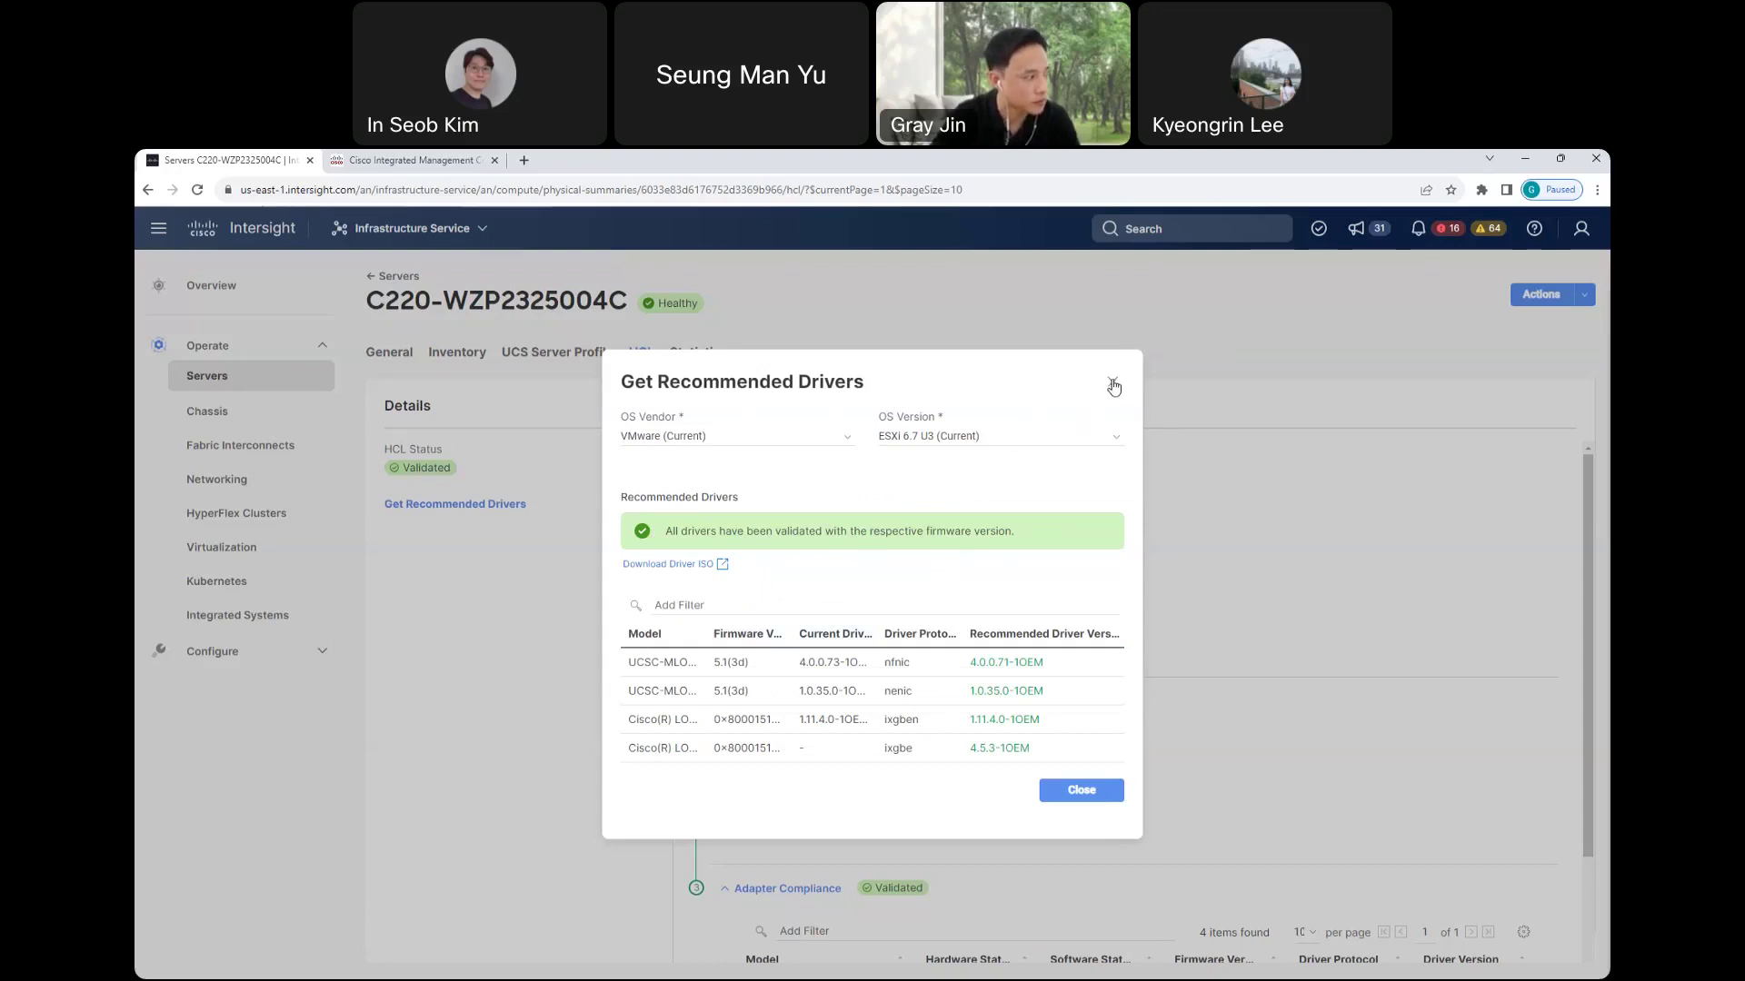
left_click(1114, 385)
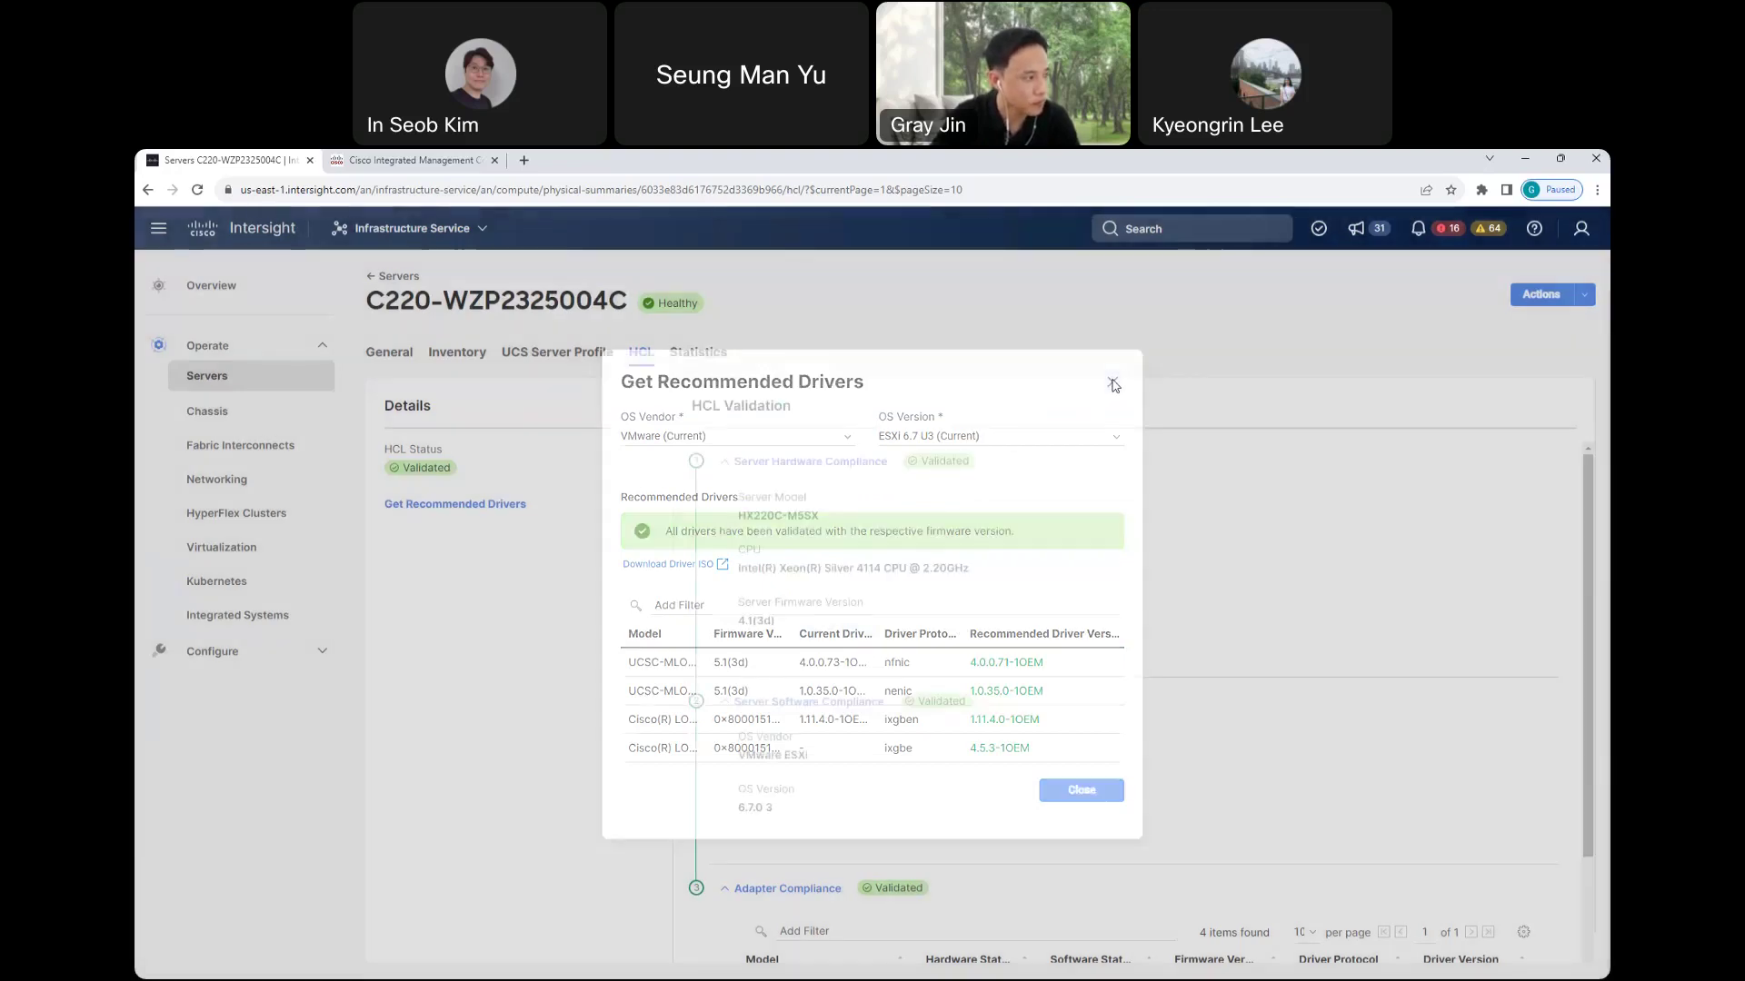
left_click(211, 417)
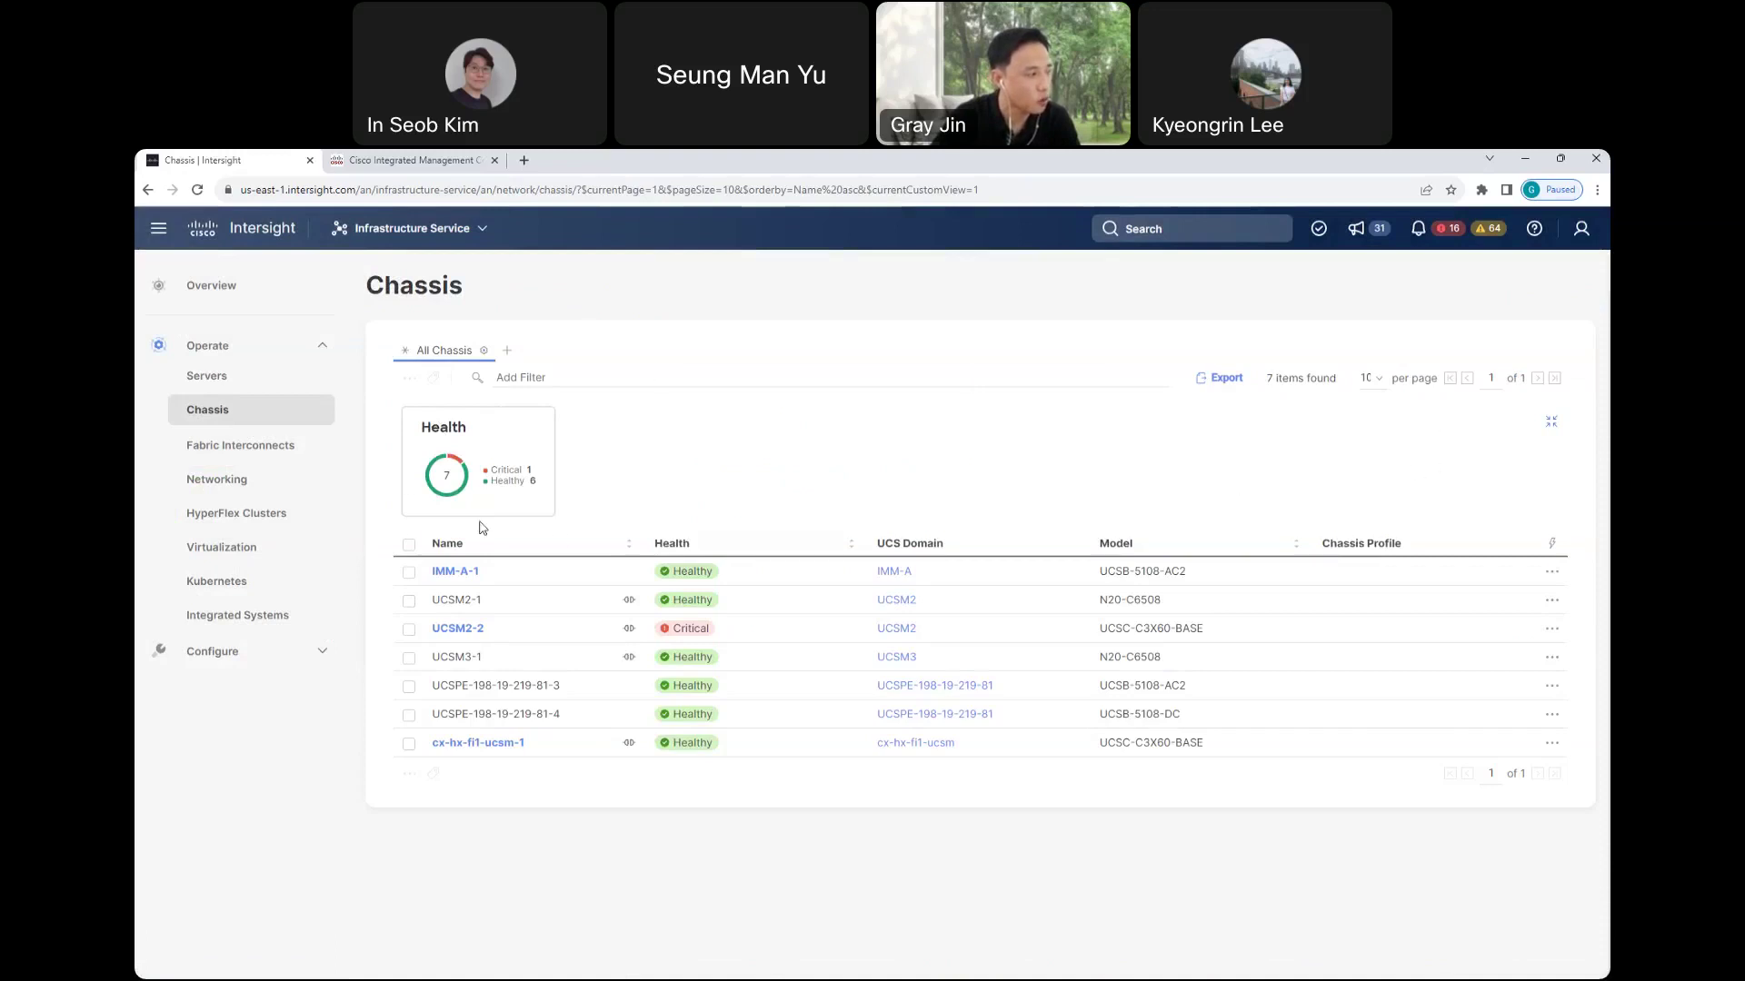
- Go to Operate > Fabric Interconnects to list the 10 interconnects and their health
left_click(257, 447)
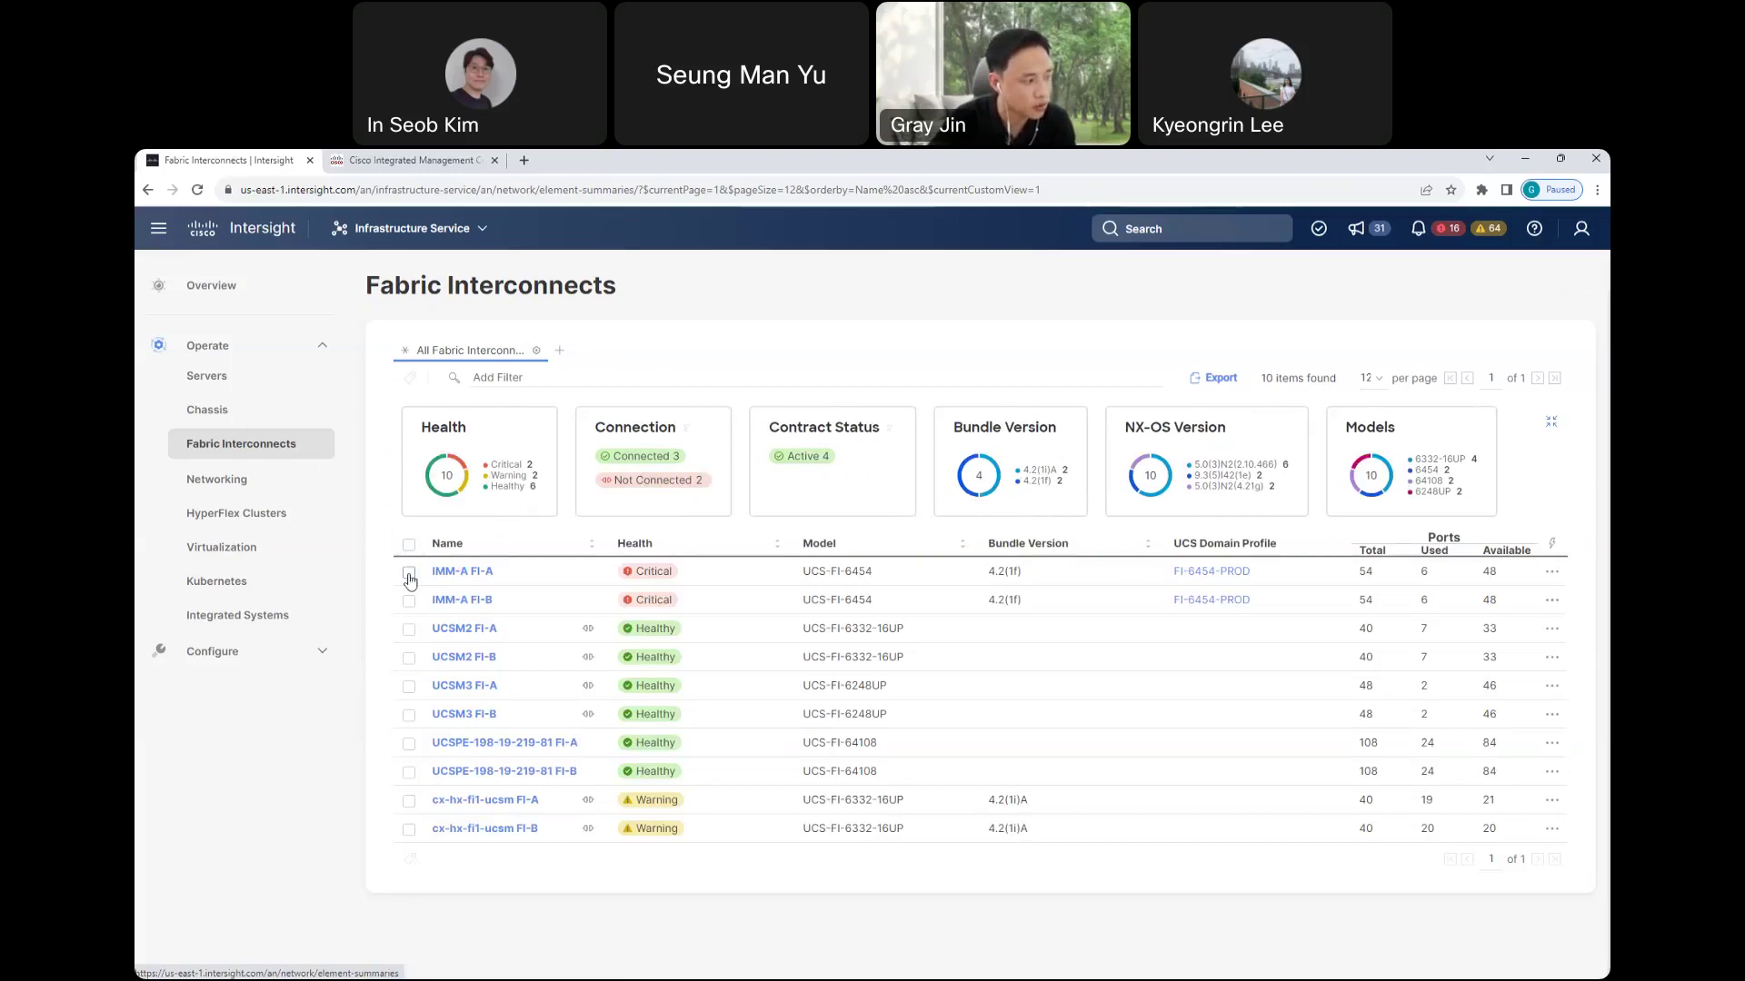
- Open the General details page of fabric interconnect IMM-A FI-A
left_click(476, 577)
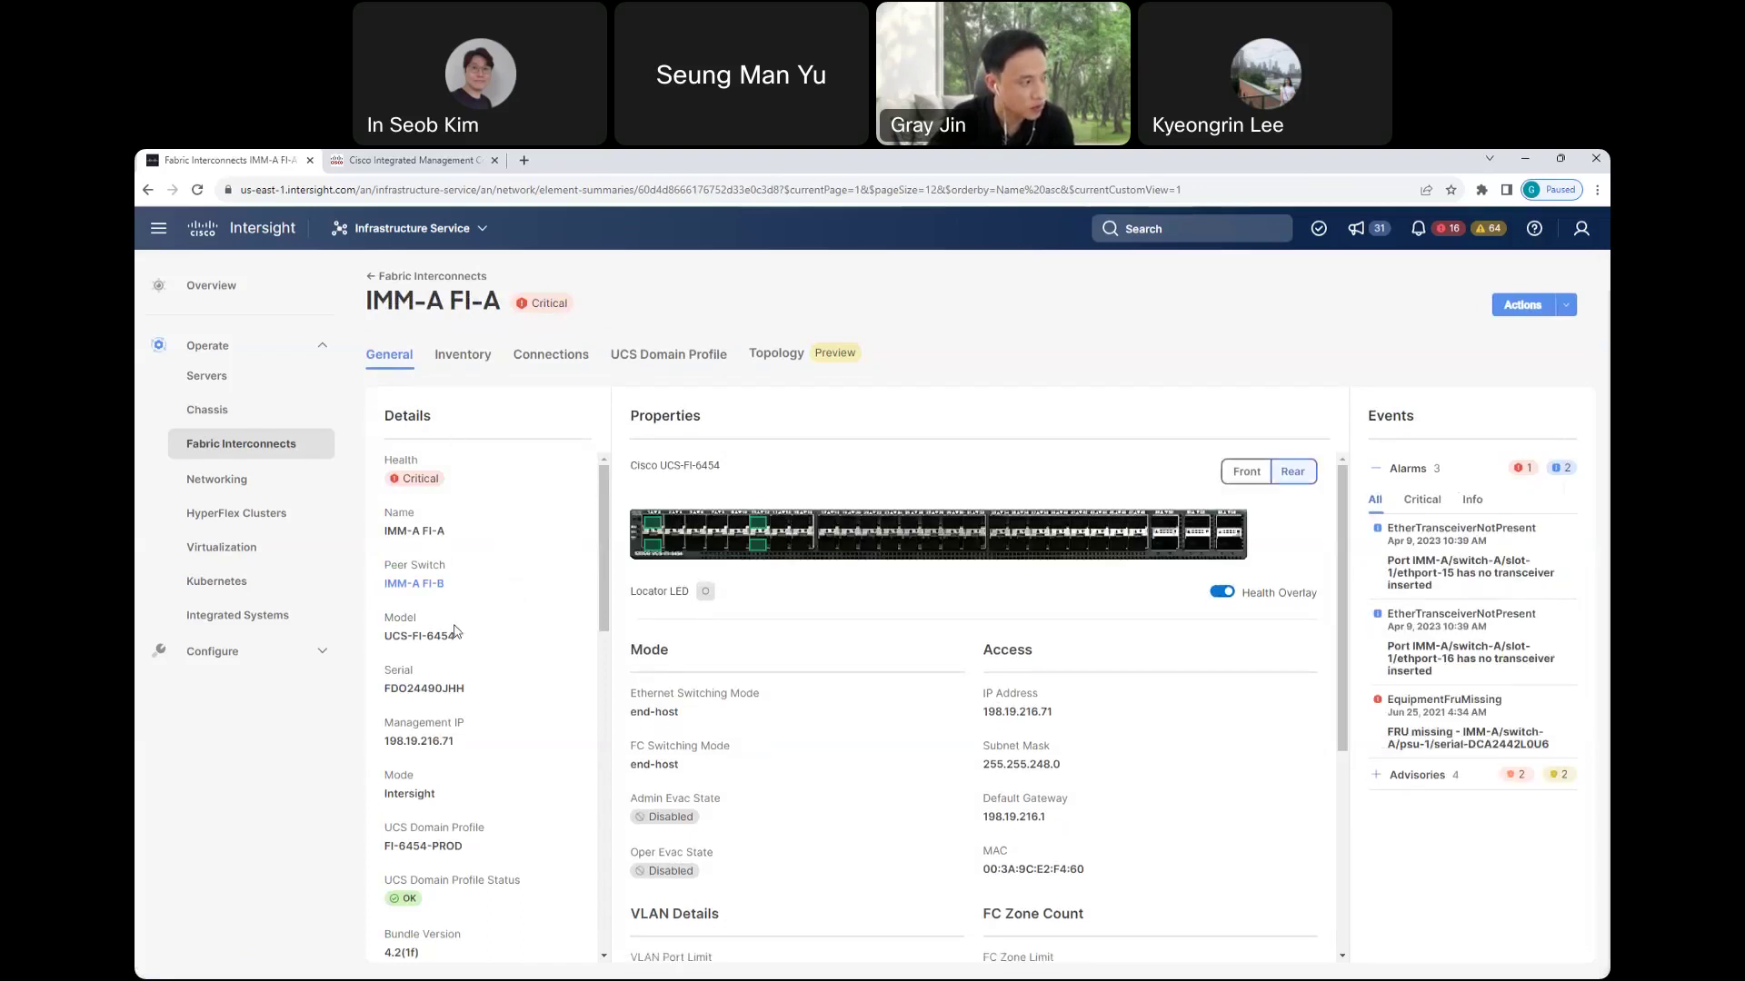
- Inspect port 1/1, list IMM-A FI-A's 4 CVE advisories, and dismiss the Actions menu
left_click(655, 525)
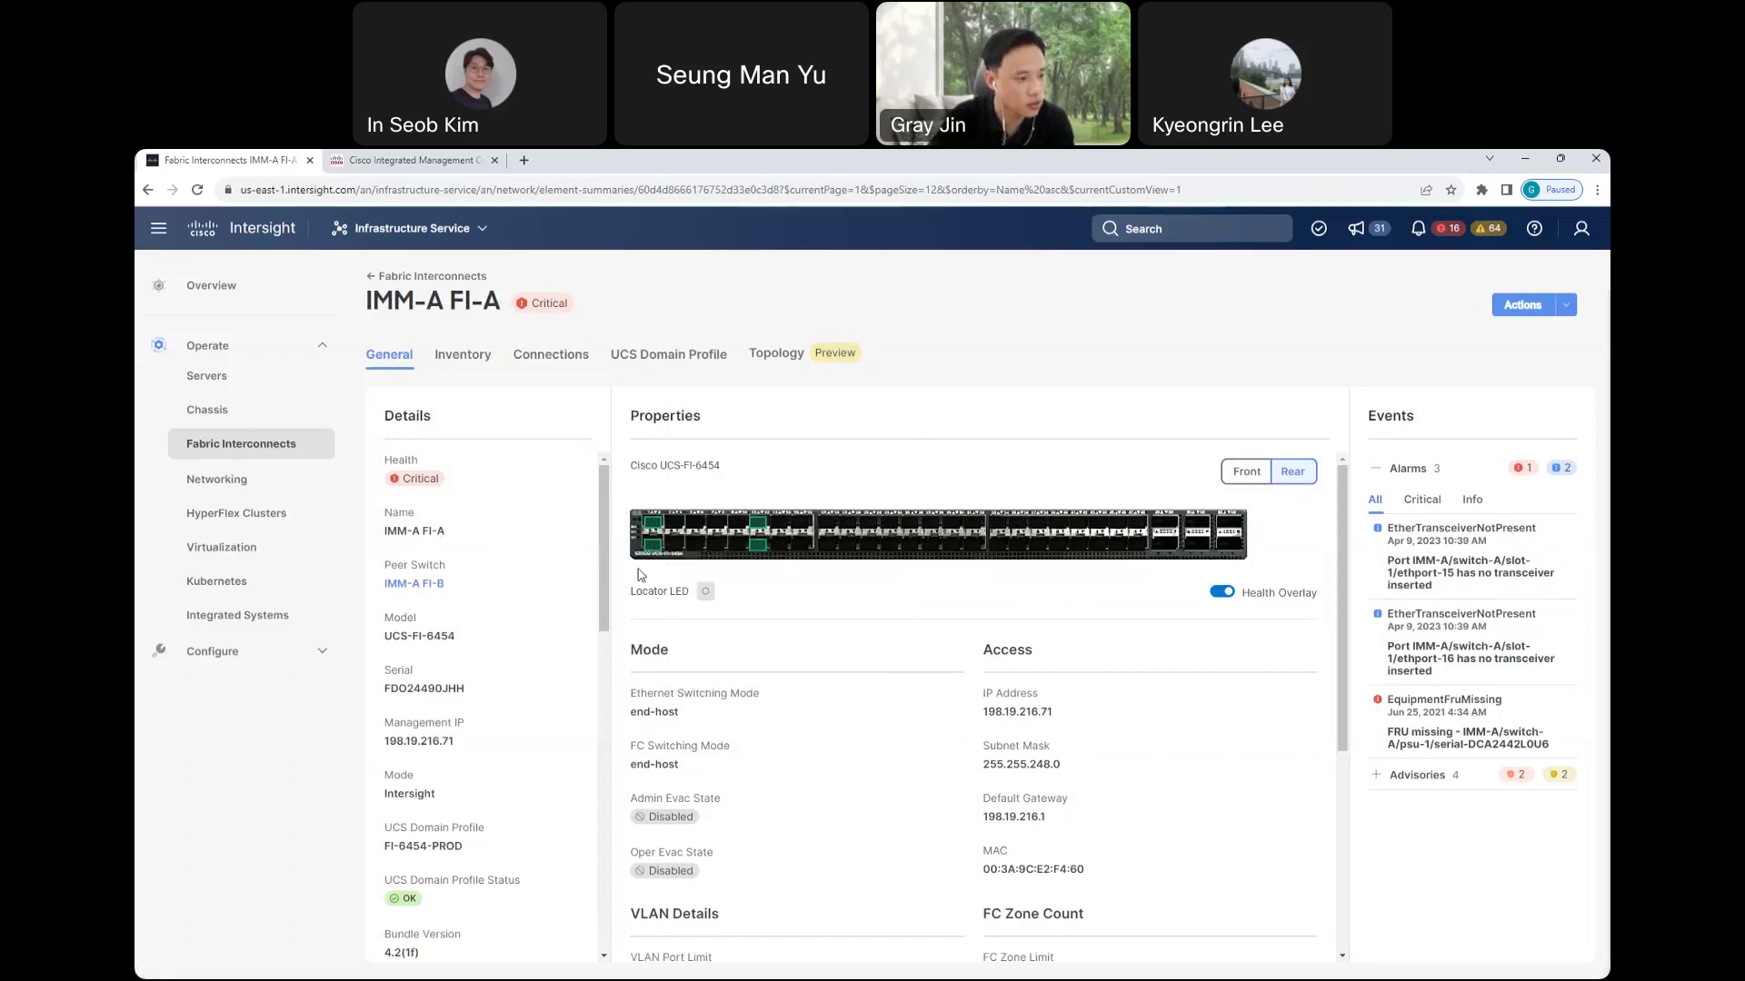
double_click(1393, 416)
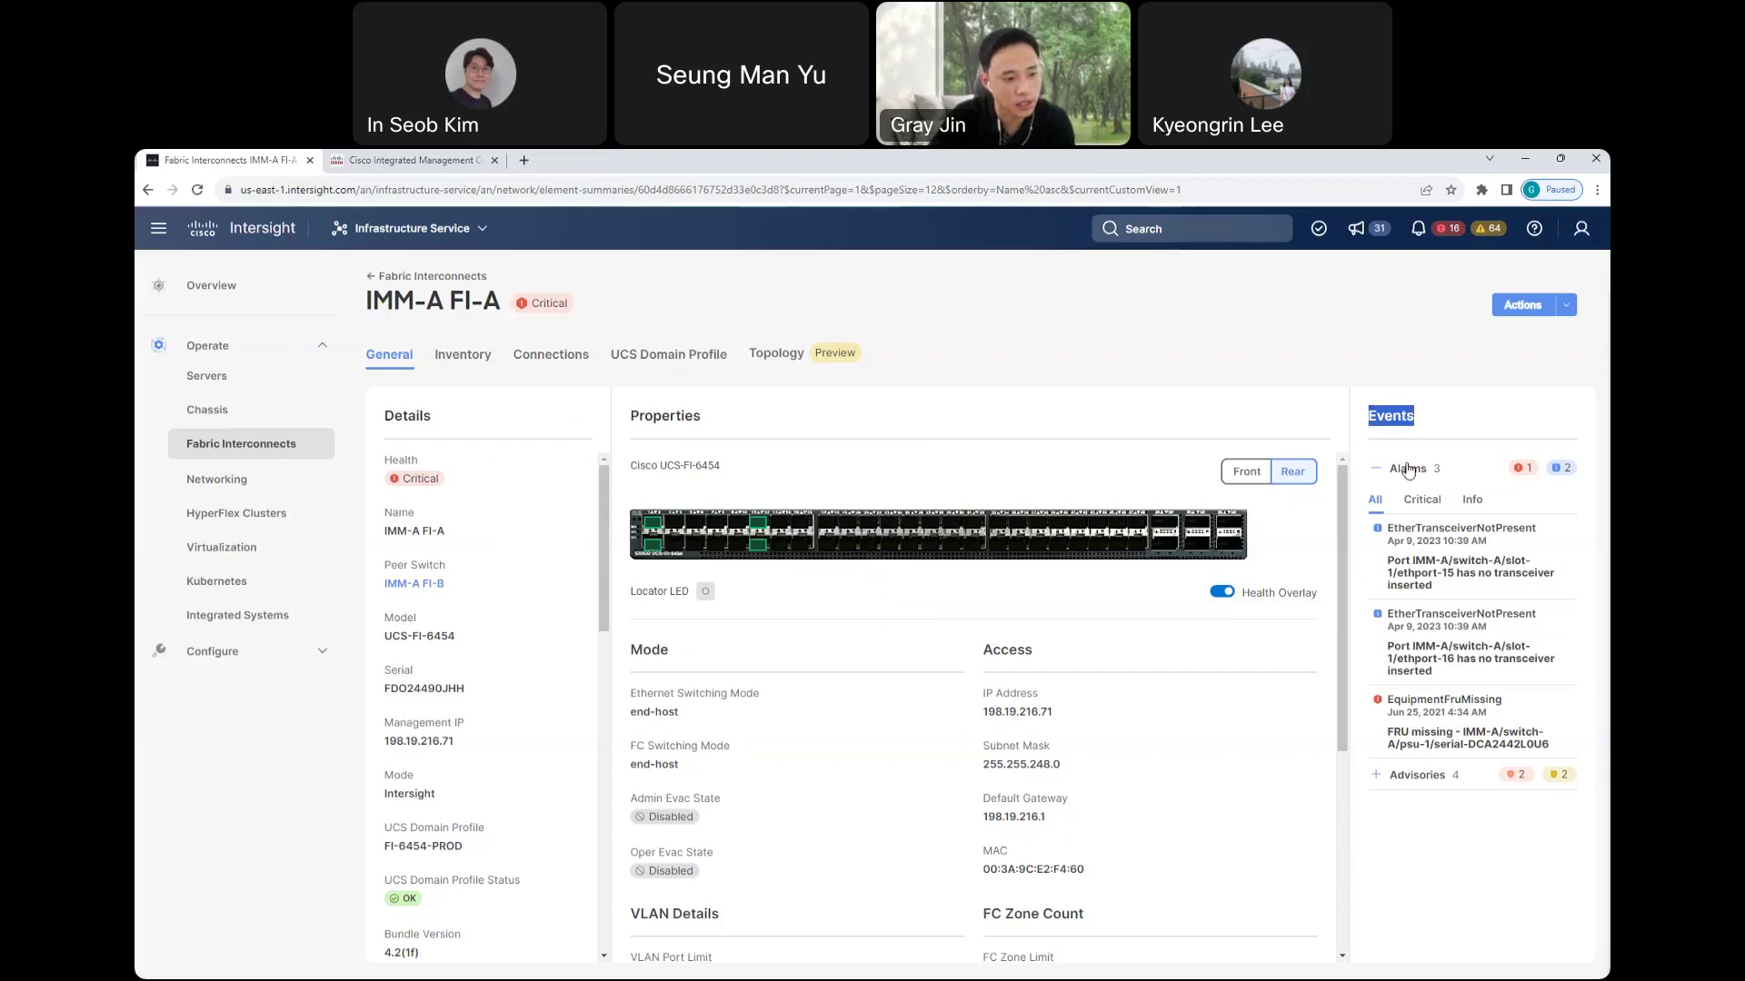
left_click(1378, 779)
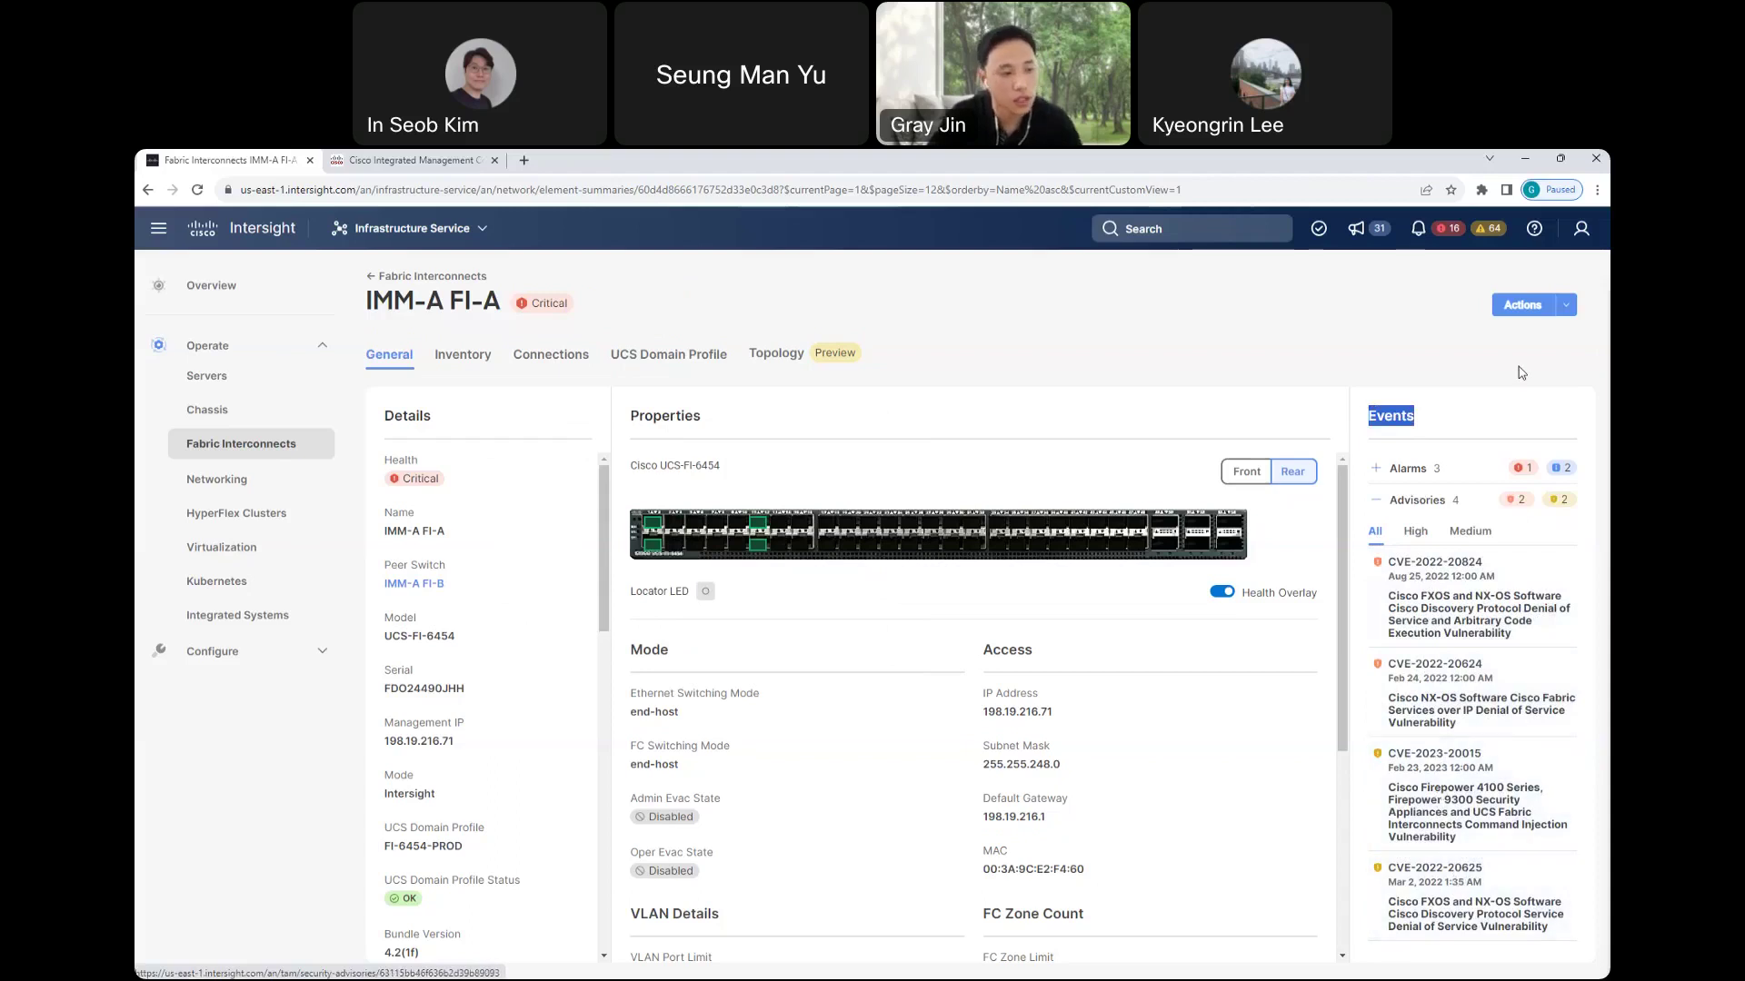
left_click(1567, 307)
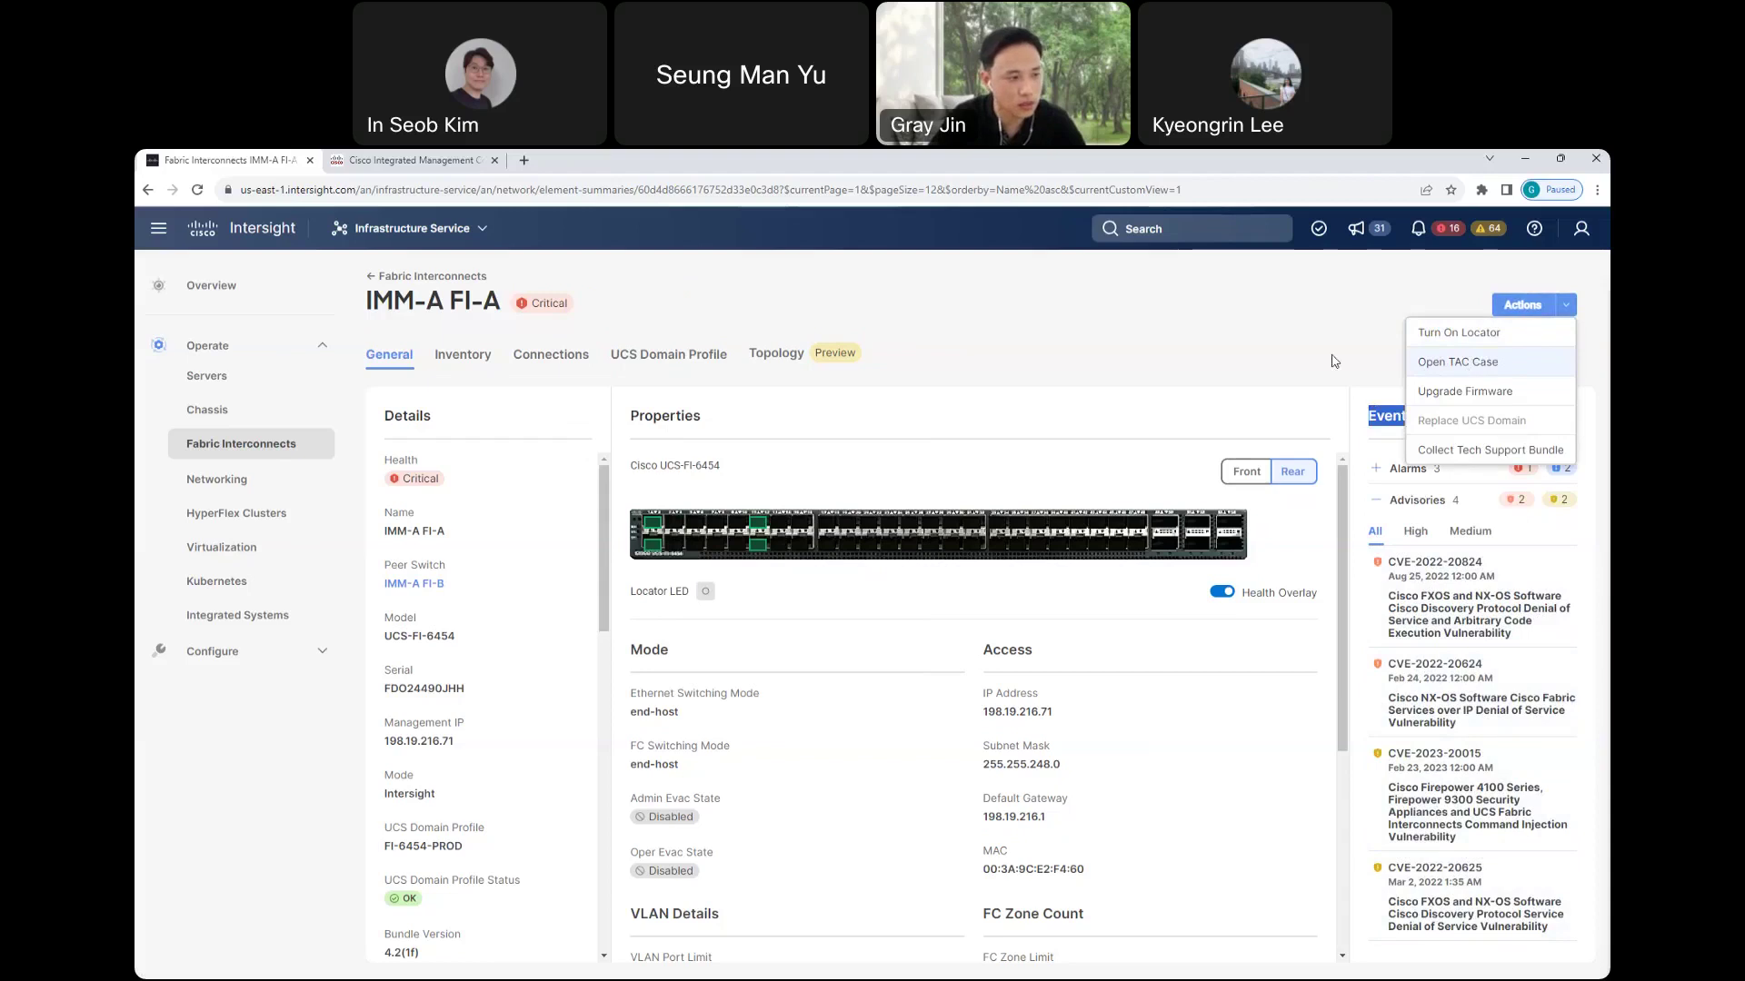
left_click(1061, 365)
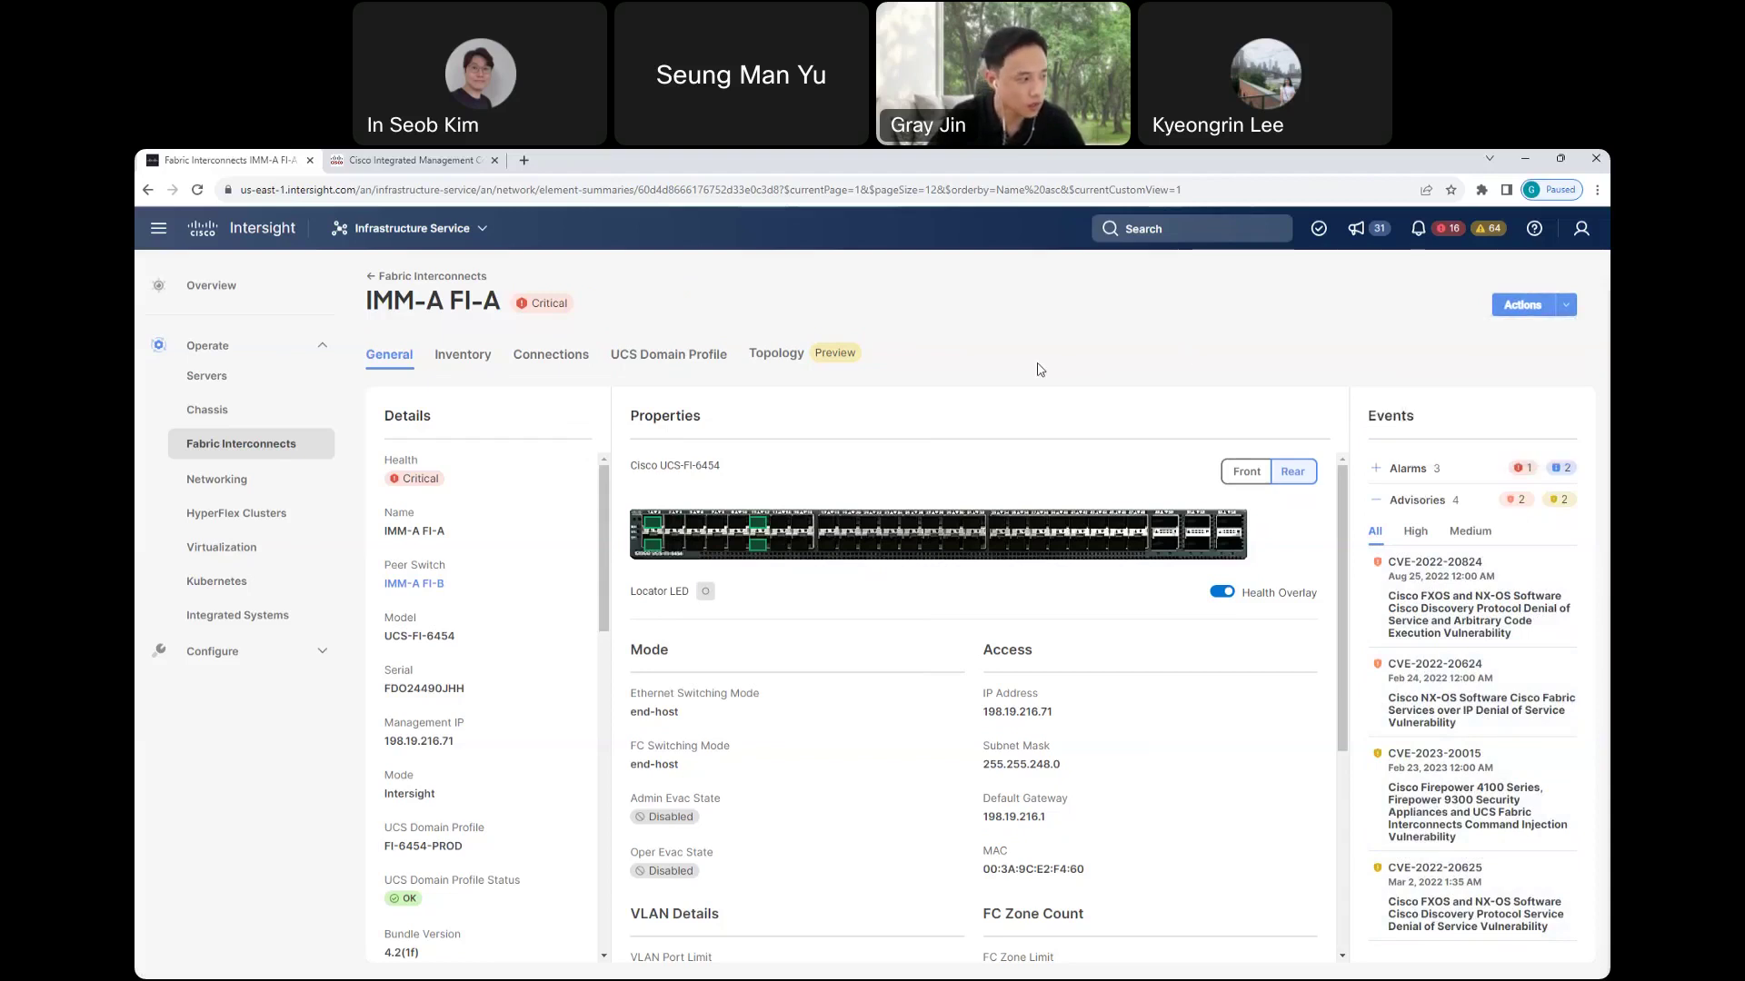
- Go to the HyperFlex Clusters list and open the cx-hx1 cluster overview
left_click(234, 516)
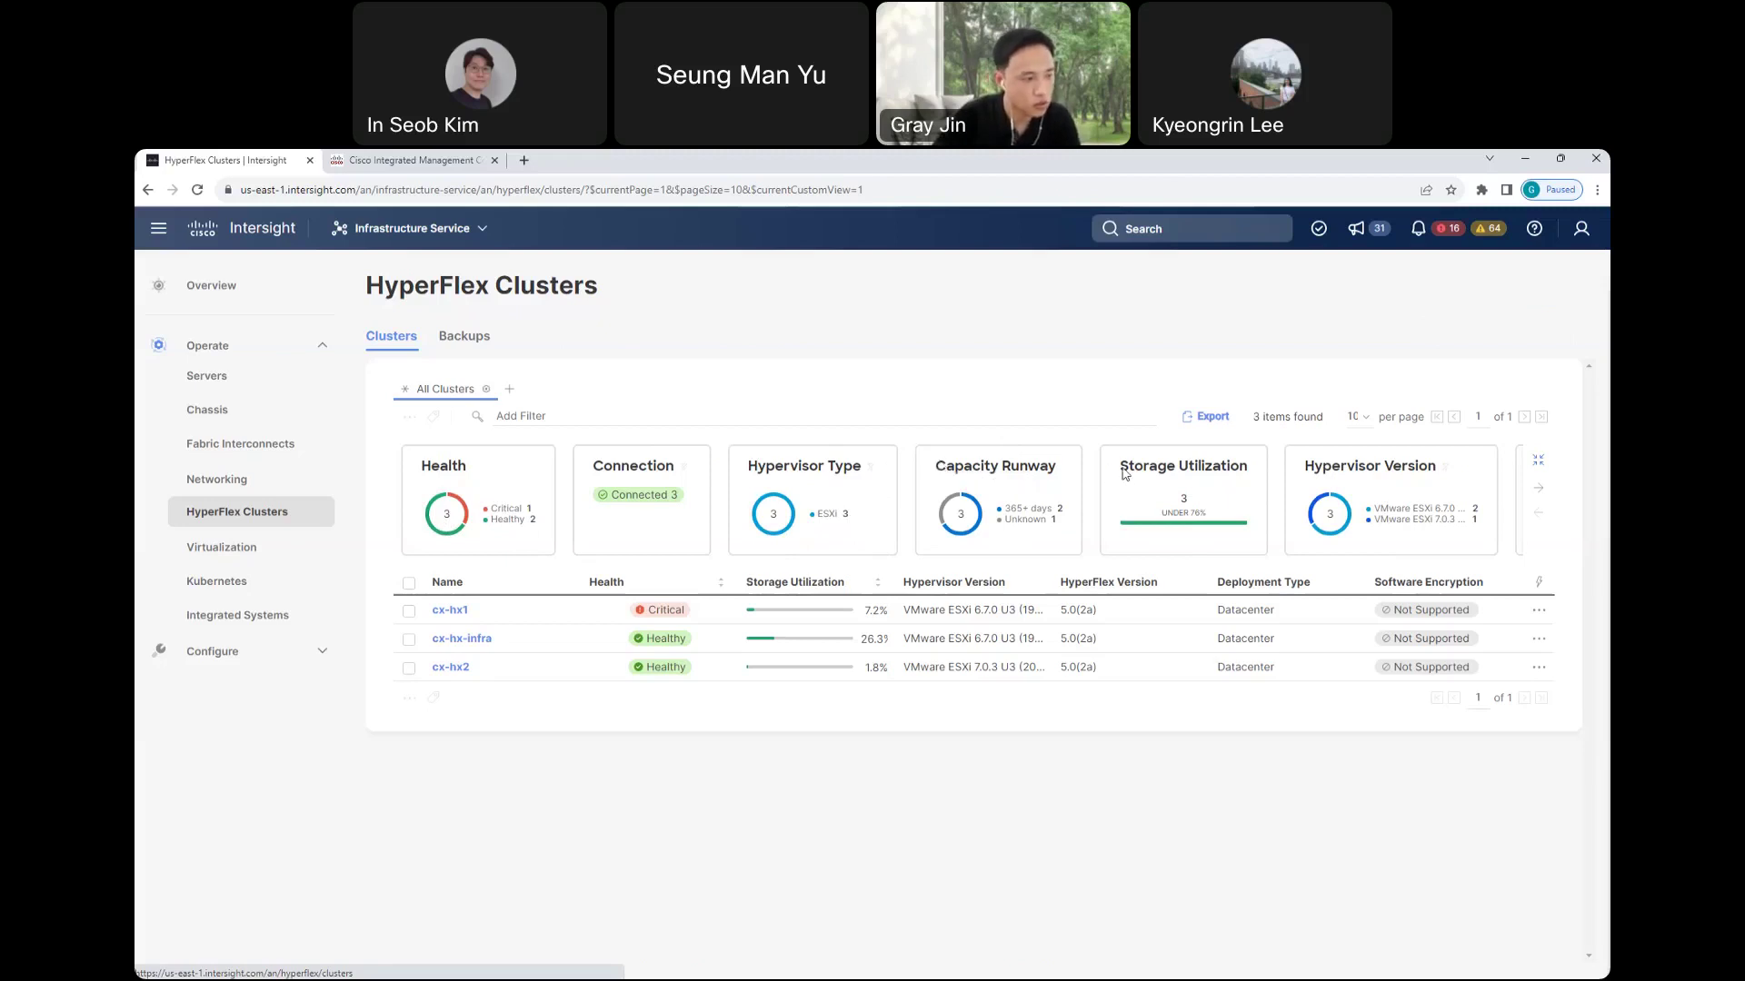
left_click(448, 612)
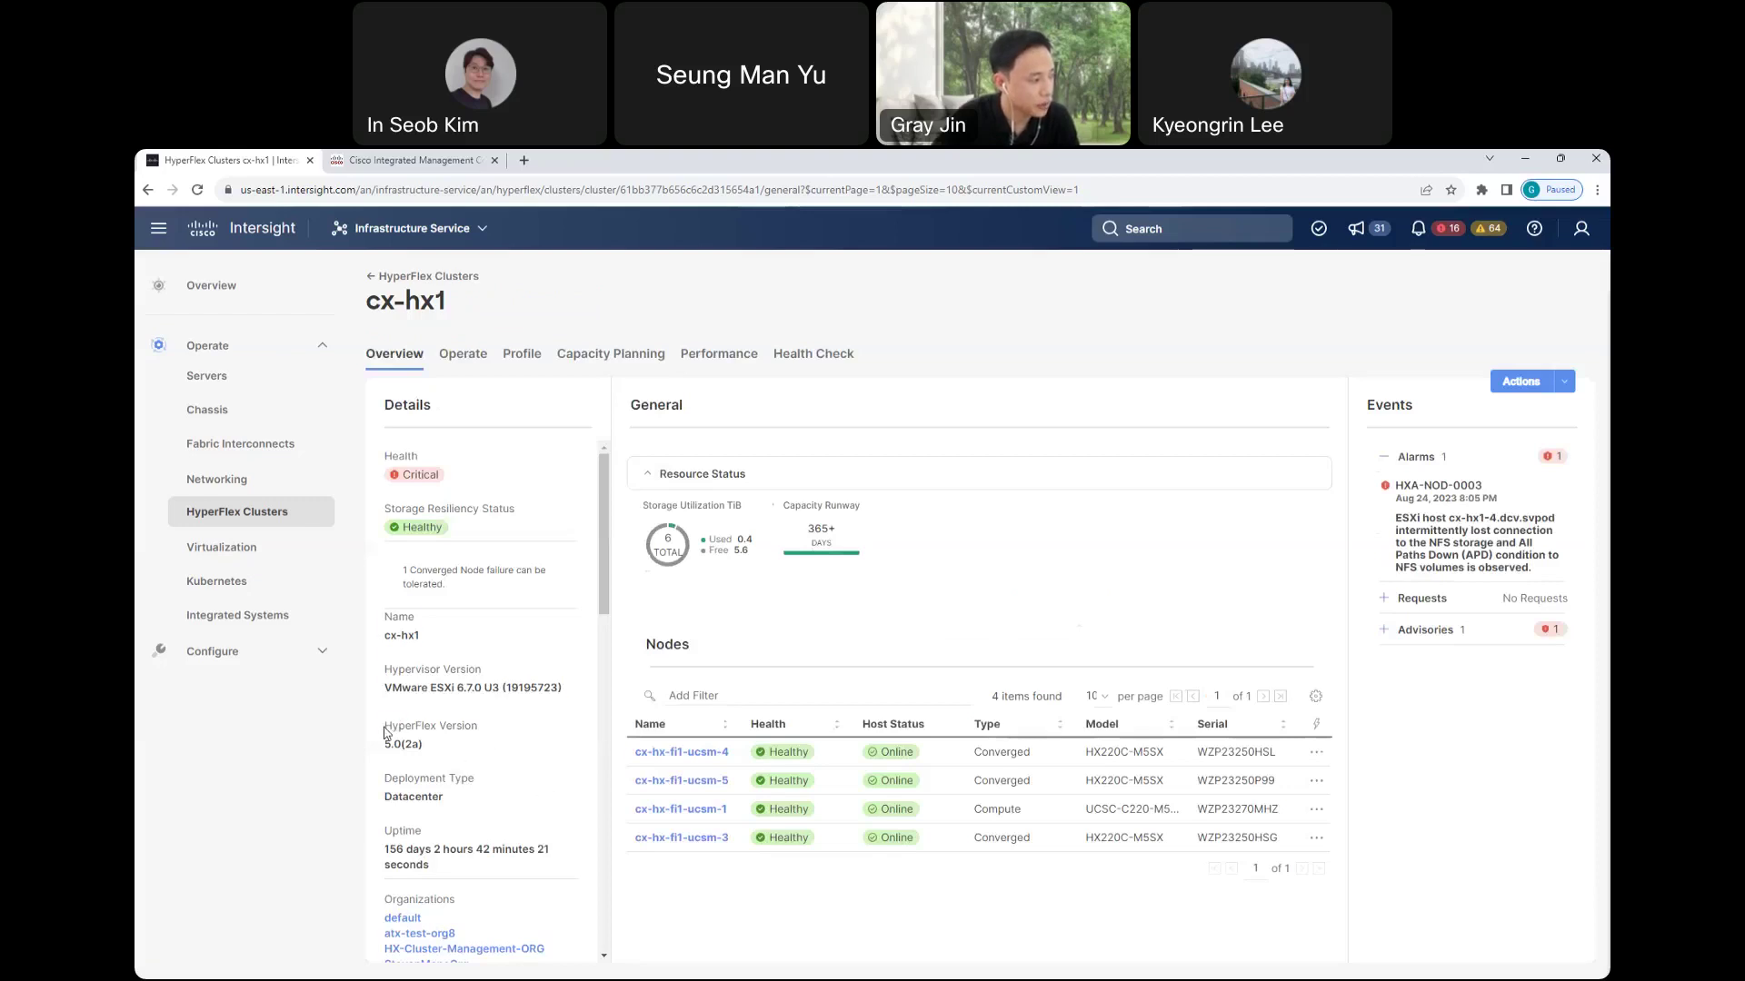
- Review cx-hx1's Health Check, License Tier and storage Utilization, then list its 4 ESXi hosts
left_click_drag(387, 735, 491, 738)
scroll(483, 766, "down", 2)
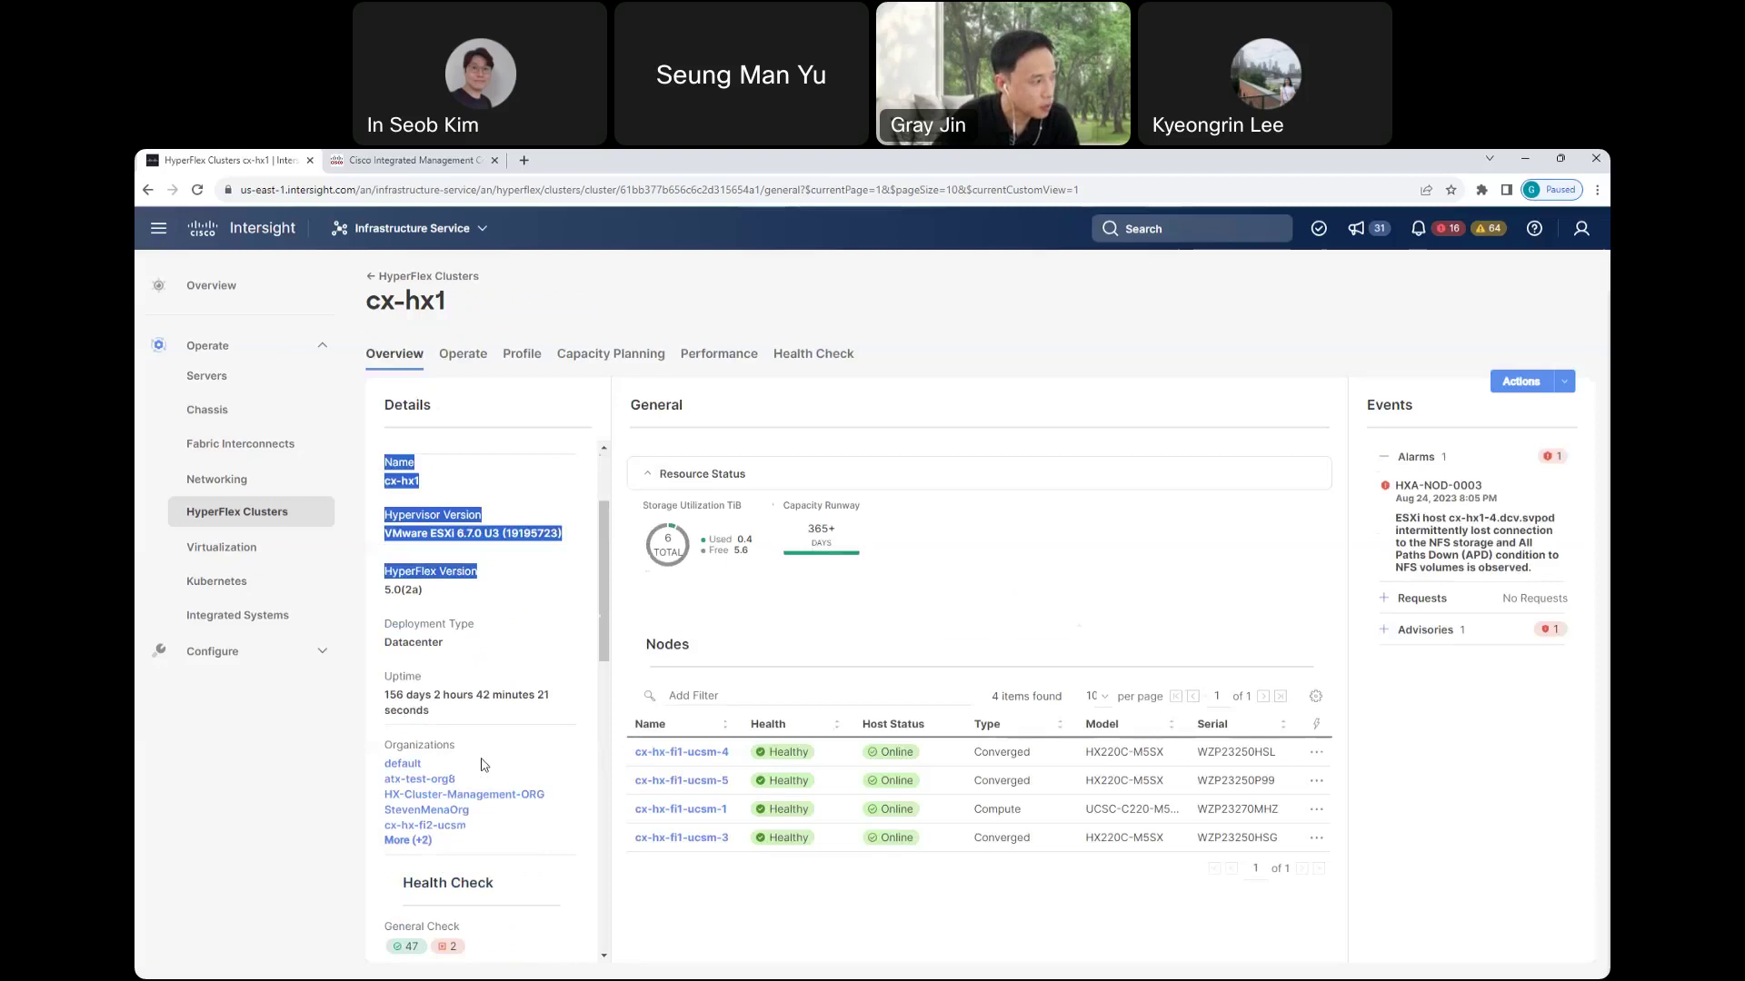
left_click(513, 681)
scroll(514, 681, "down", 3)
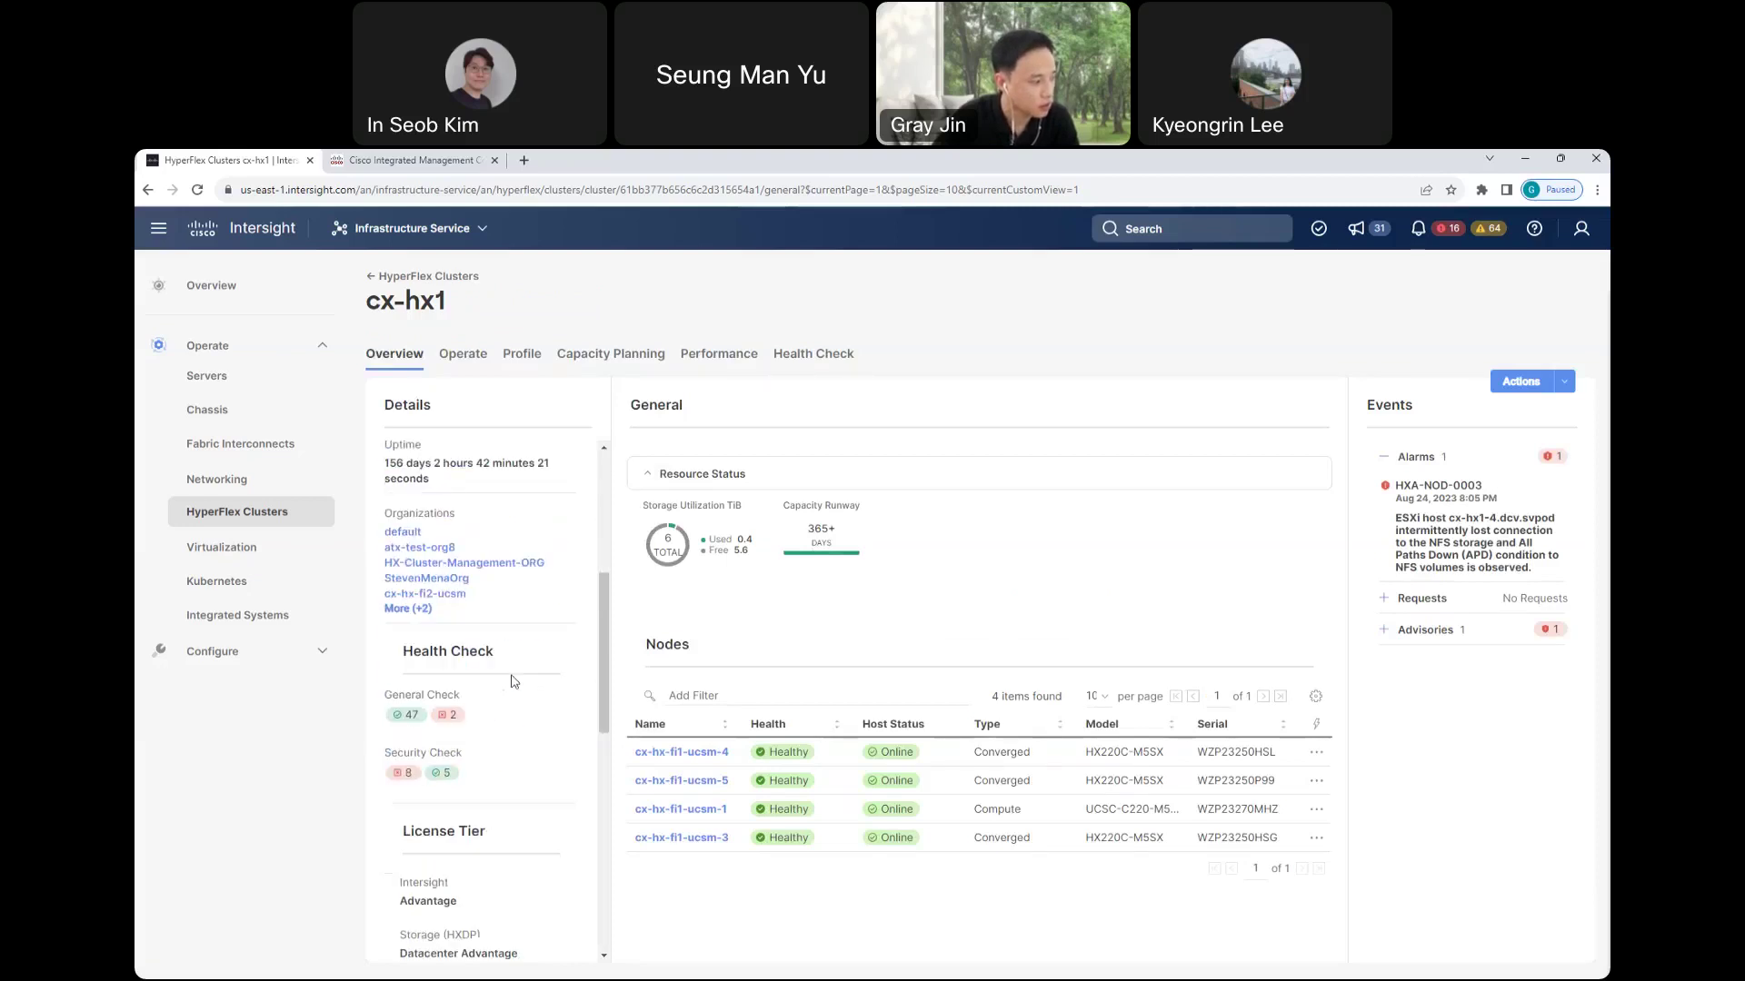
scroll(513, 682, "down", 1)
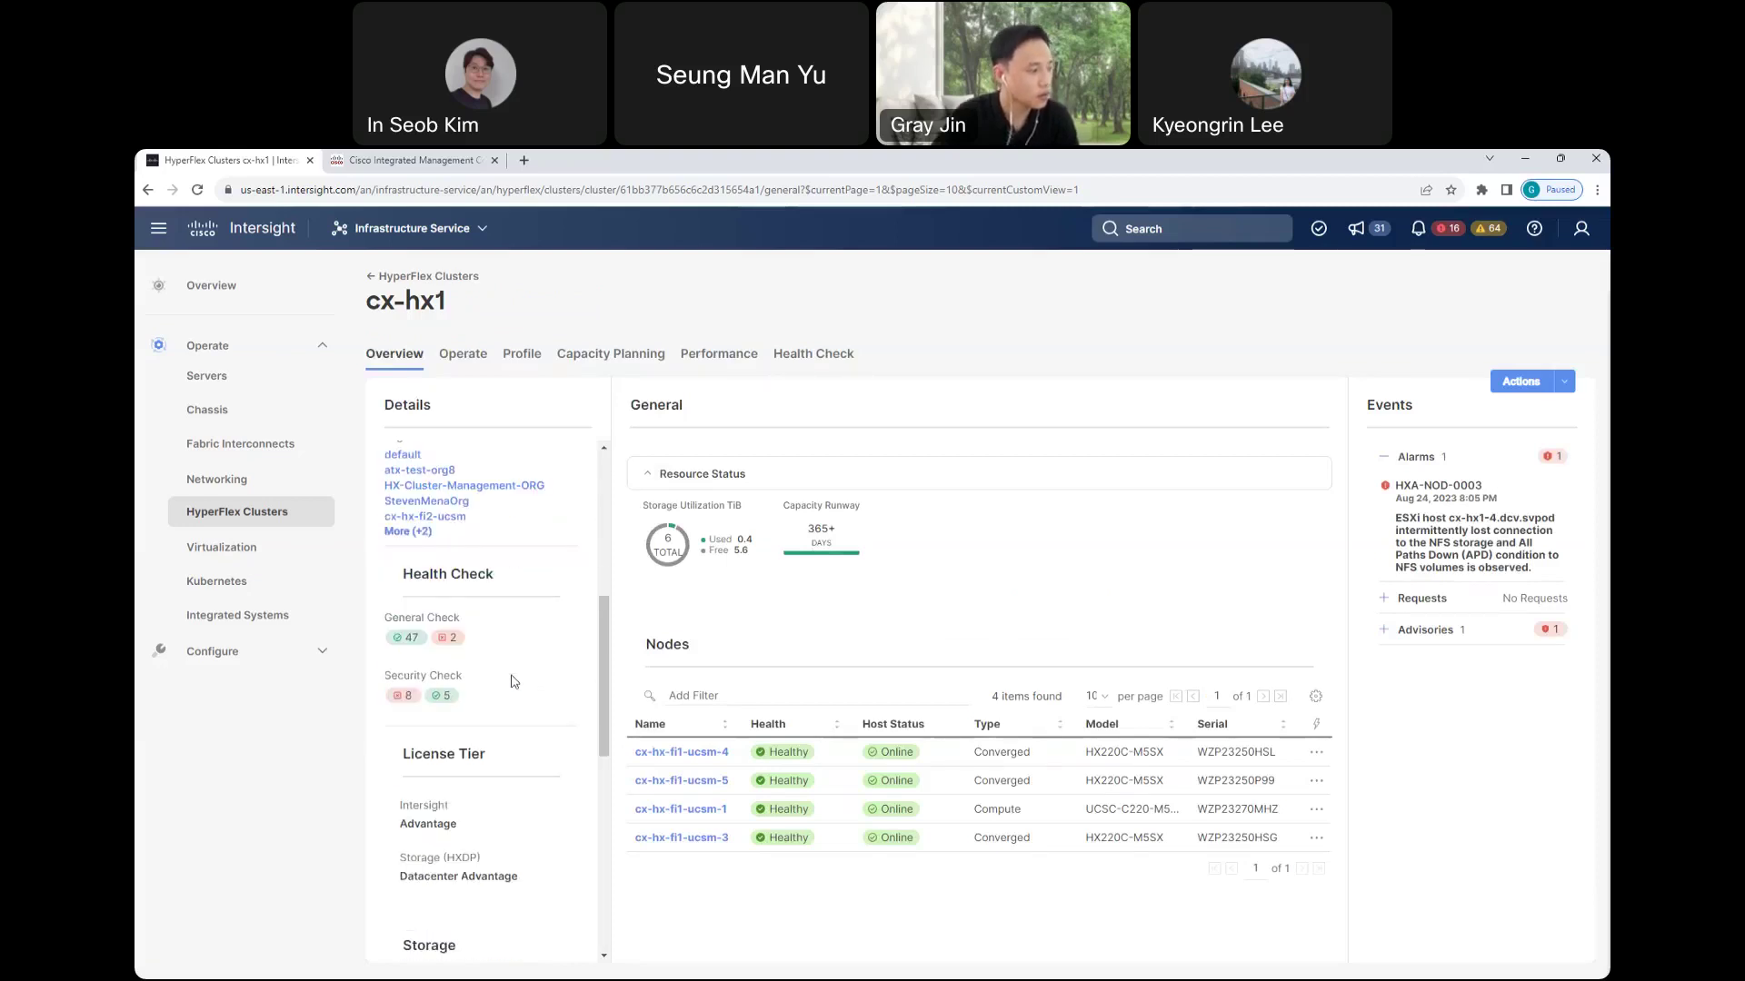
scroll(513, 682, "down", 1)
triple_click(536, 688)
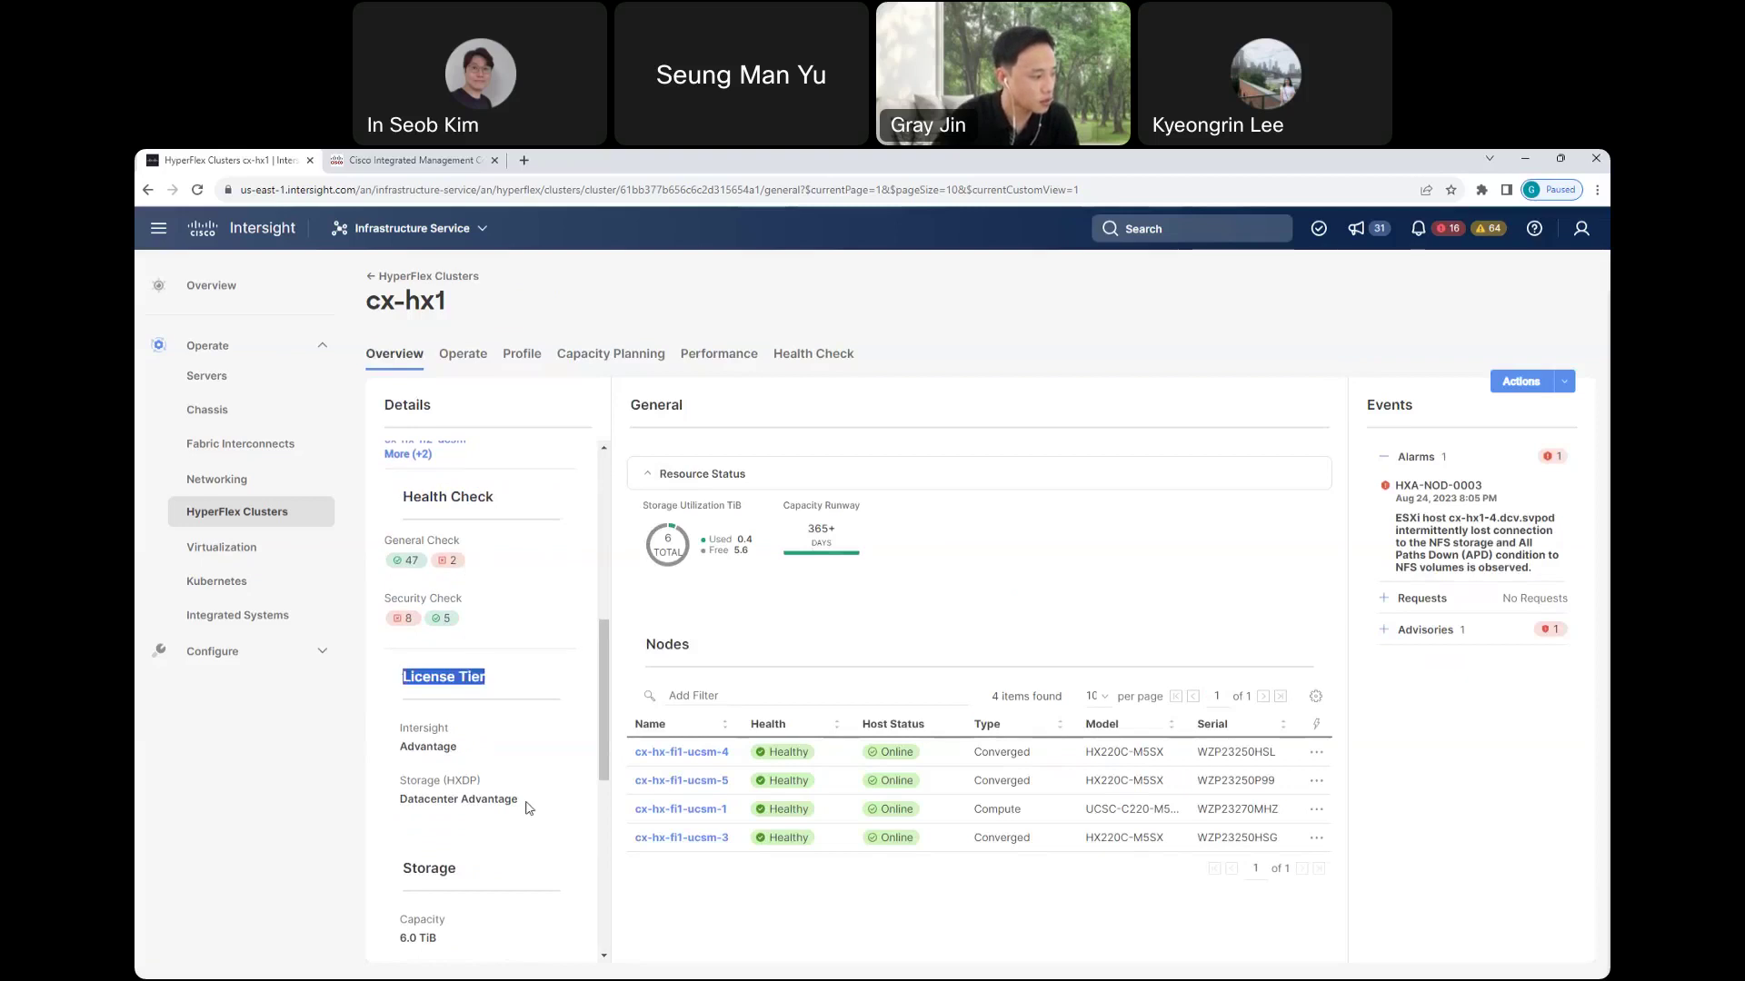
scroll(528, 808, "down", 4)
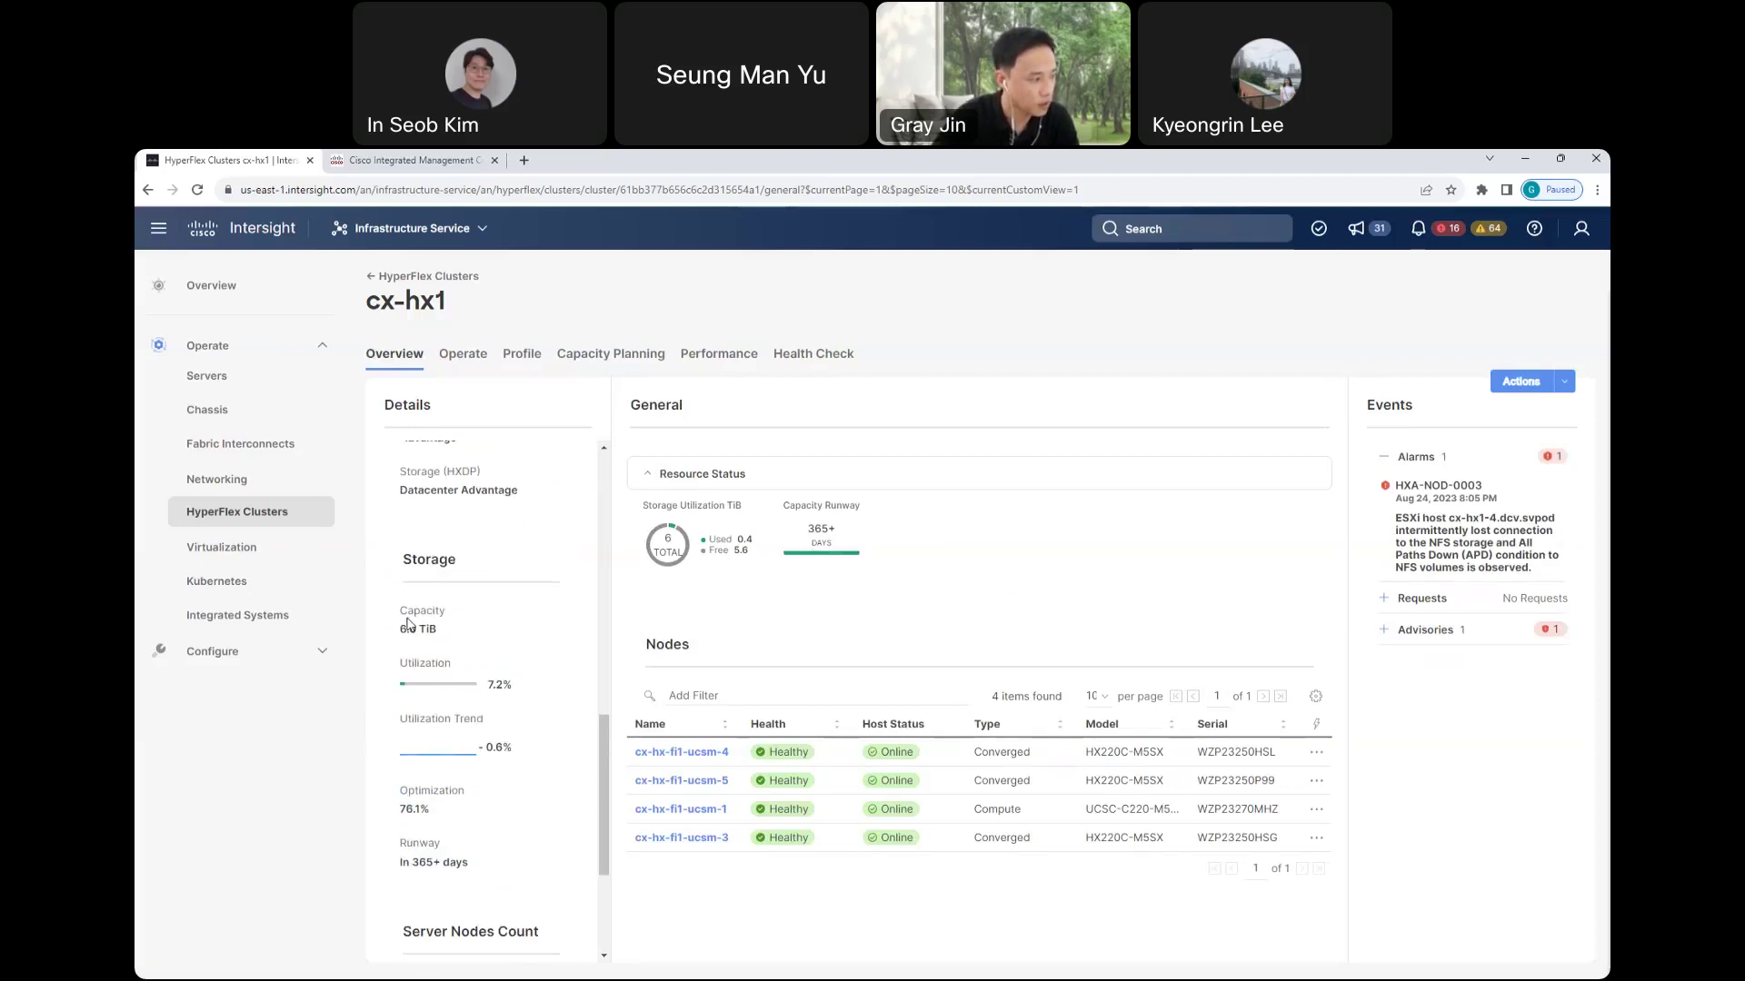
triple_click(405, 666)
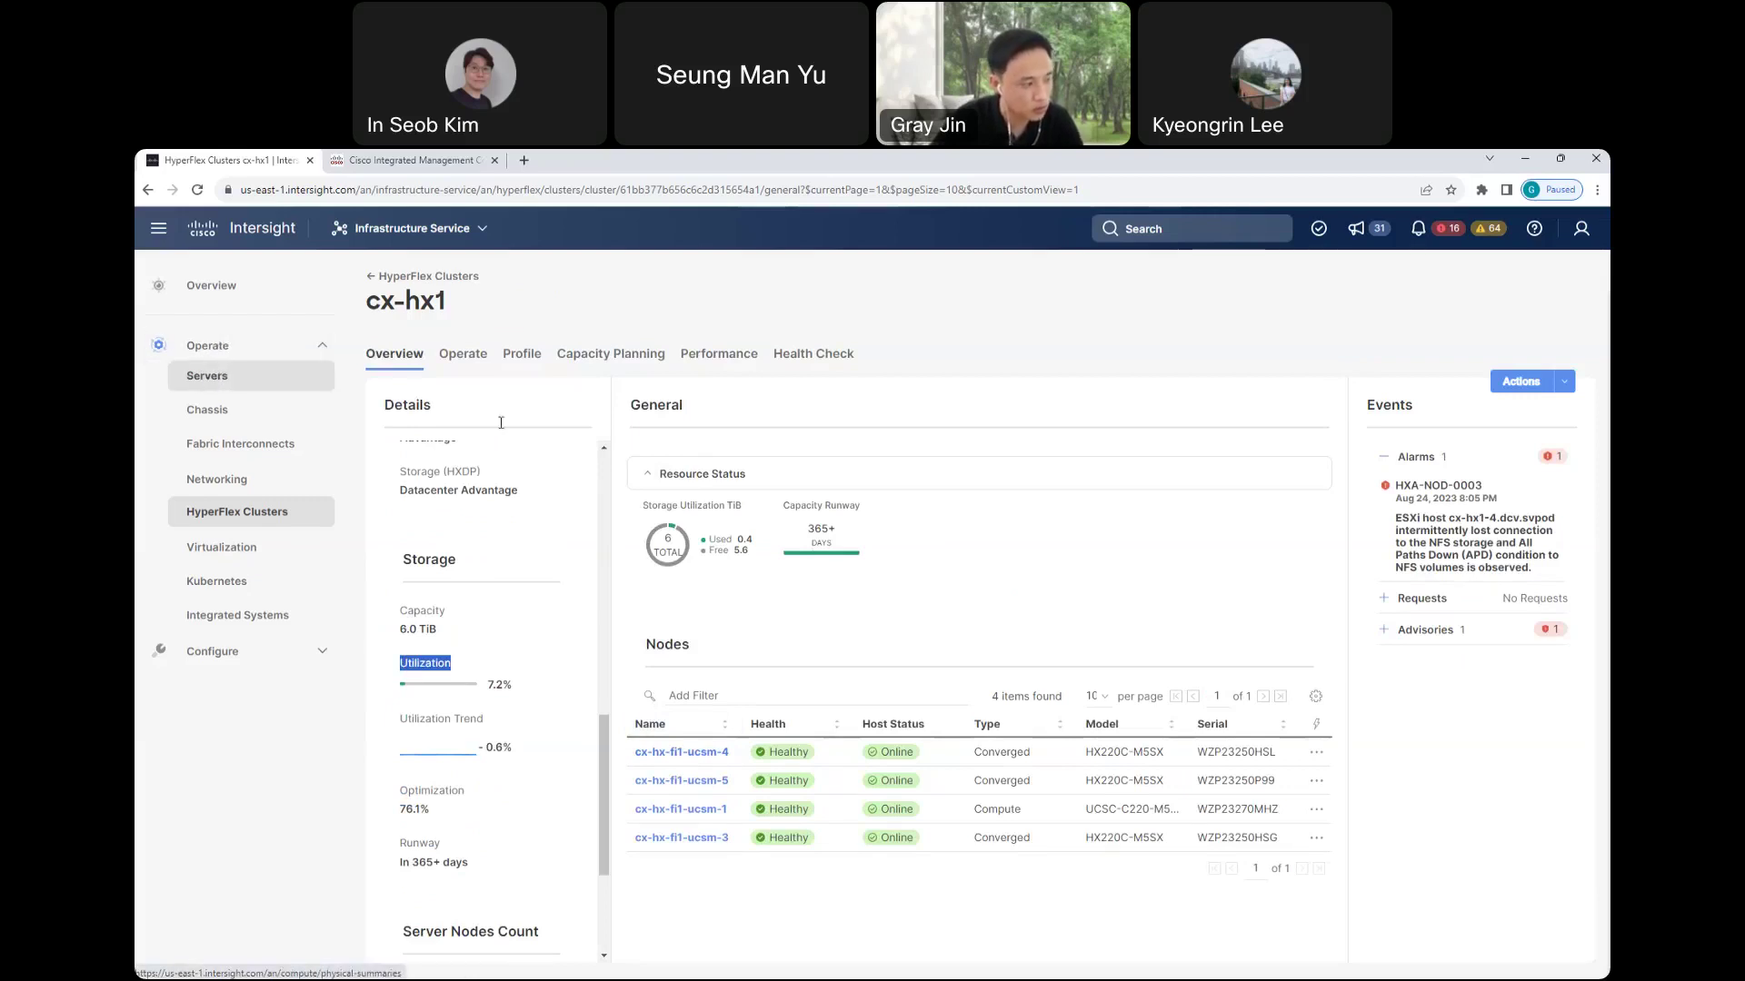
left_click(463, 356)
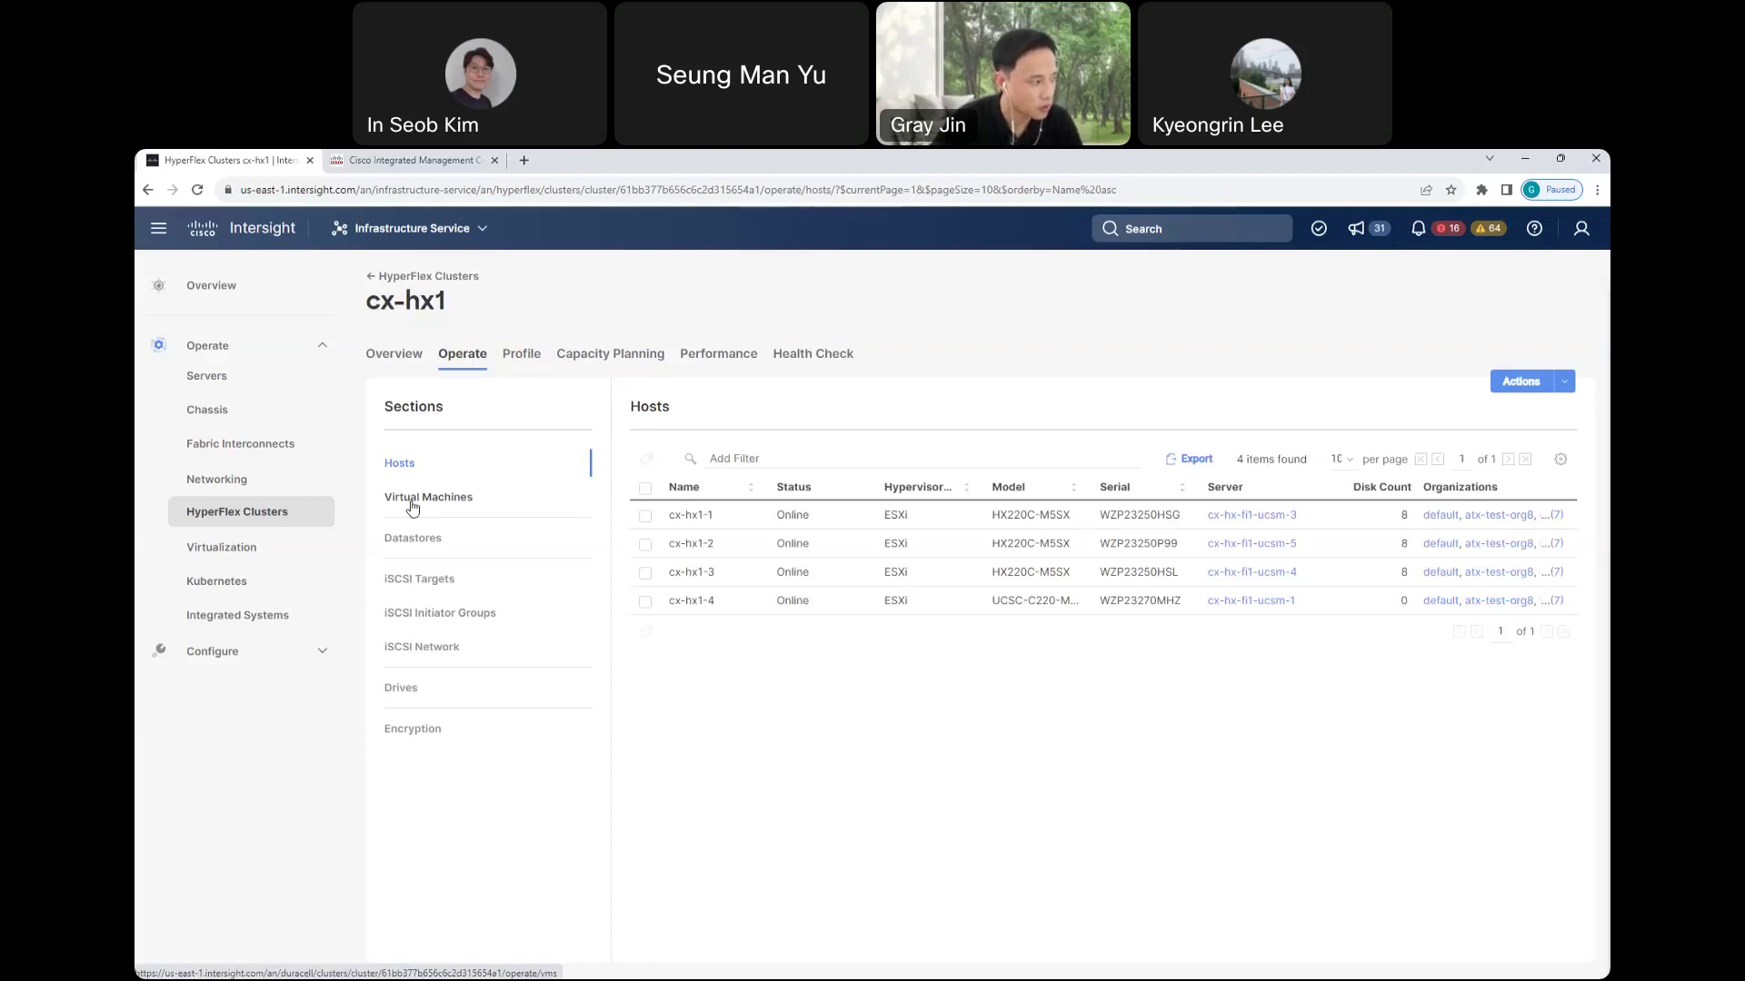
- Browse cx-hx1's datastores, cancel a Create Datastore draft, and view the Capacity Planning runway
left_click(418, 549)
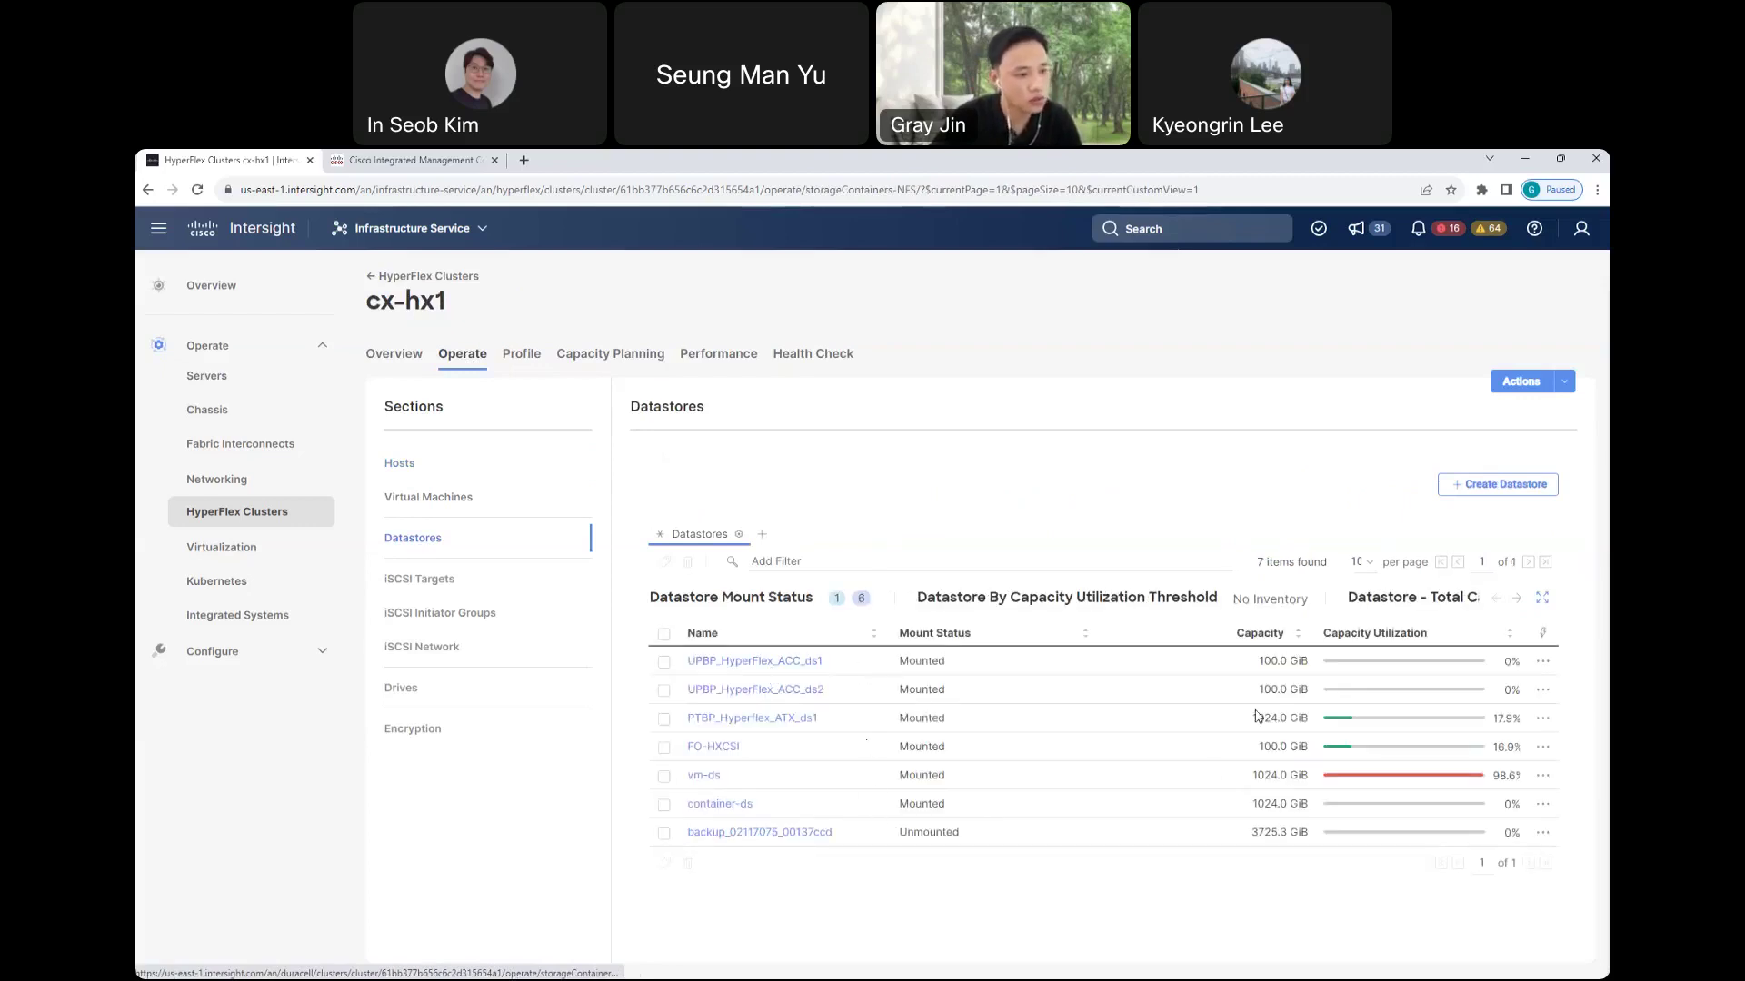
left_click(1493, 496)
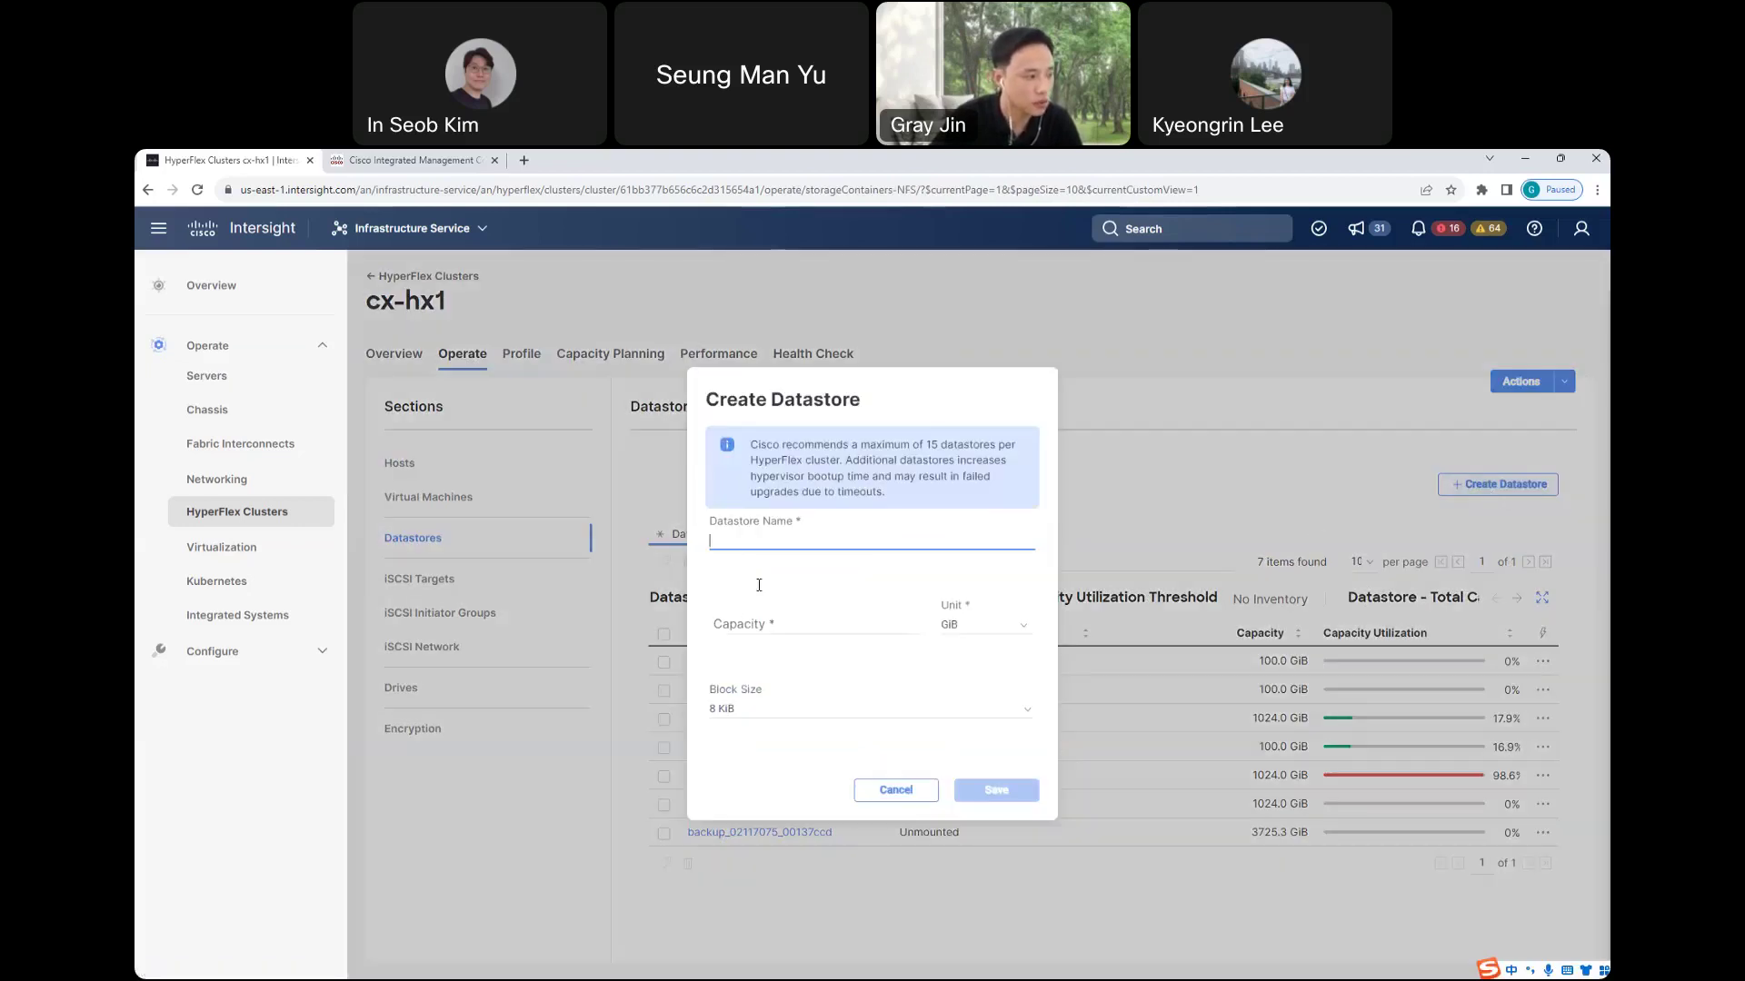
left_click(890, 793)
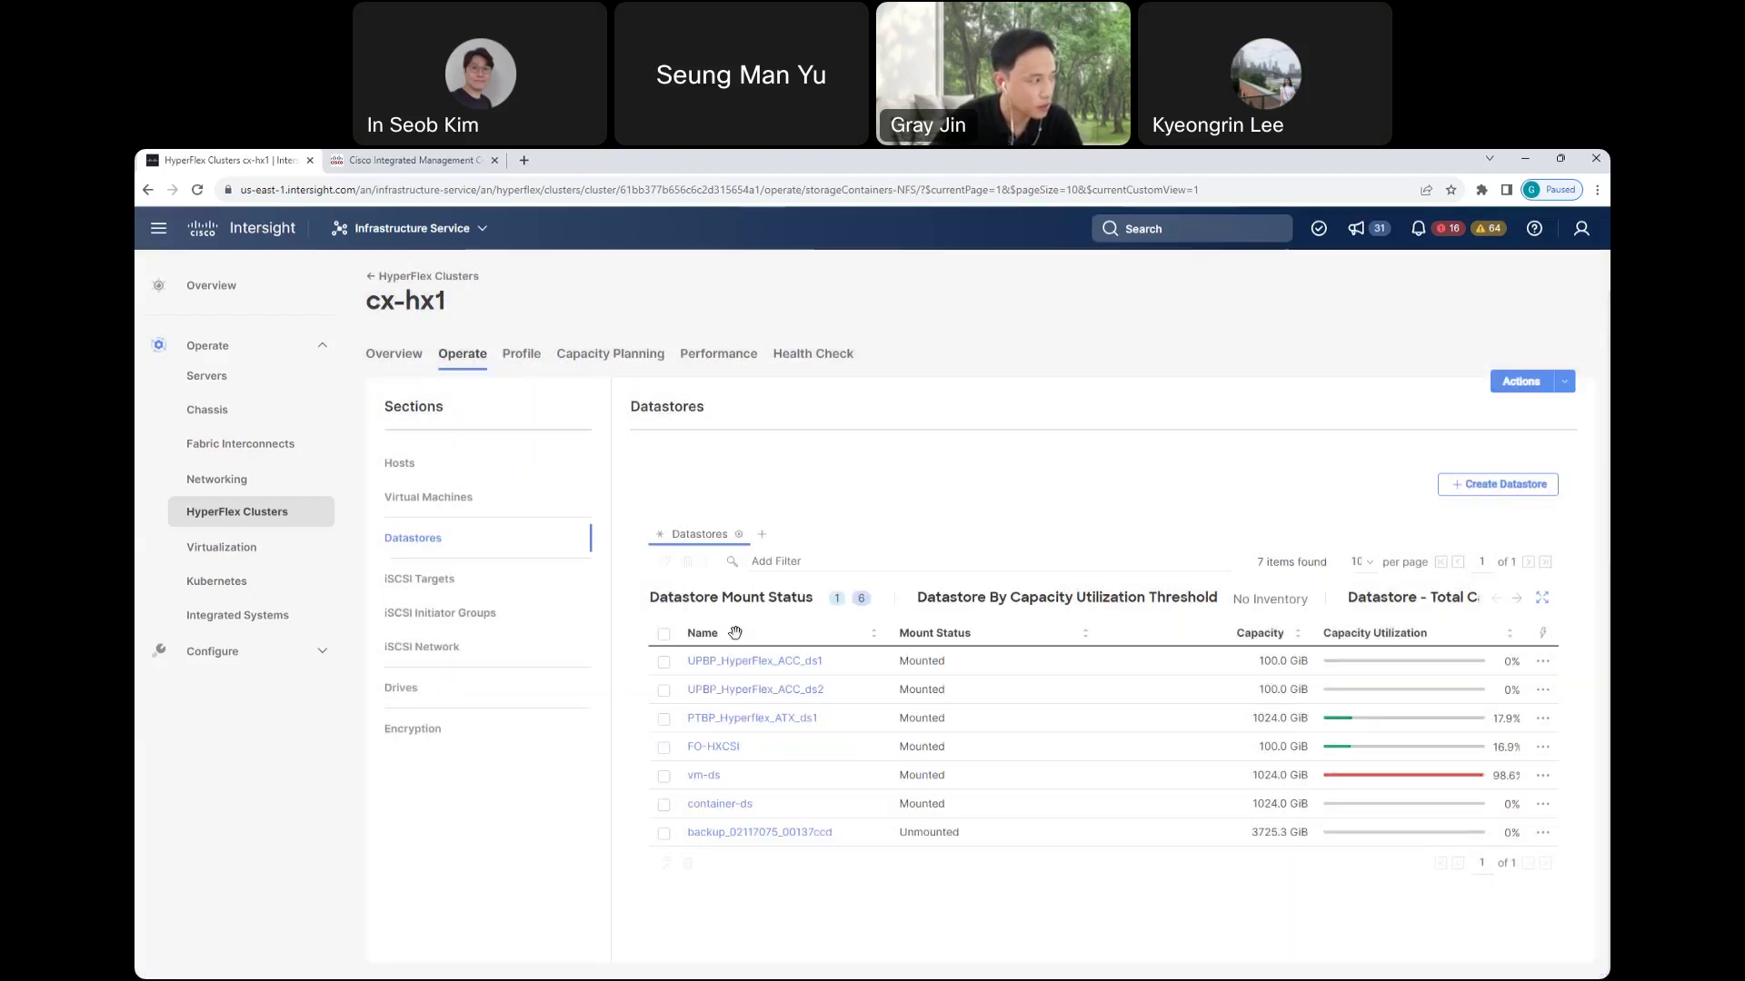
left_click(586, 363)
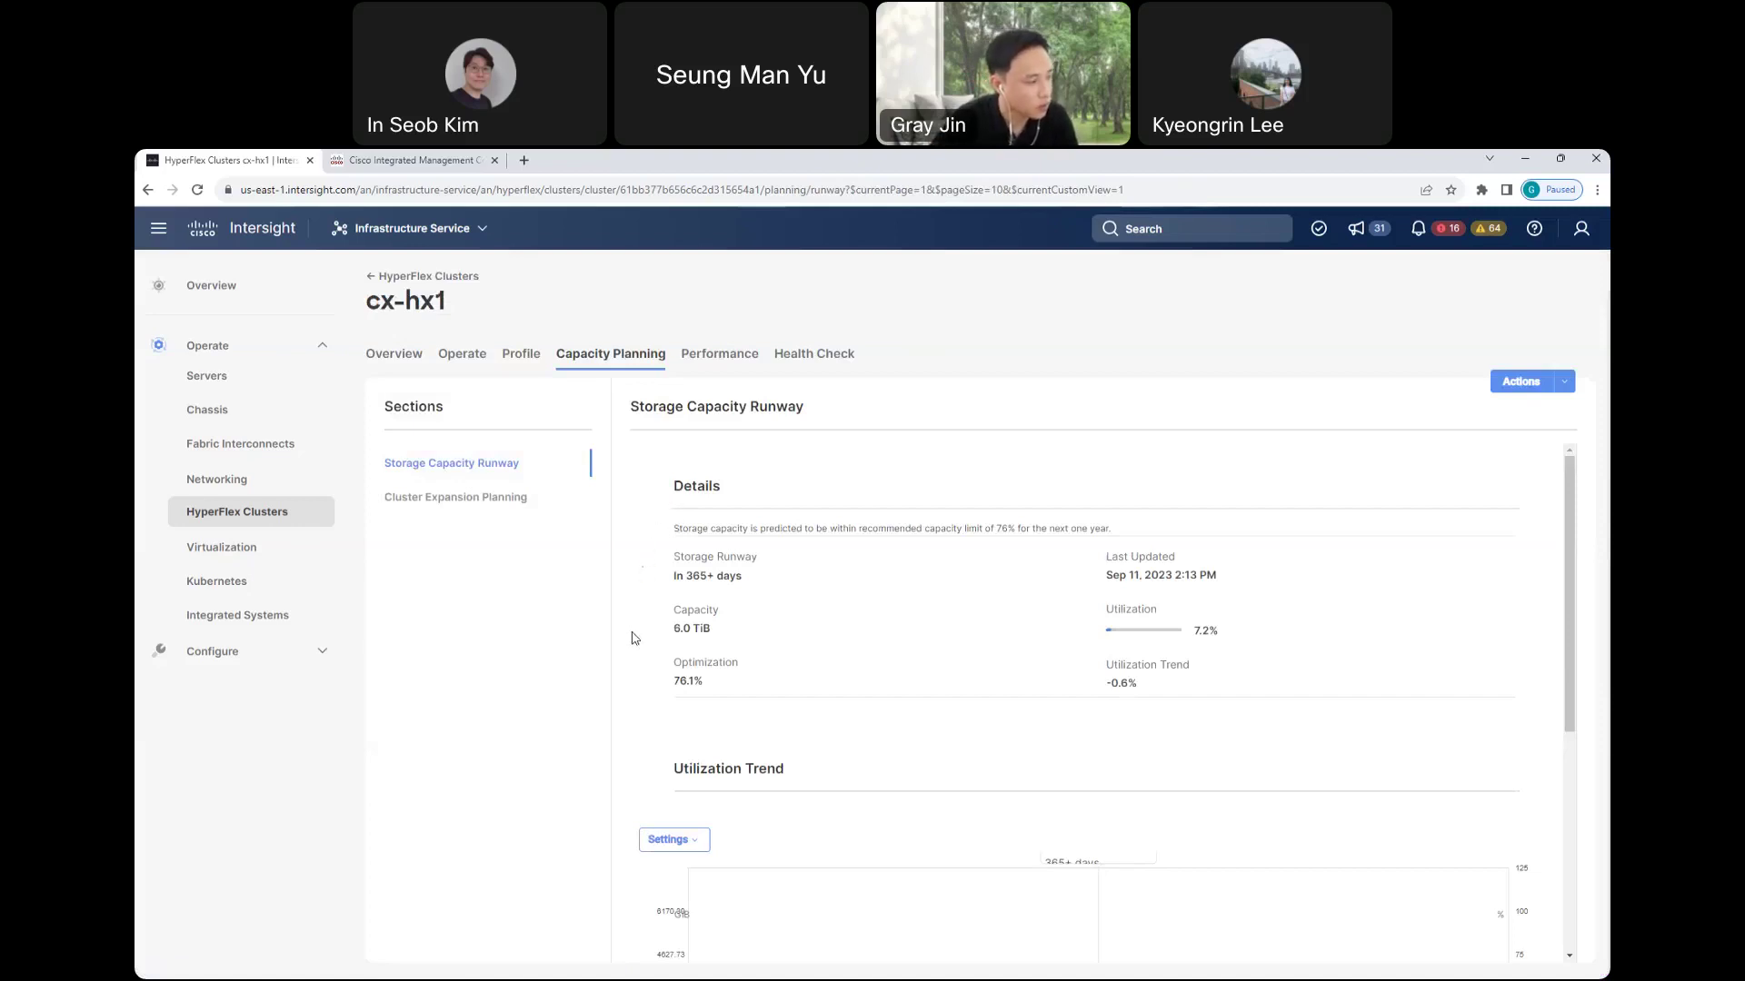
- Show the 76% Utilization Threshold line on the storage Utilization Trend chart
scroll(633, 651, "down", 2)
scroll(633, 651, "down", 2)
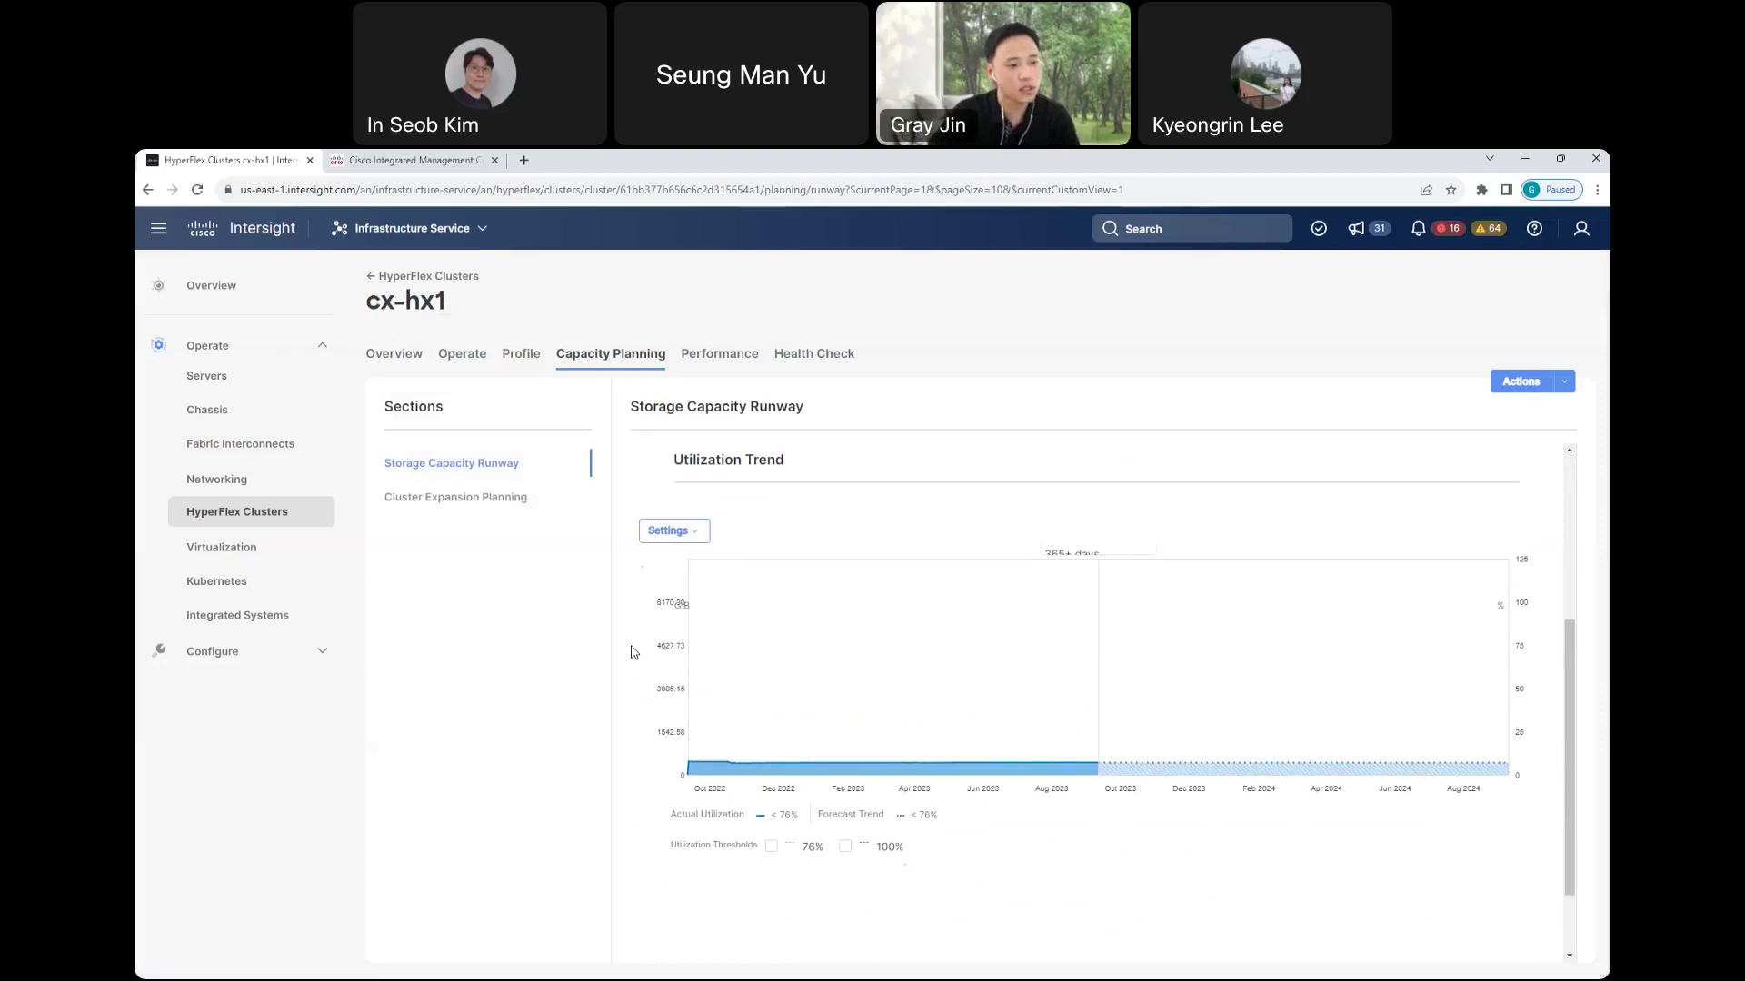
left_click(770, 846)
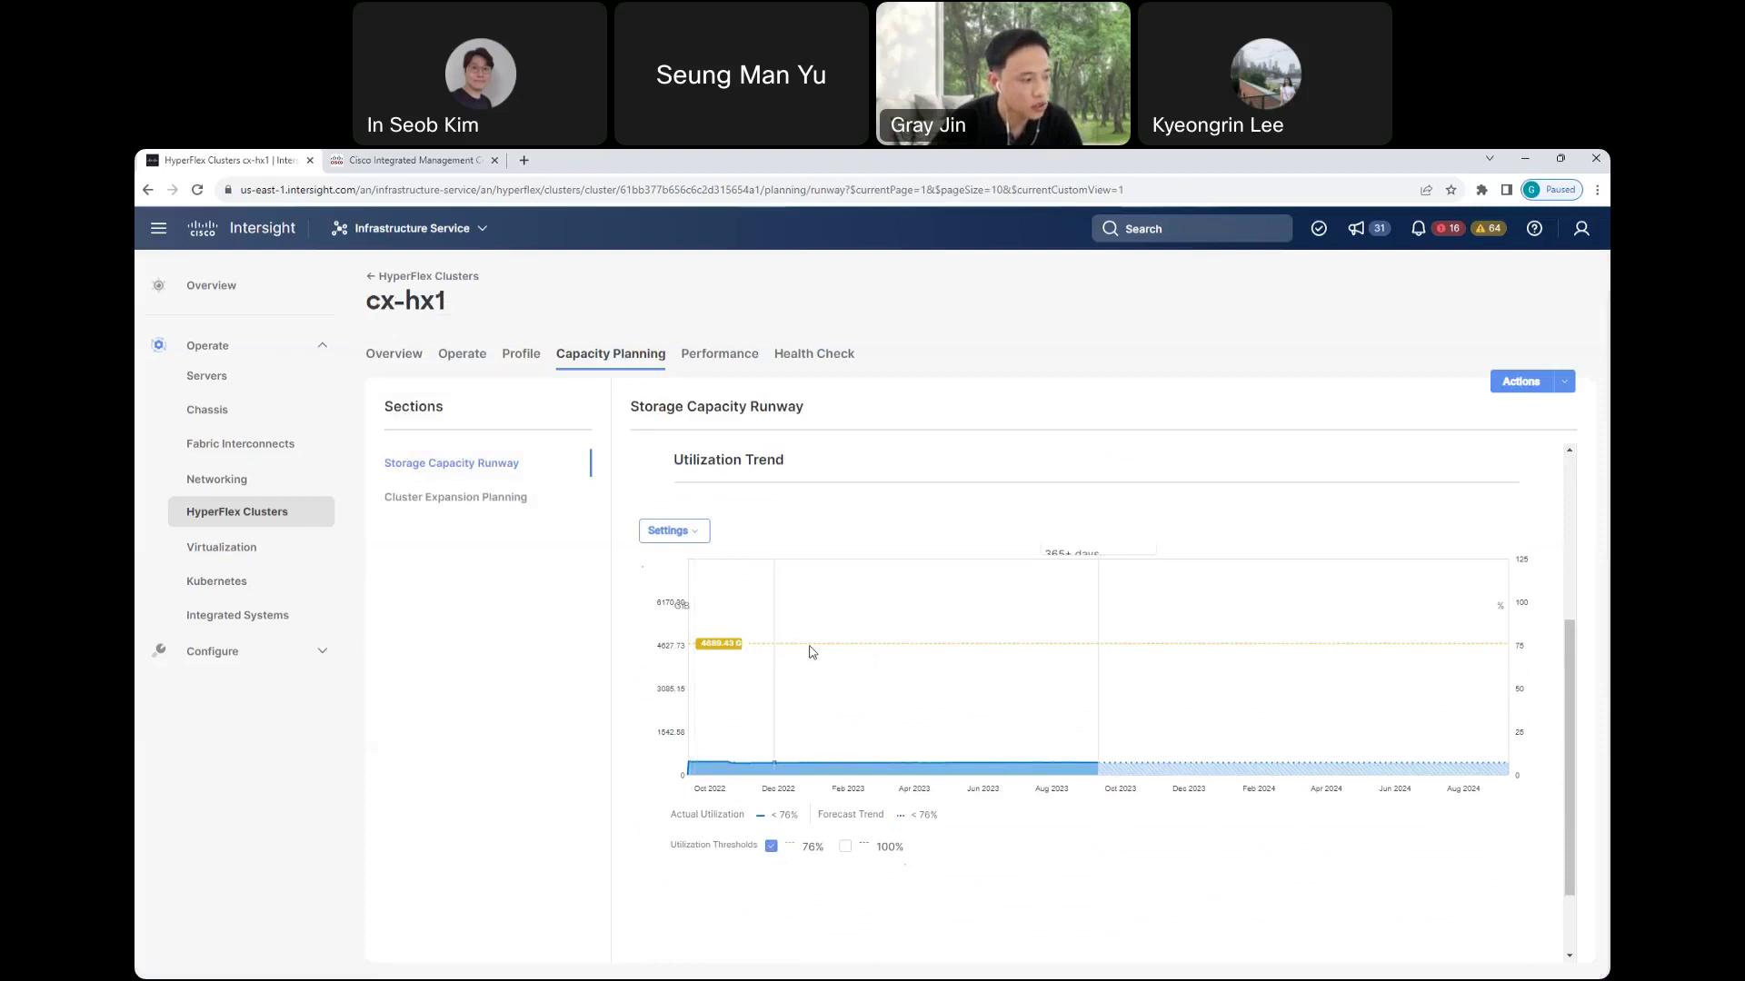
mouse_move(1098, 663)
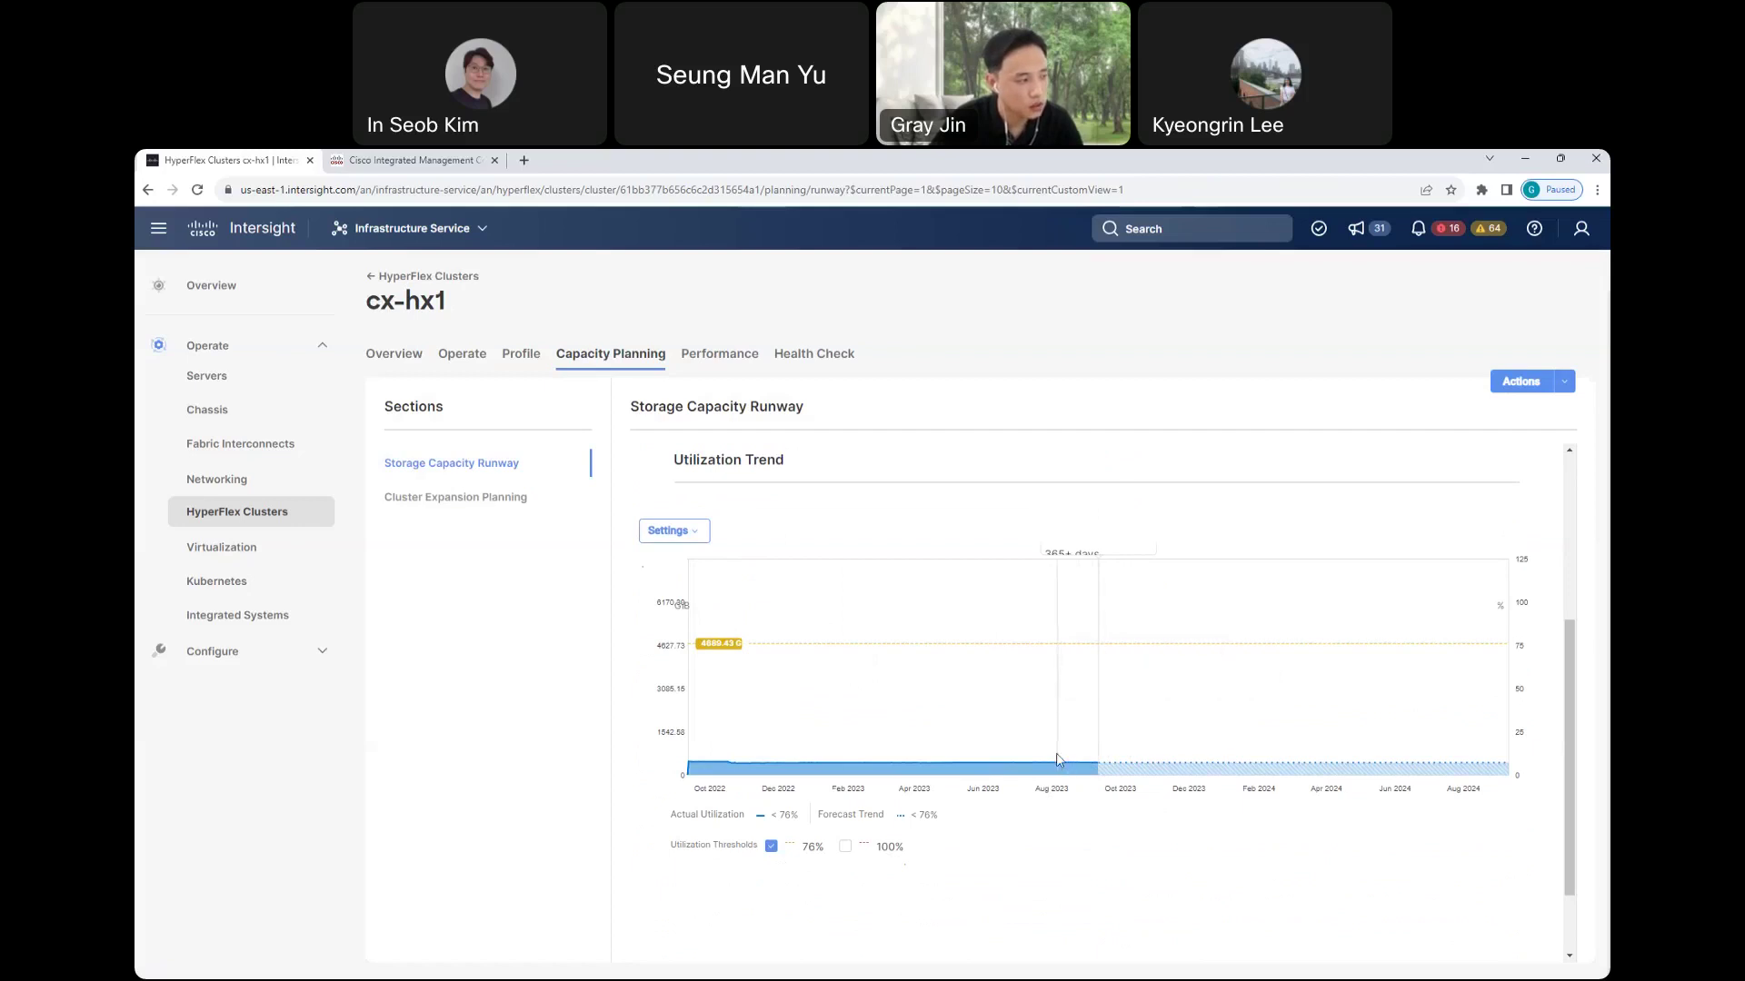
- Review the storage runway figures, then bring up cx-hx1's Performance charts
scroll(1059, 766, "up", 2)
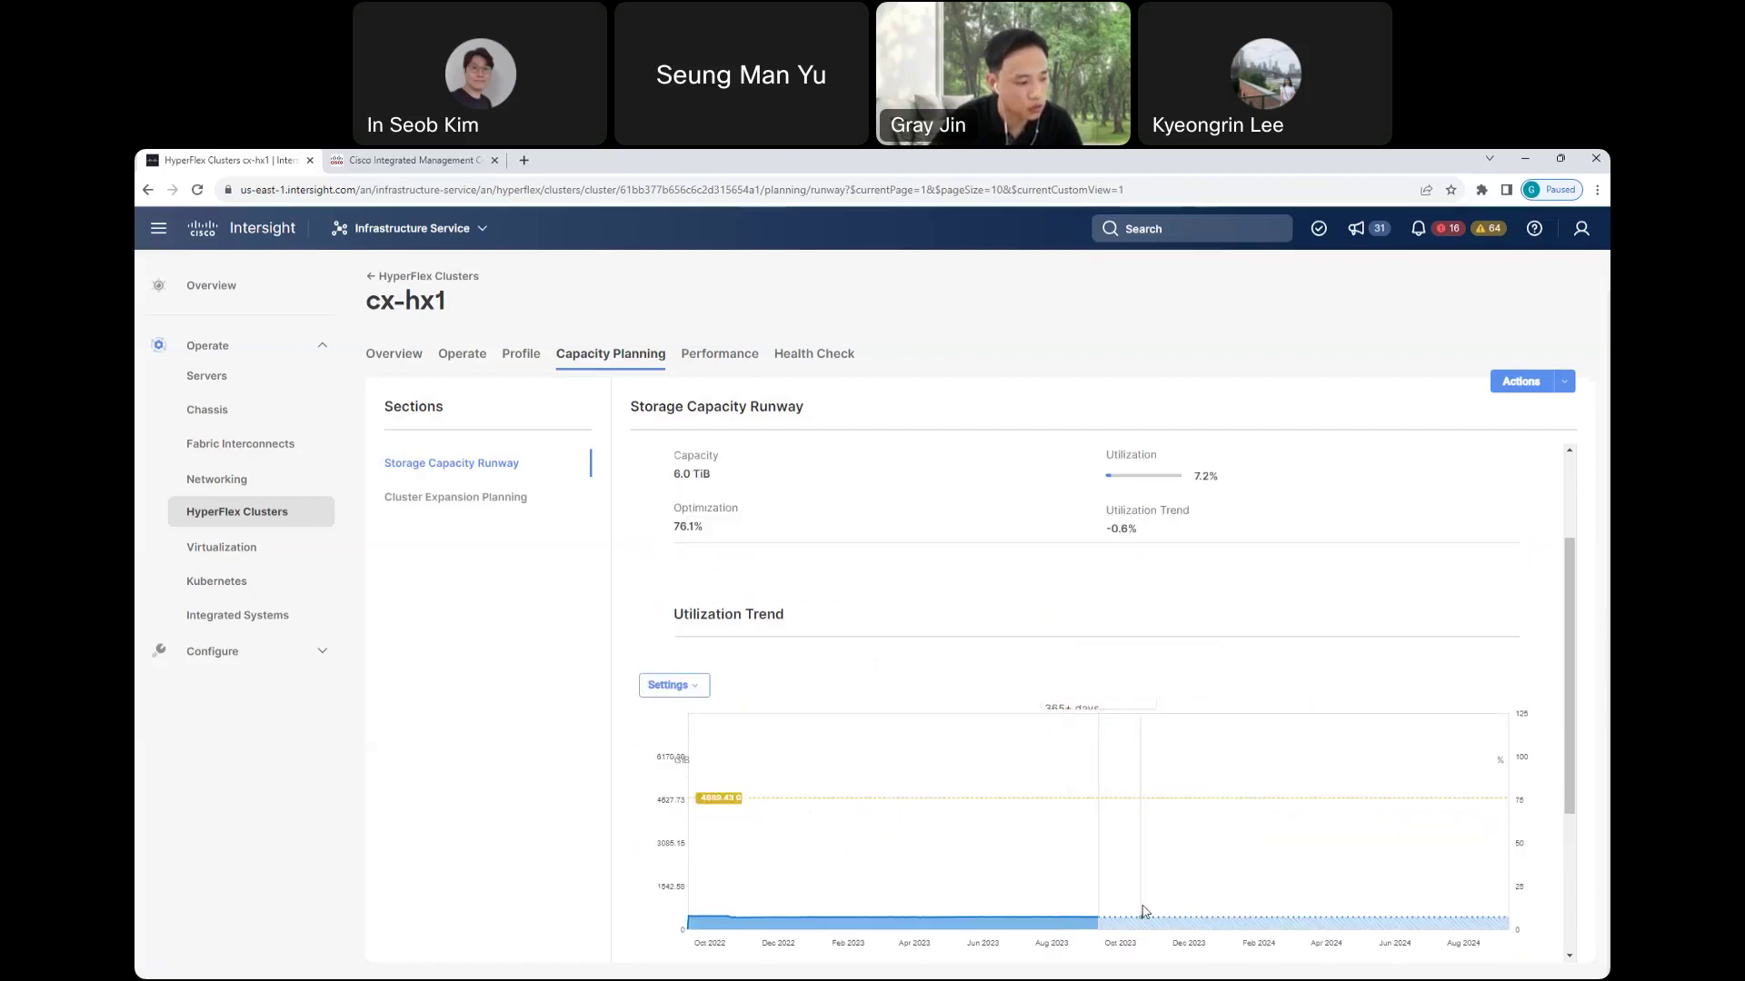
scroll(833, 606, "up", 1)
scroll(833, 606, "up", 2)
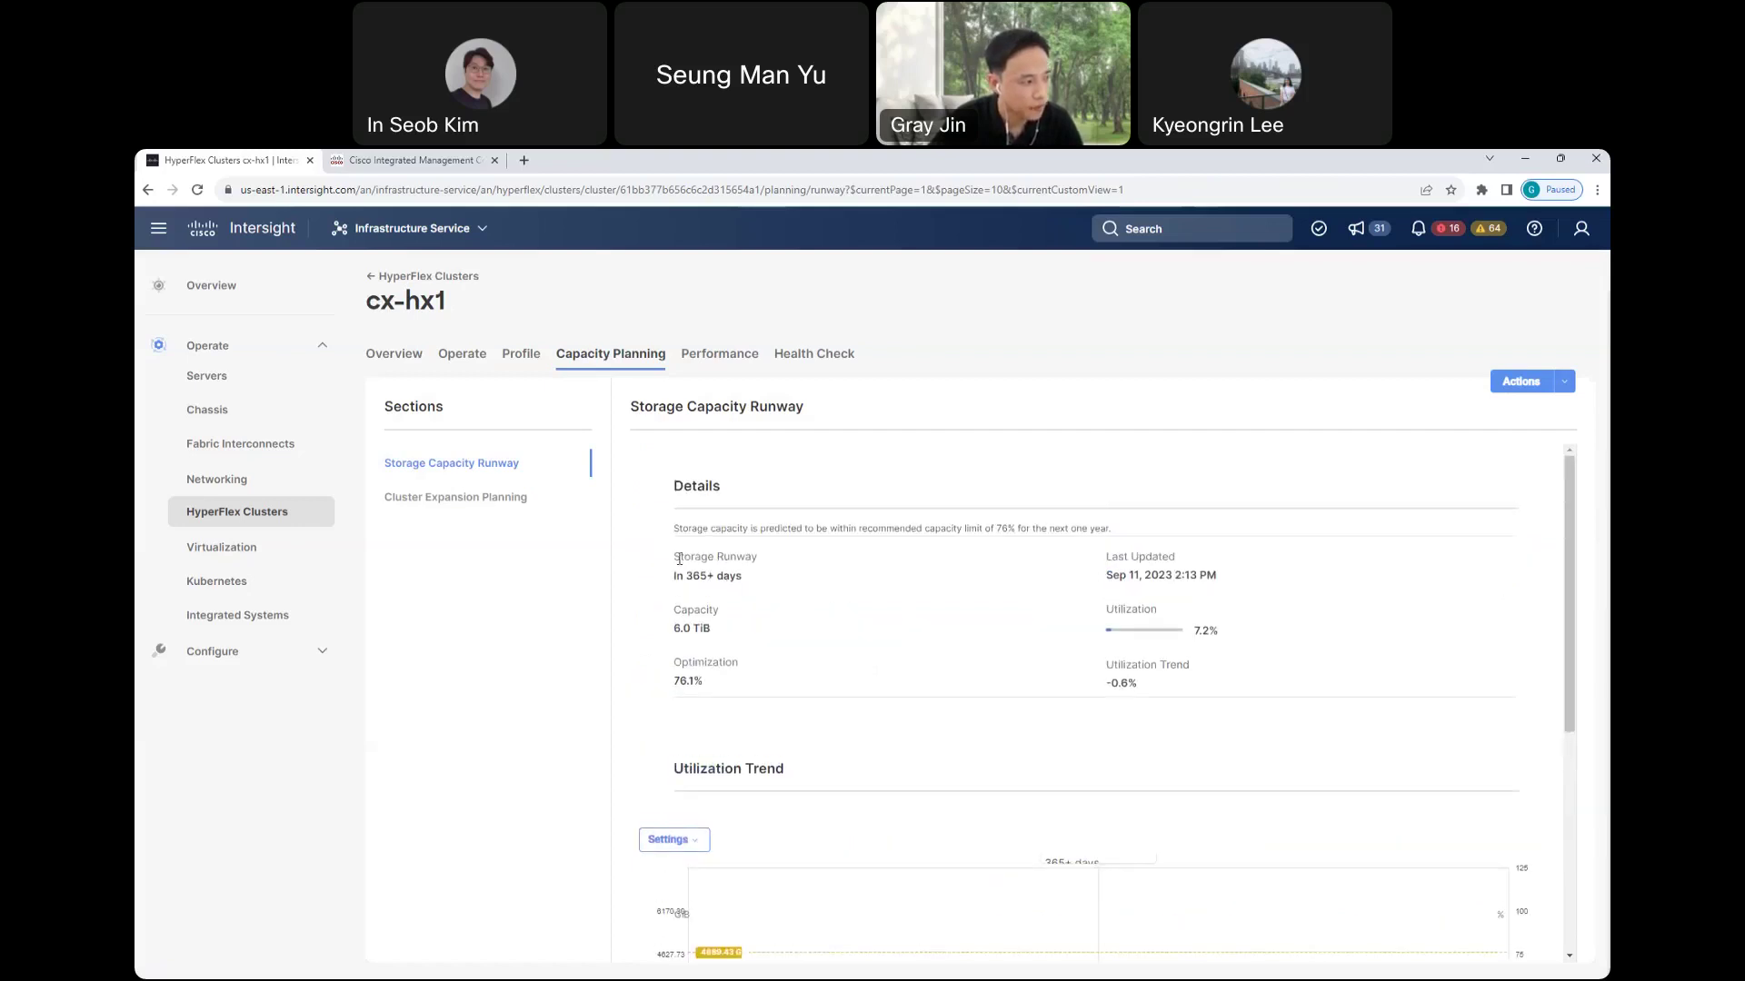
left_click_drag(672, 557, 747, 590)
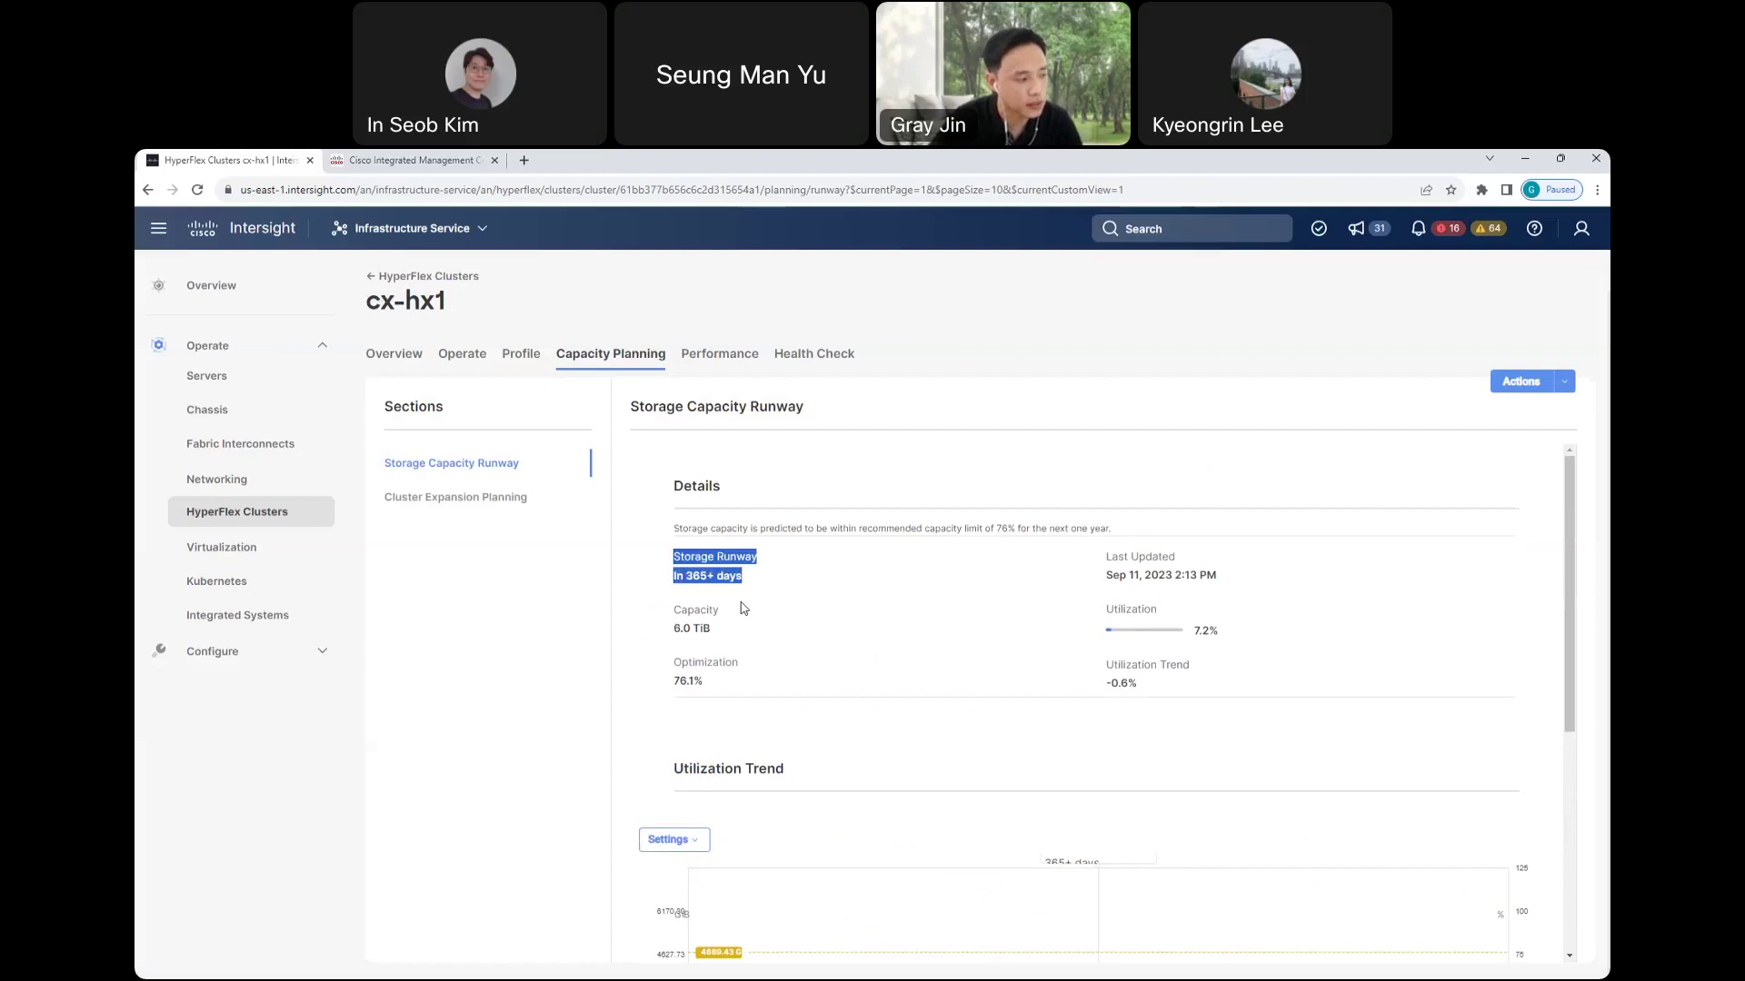
scroll(744, 607, "down", 1)
scroll(744, 595, "down", 3)
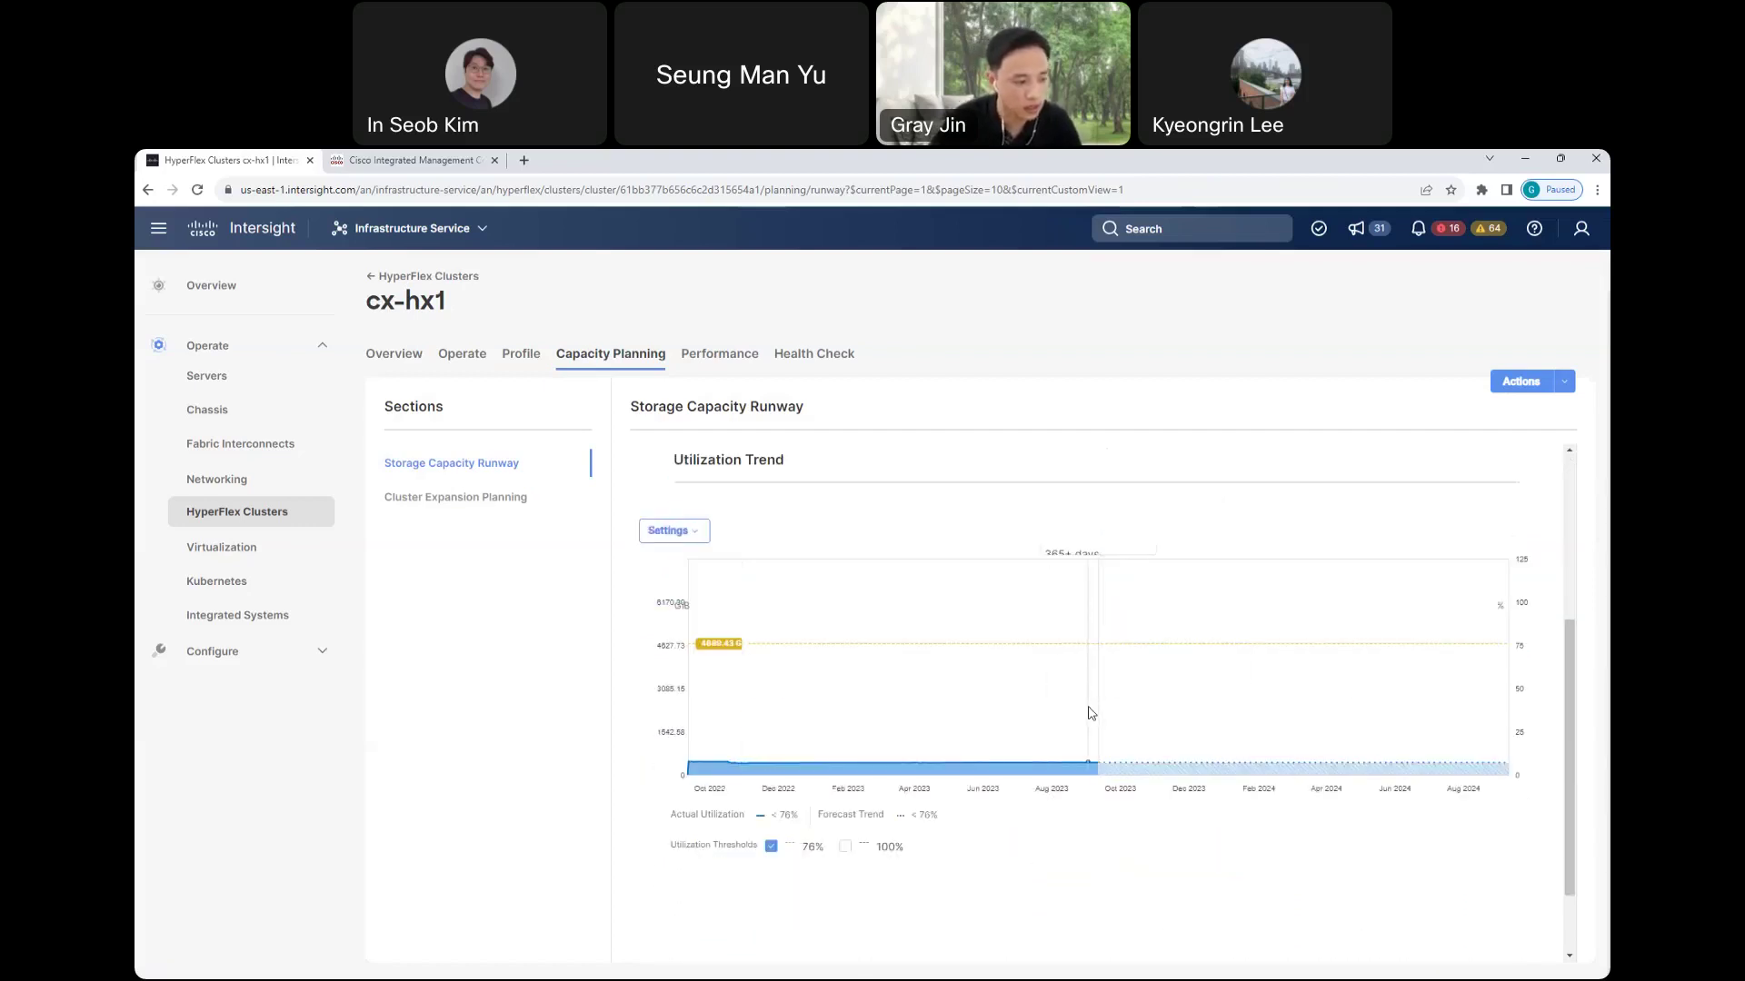
scroll(1094, 713, "up", 1)
scroll(1094, 712, "up", 3)
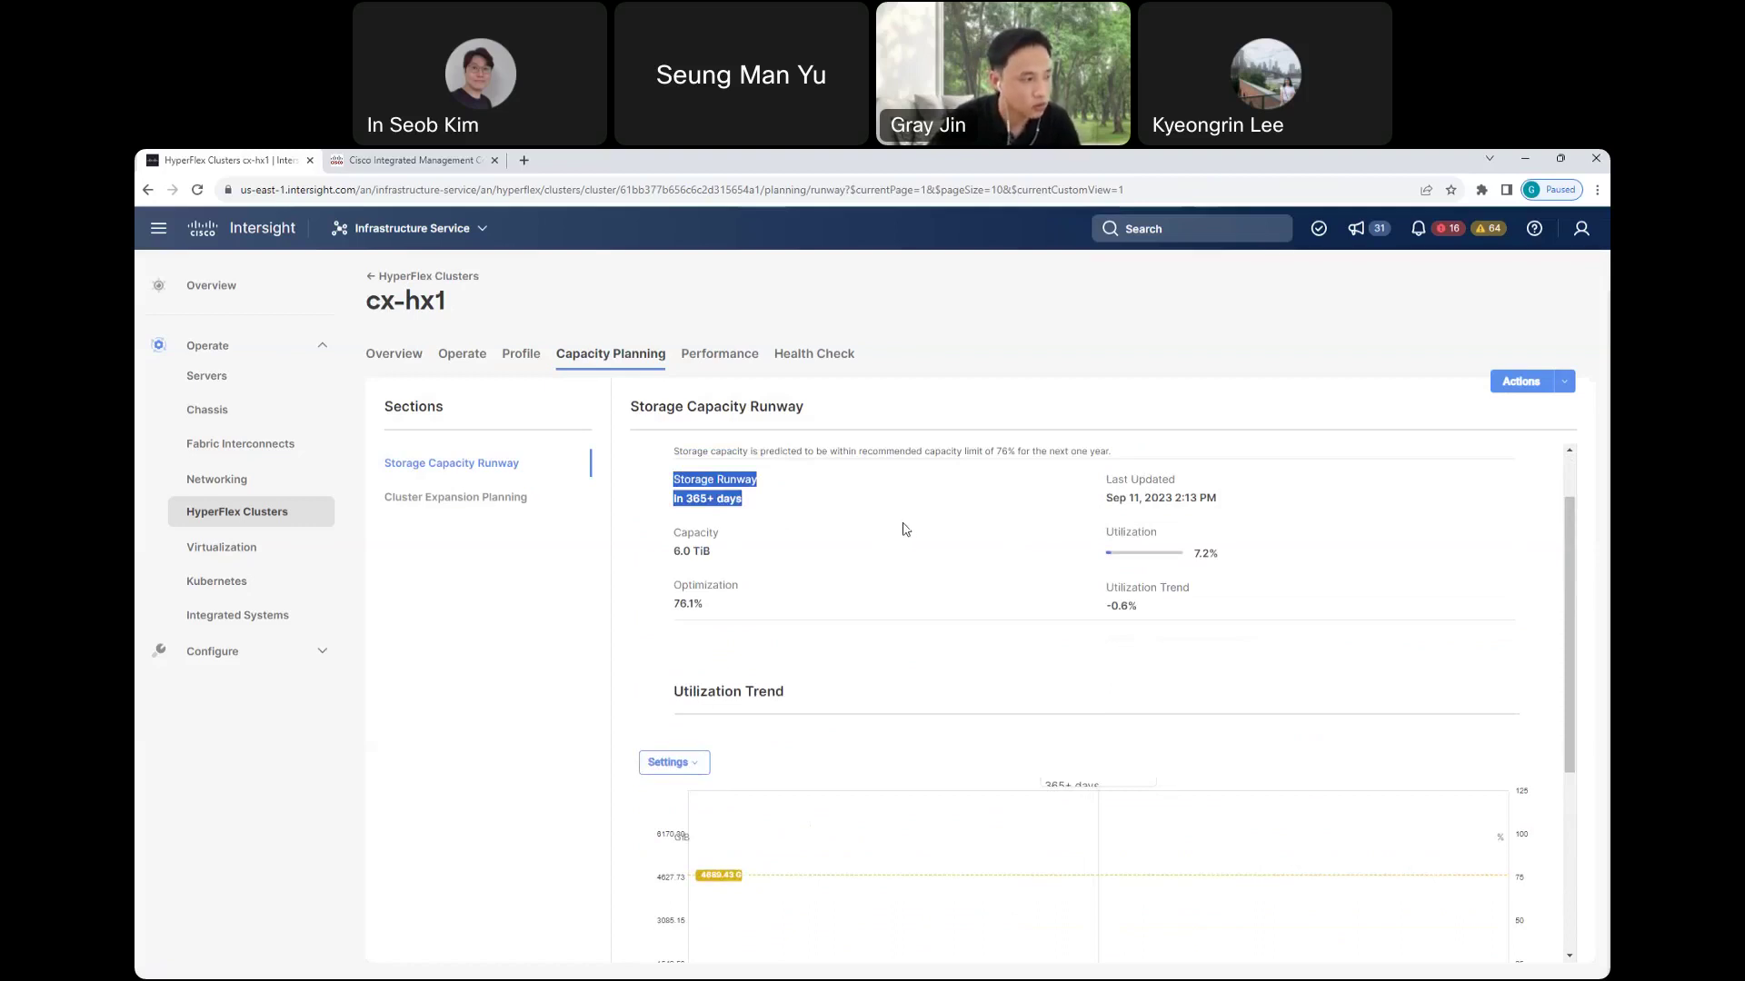
left_click(714, 357)
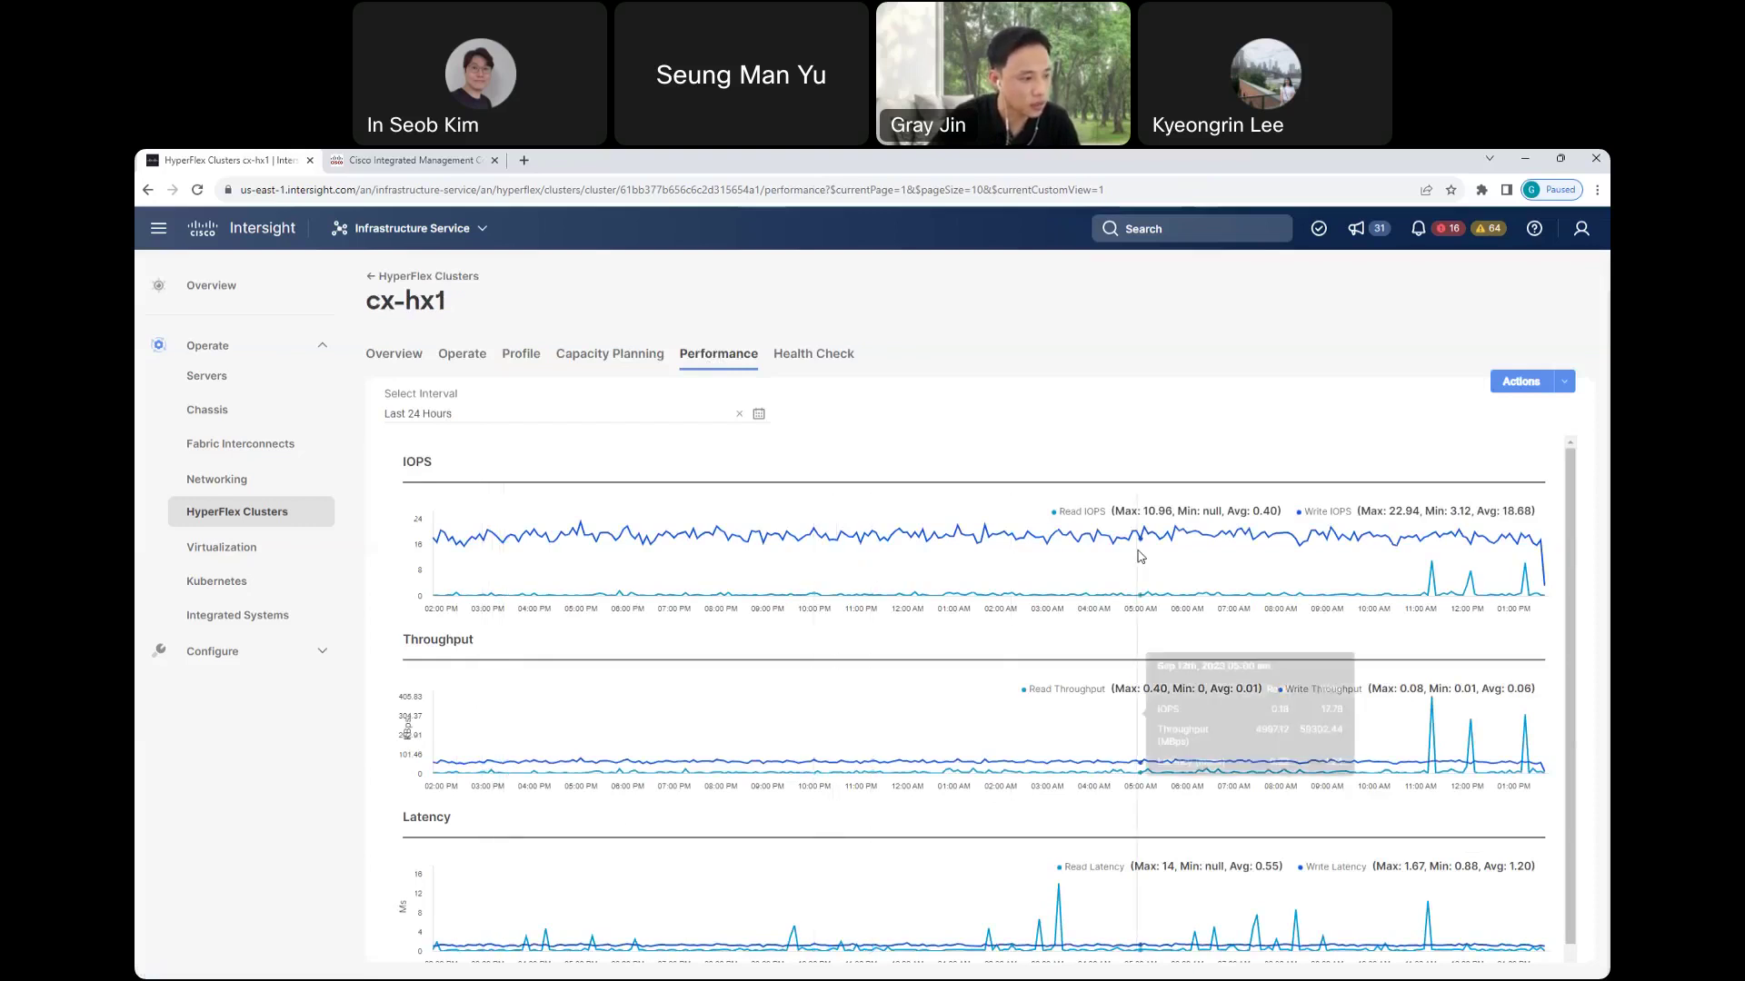
- Move from cx-hx1's Performance charts to its Health Check tab
left_click(798, 356)
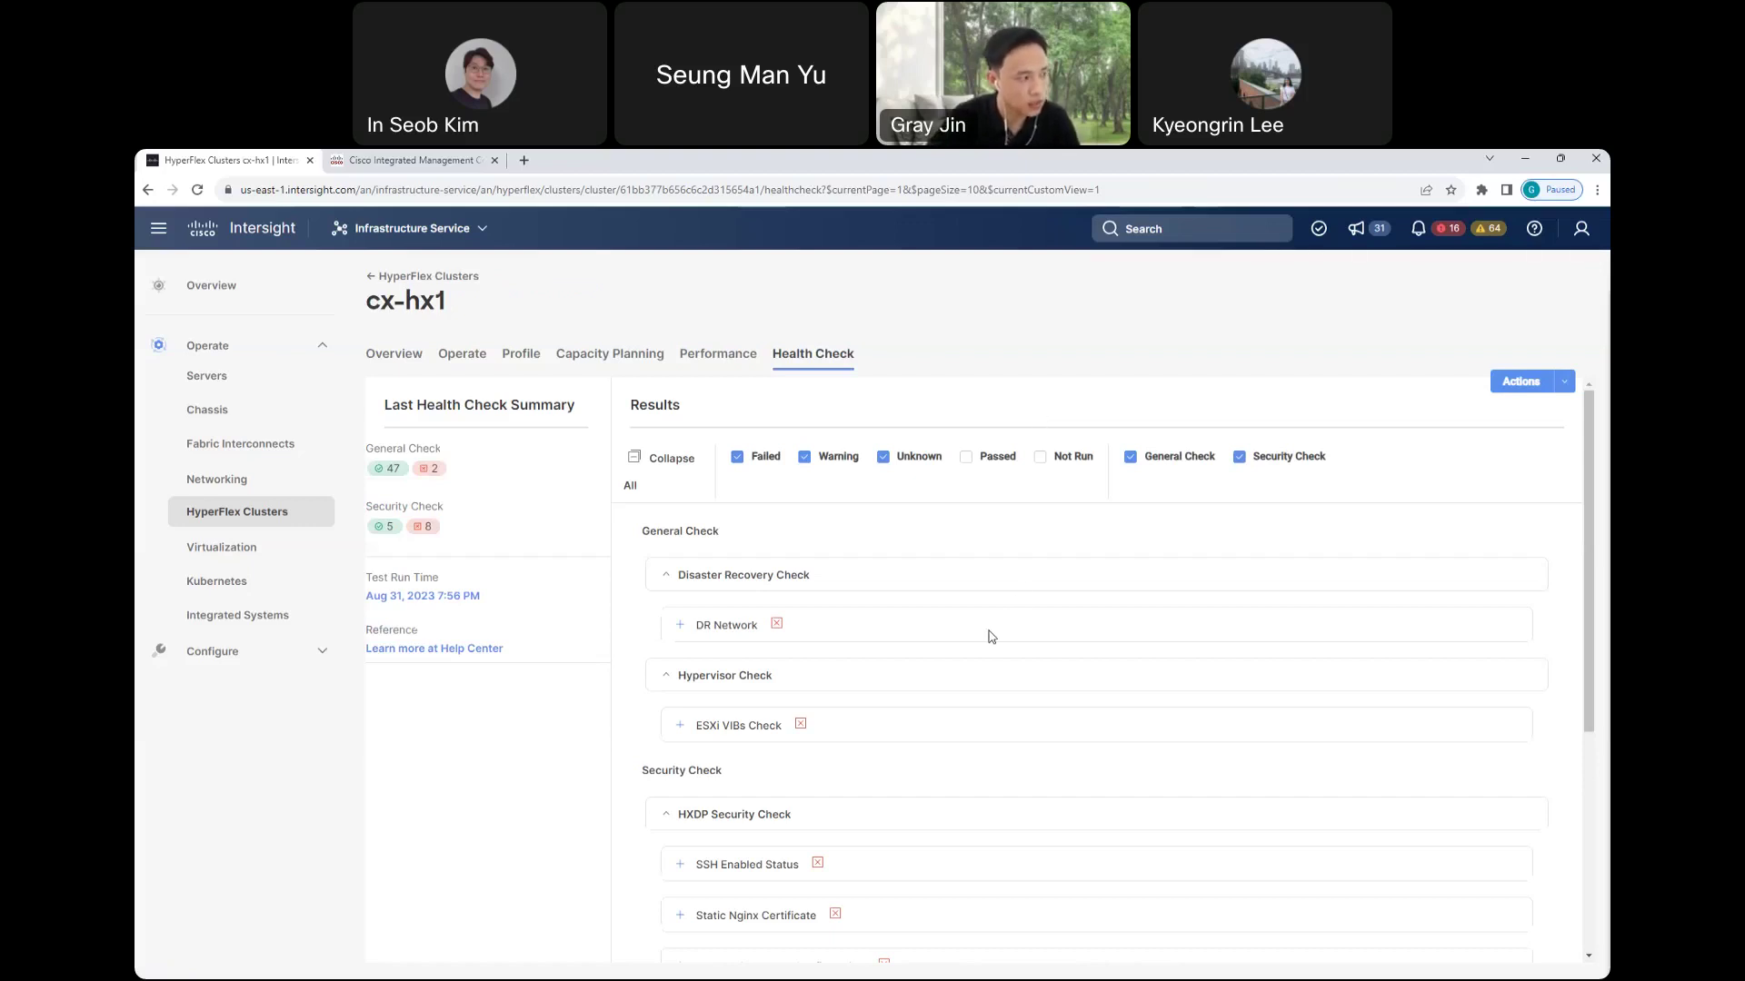
- Review cx-hx1's failed, warning and unknown checks and close the Actions menu unused
scroll(991, 636, "down", 2)
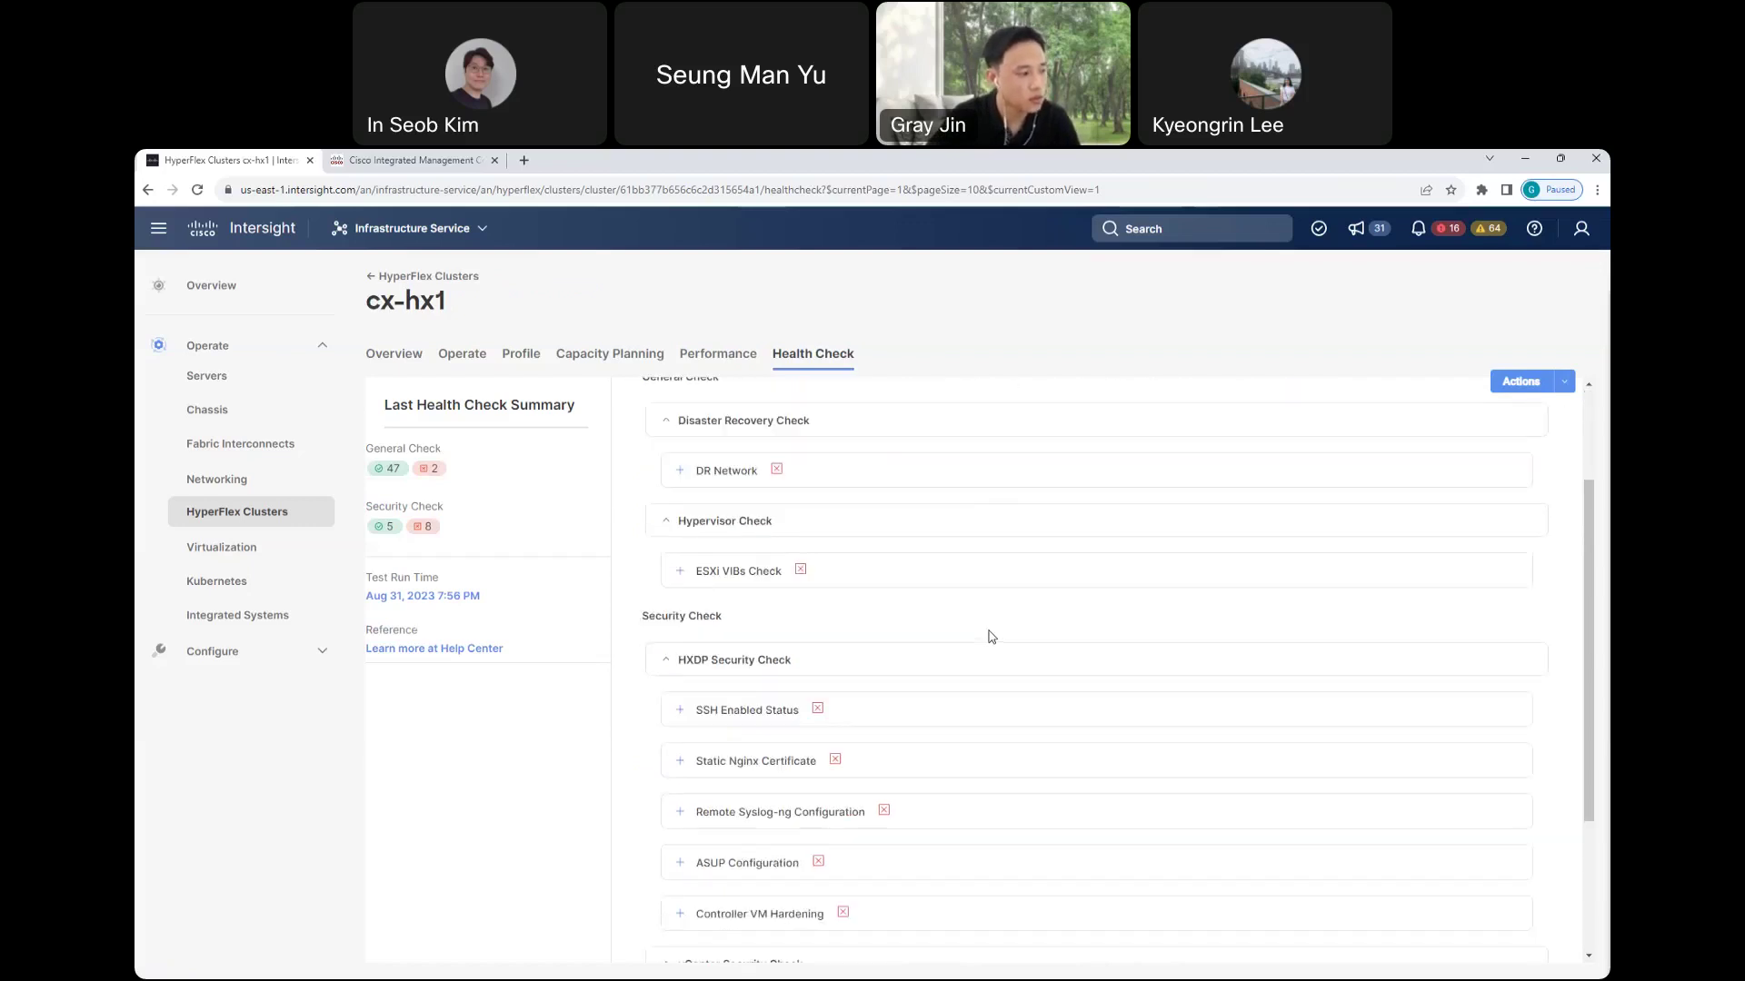
scroll(991, 636, "up", 2)
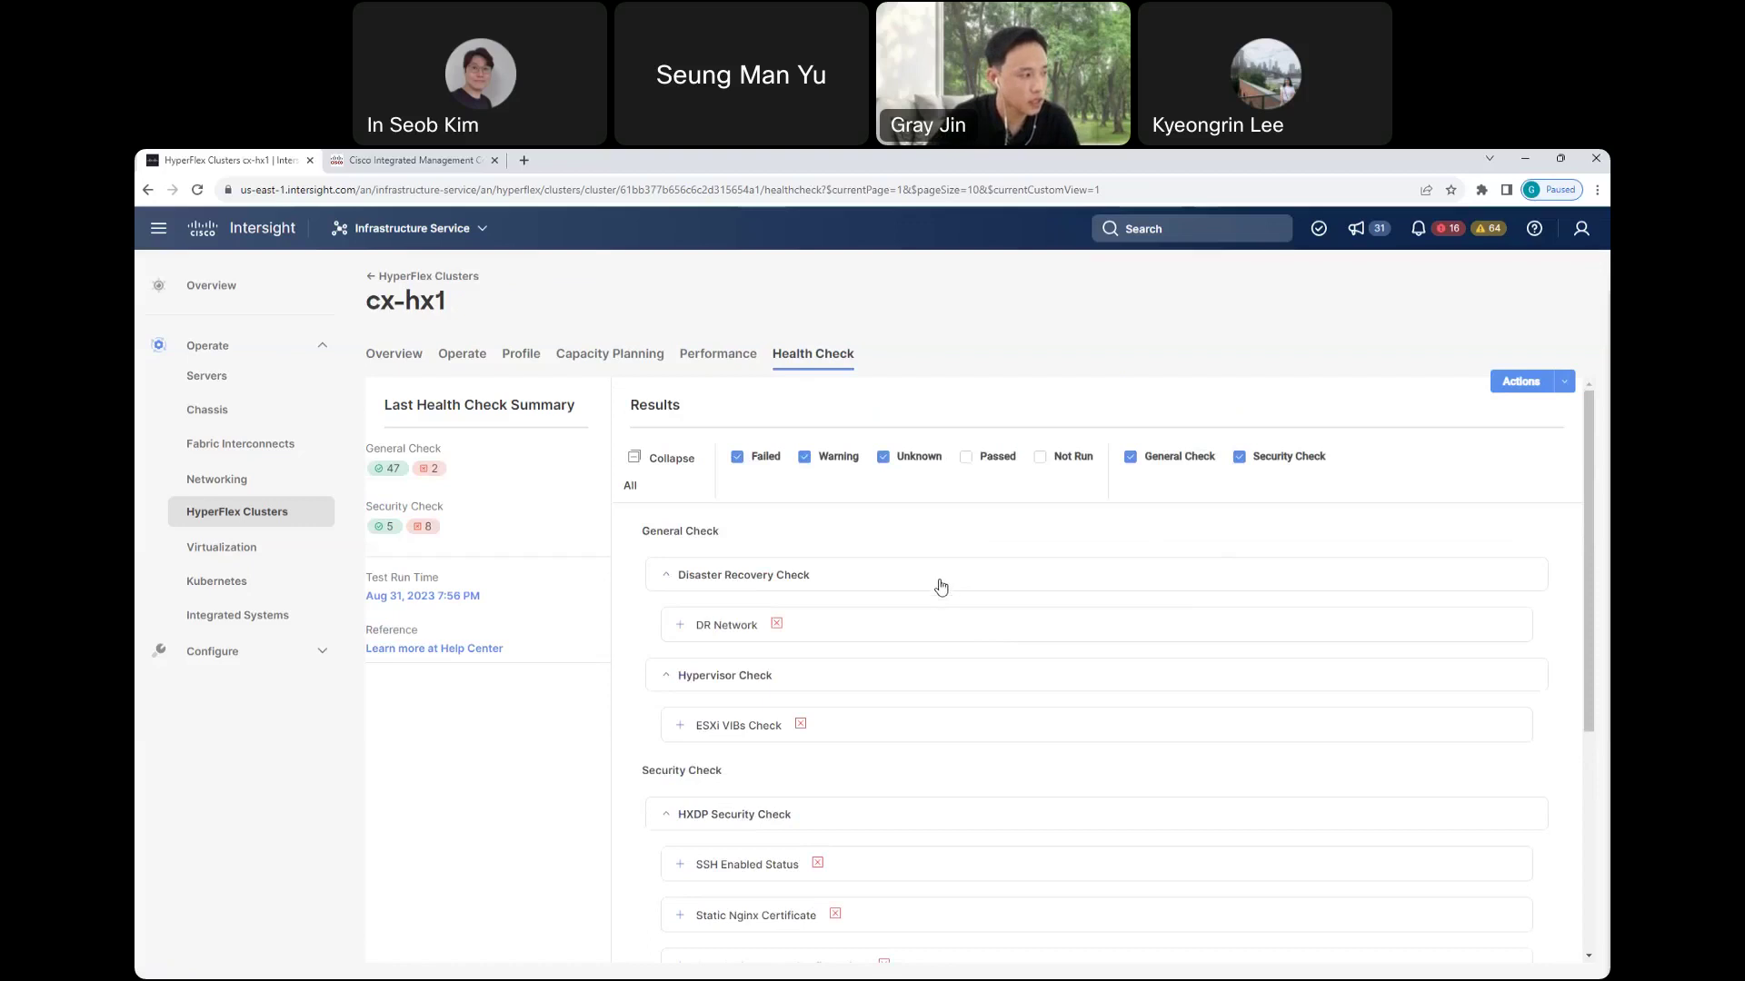
left_click(1564, 383)
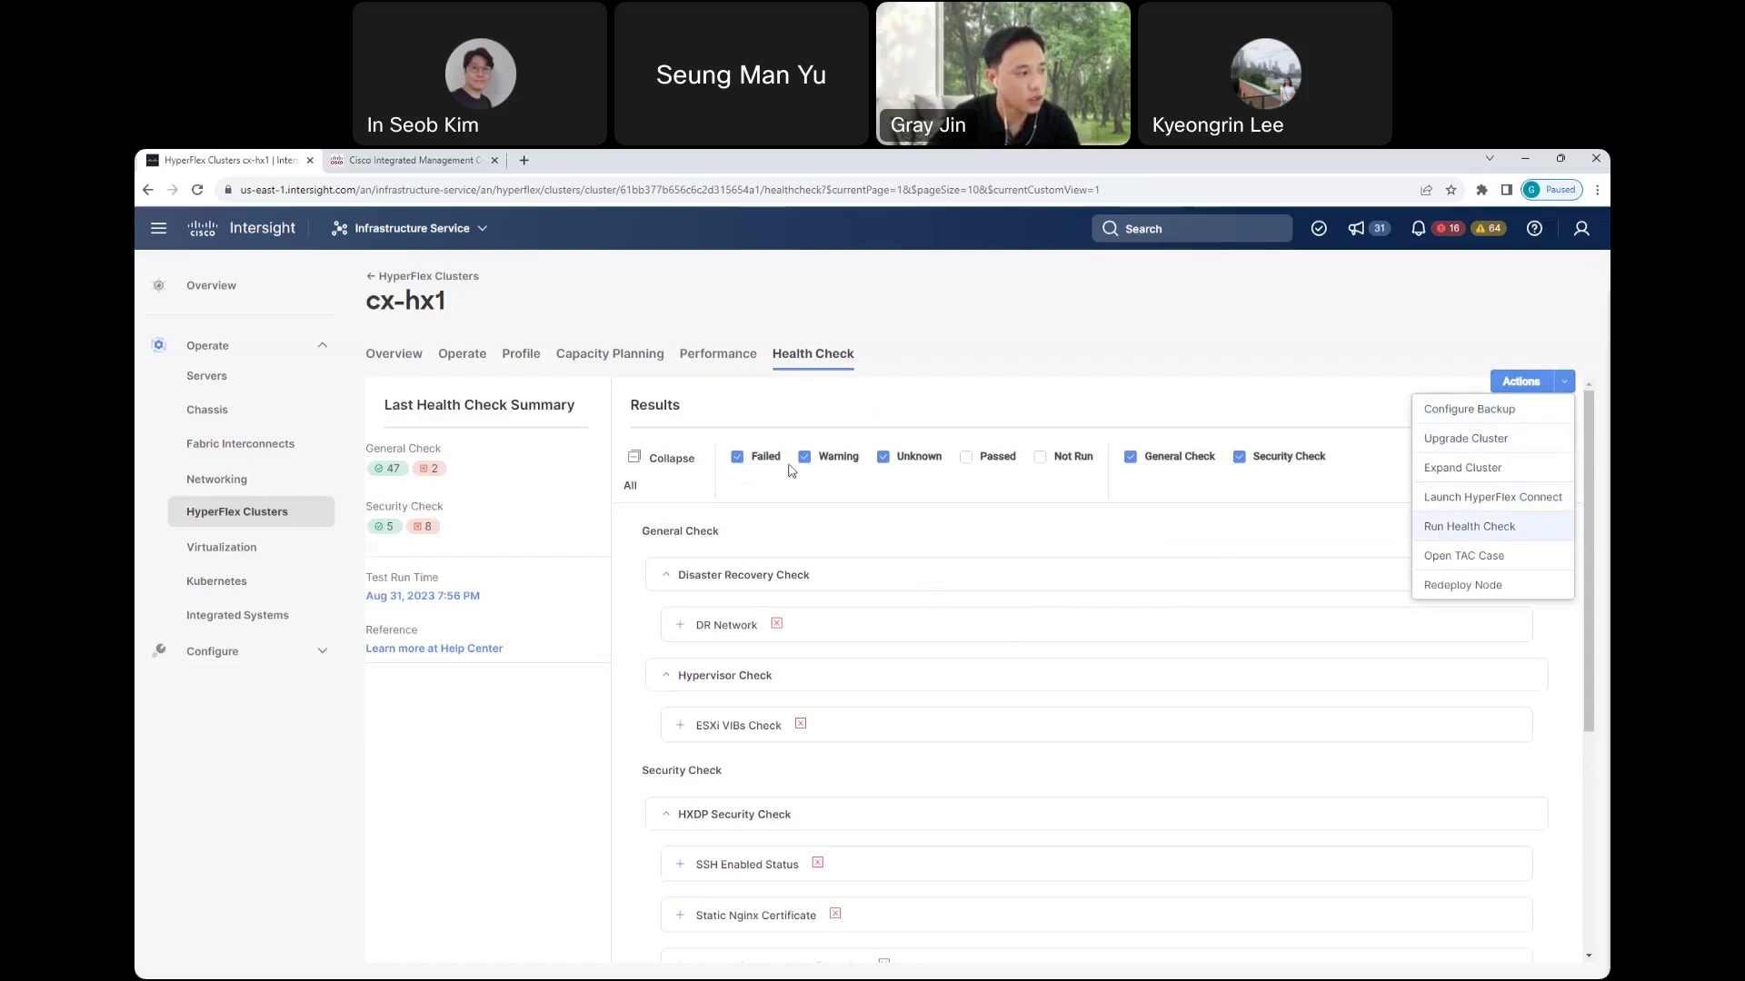
scroll(714, 564, "down", 1)
scroll(800, 564, "up", 1)
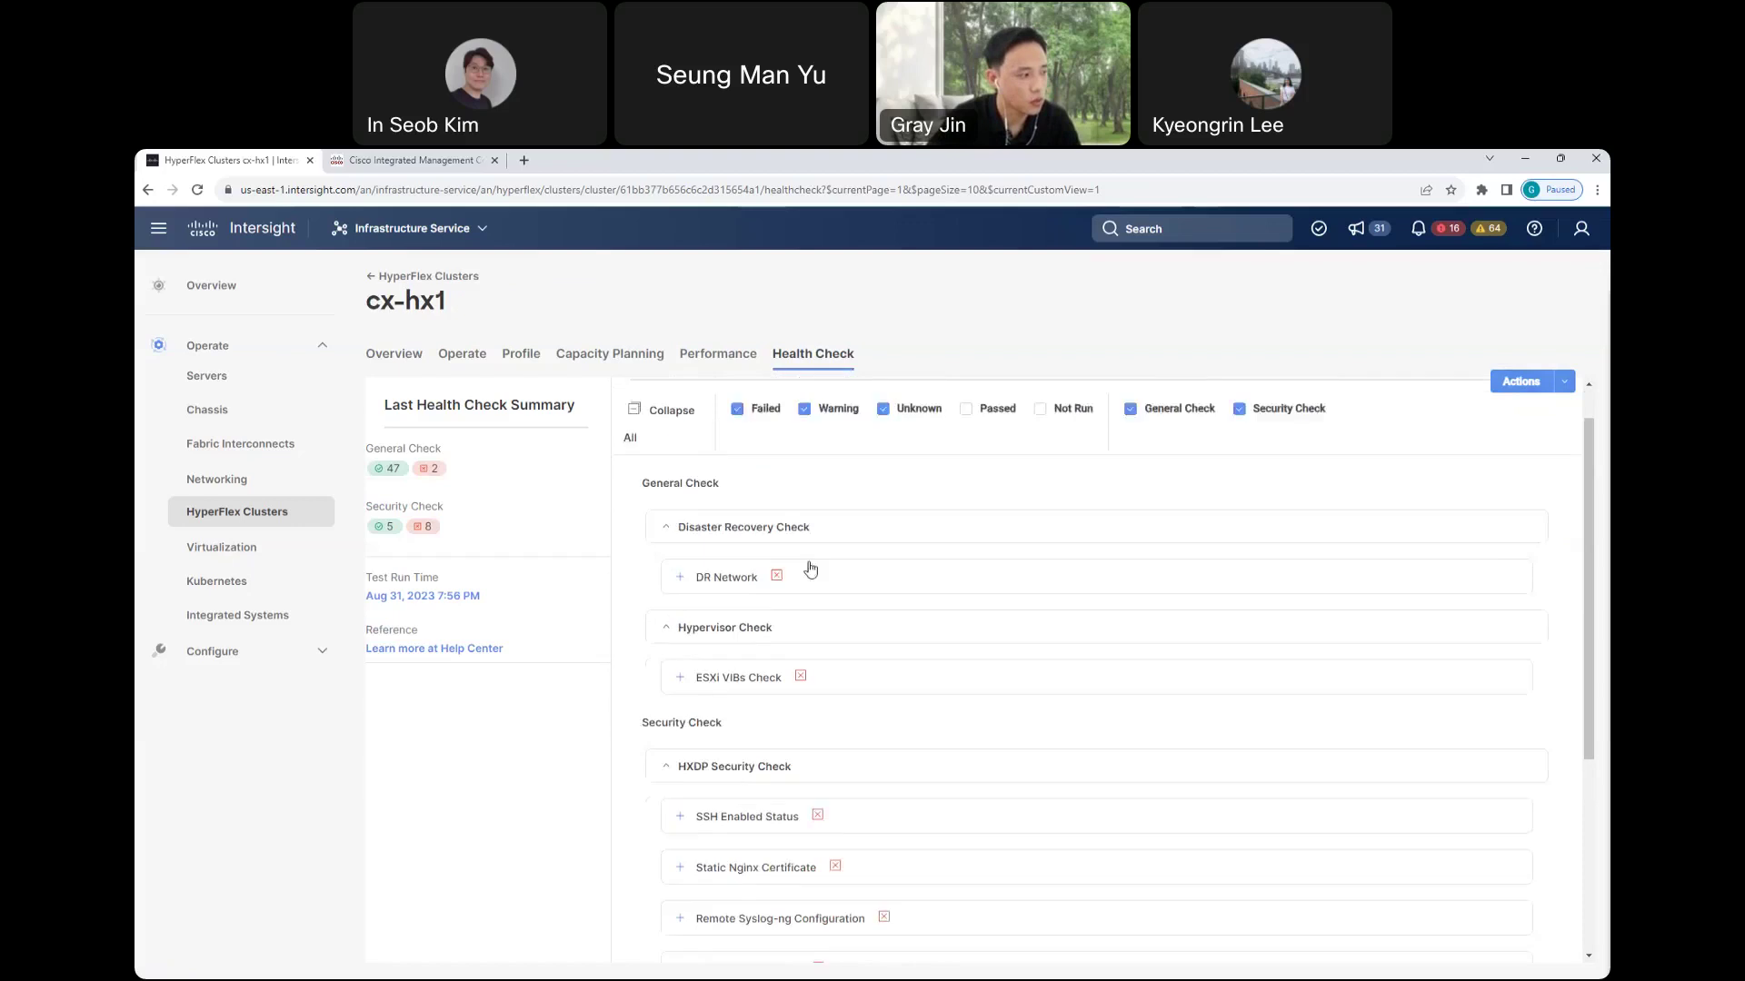
left_click(1562, 389)
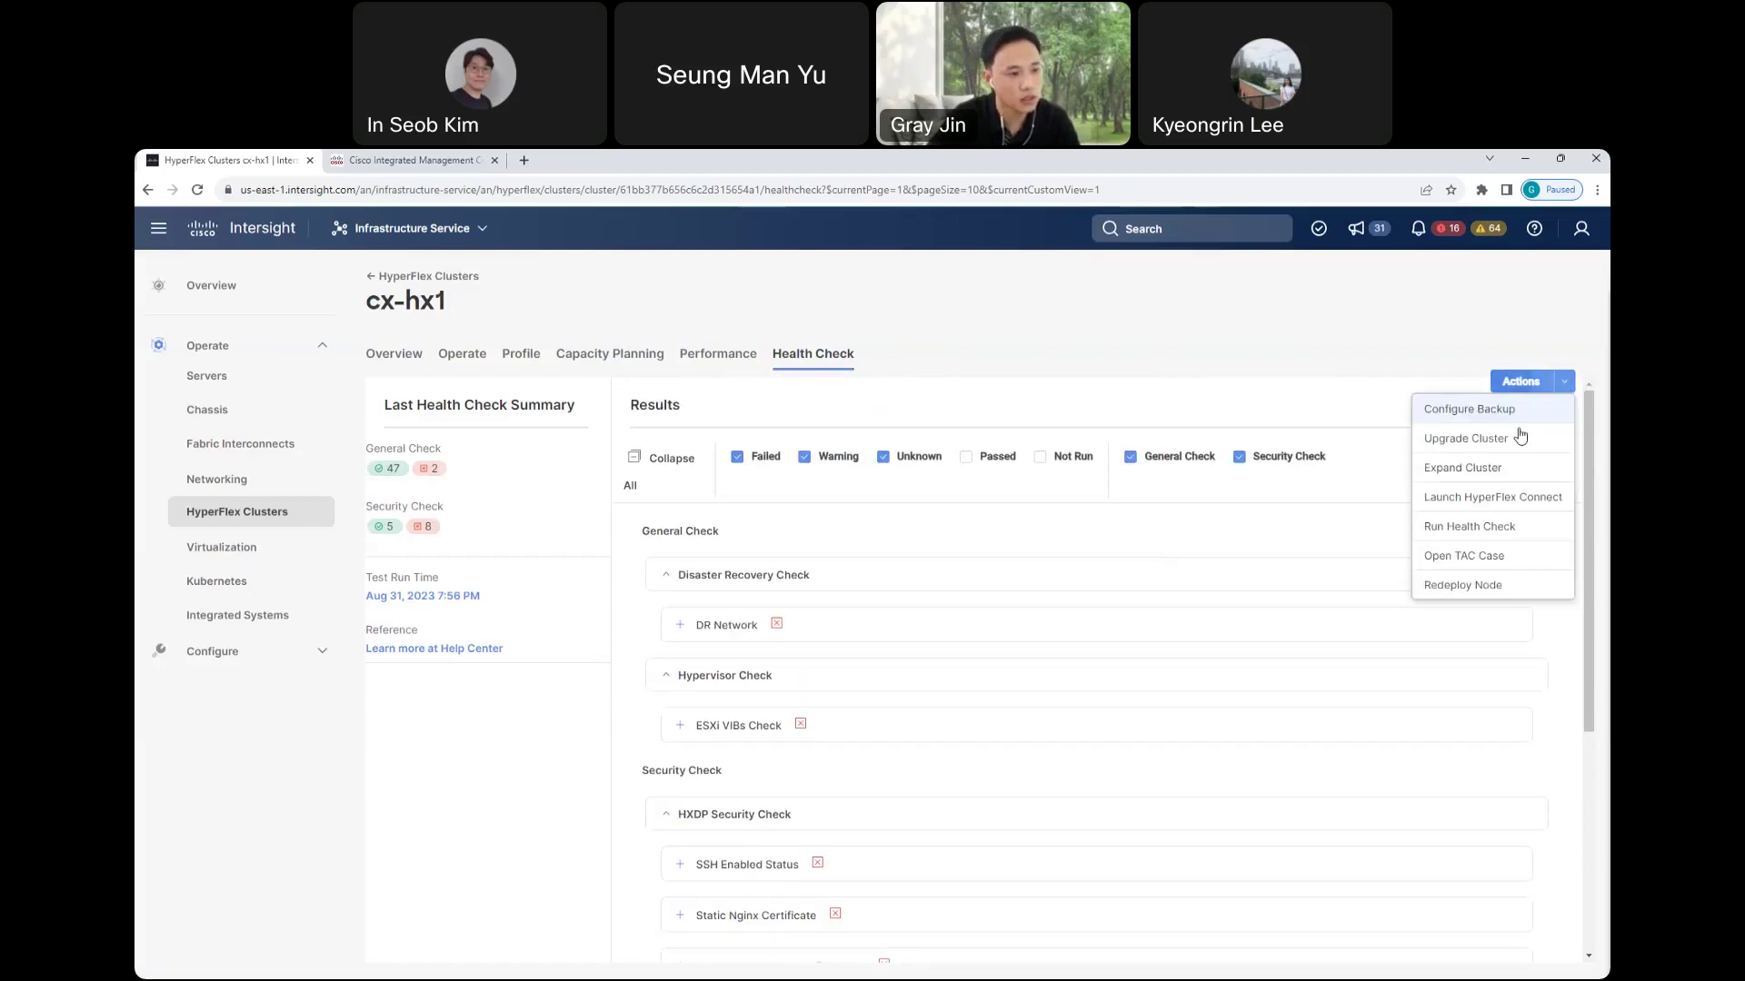
left_click(1105, 330)
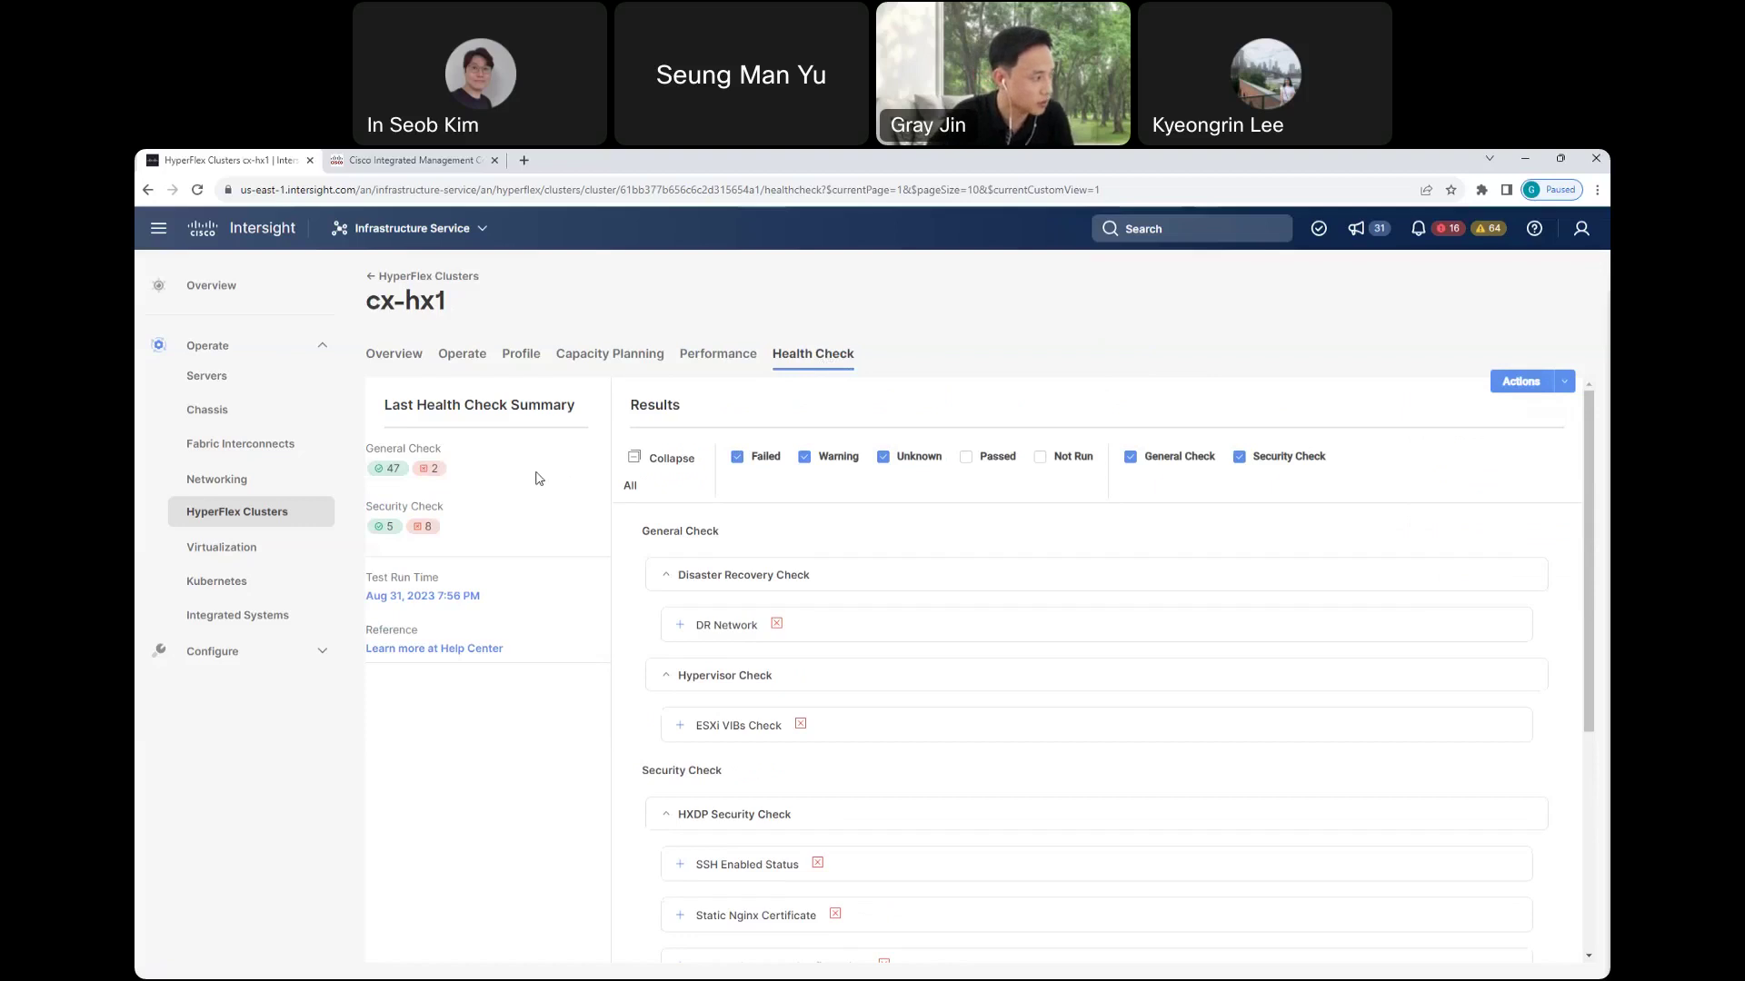
- Browse the virtual machine inventory, then switch to System > Settings Account Details
left_click(220, 556)
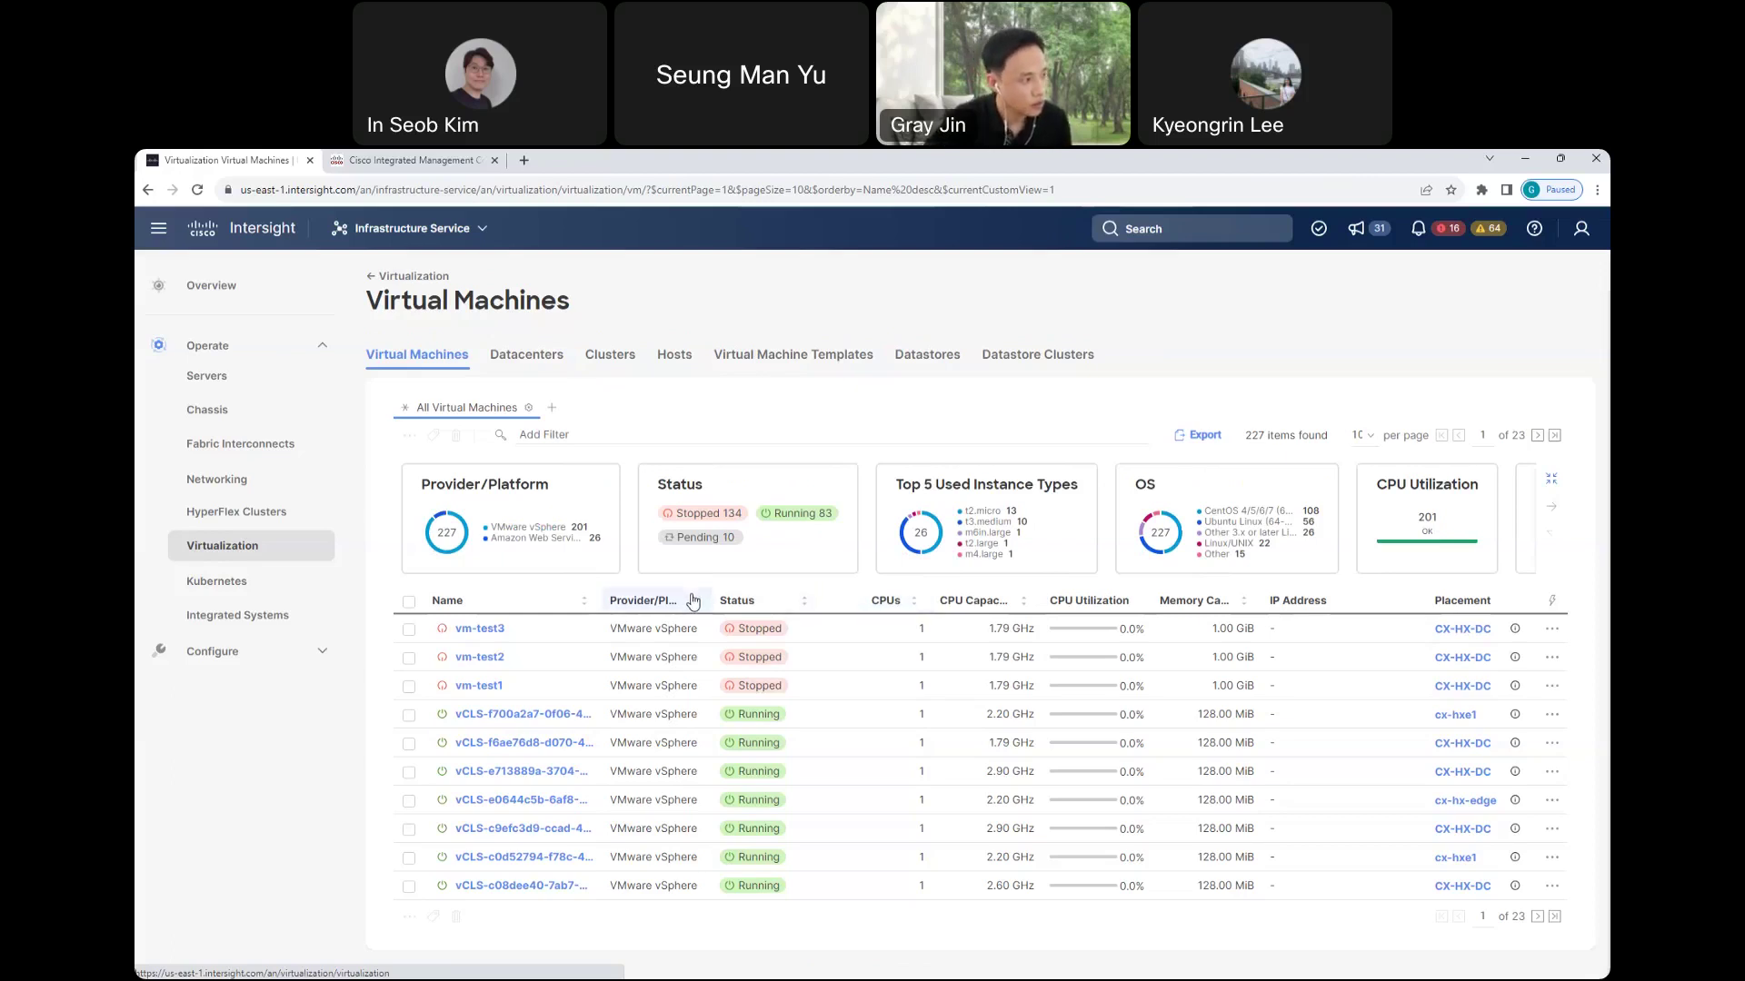
left_click(406, 228)
left_click(411, 580)
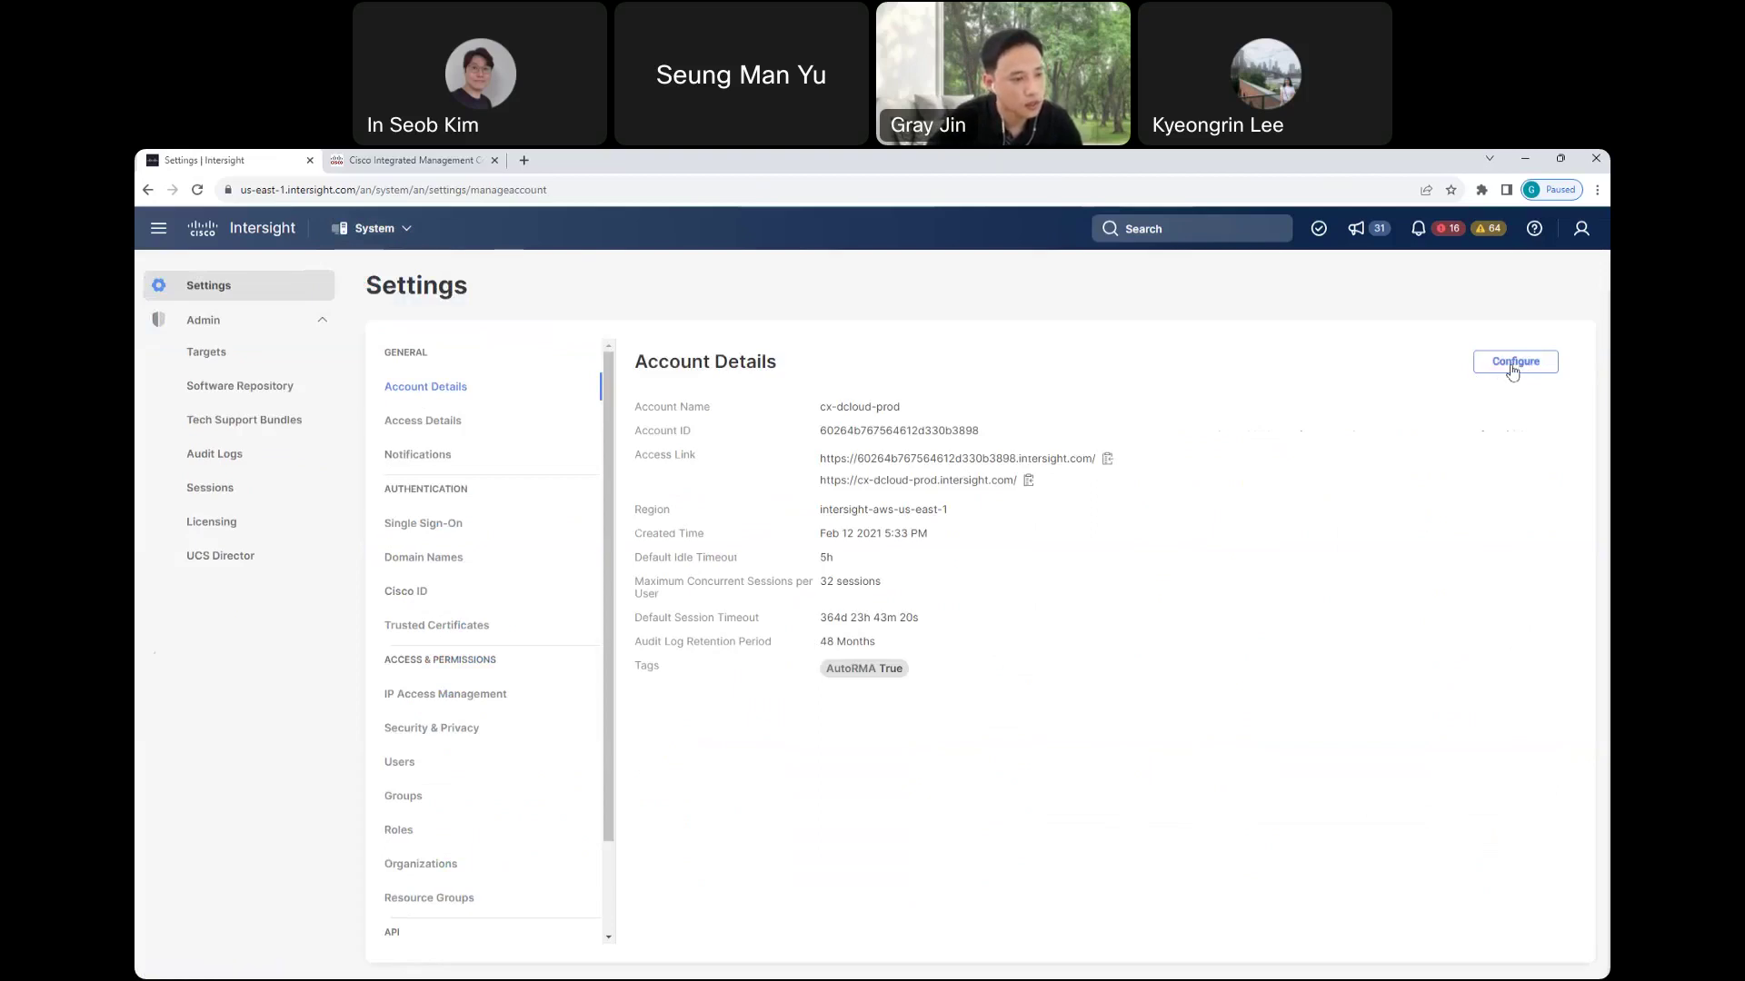
left_click(1513, 367)
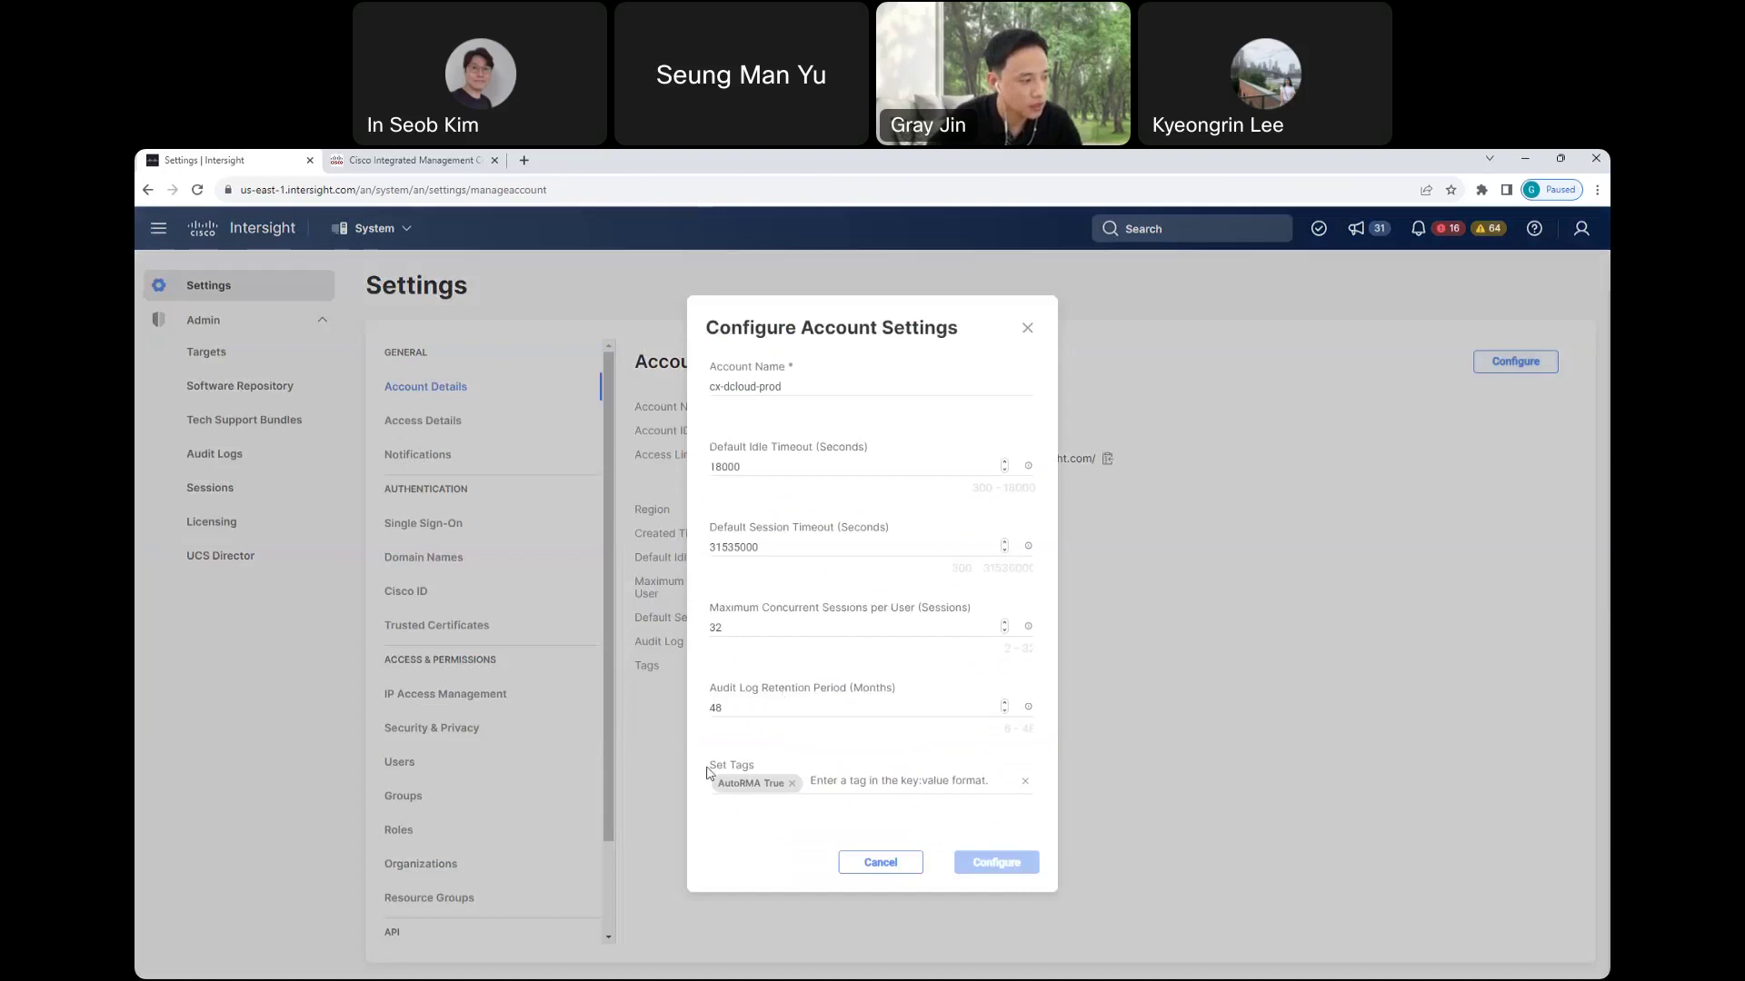
left_click_drag(709, 769, 755, 774)
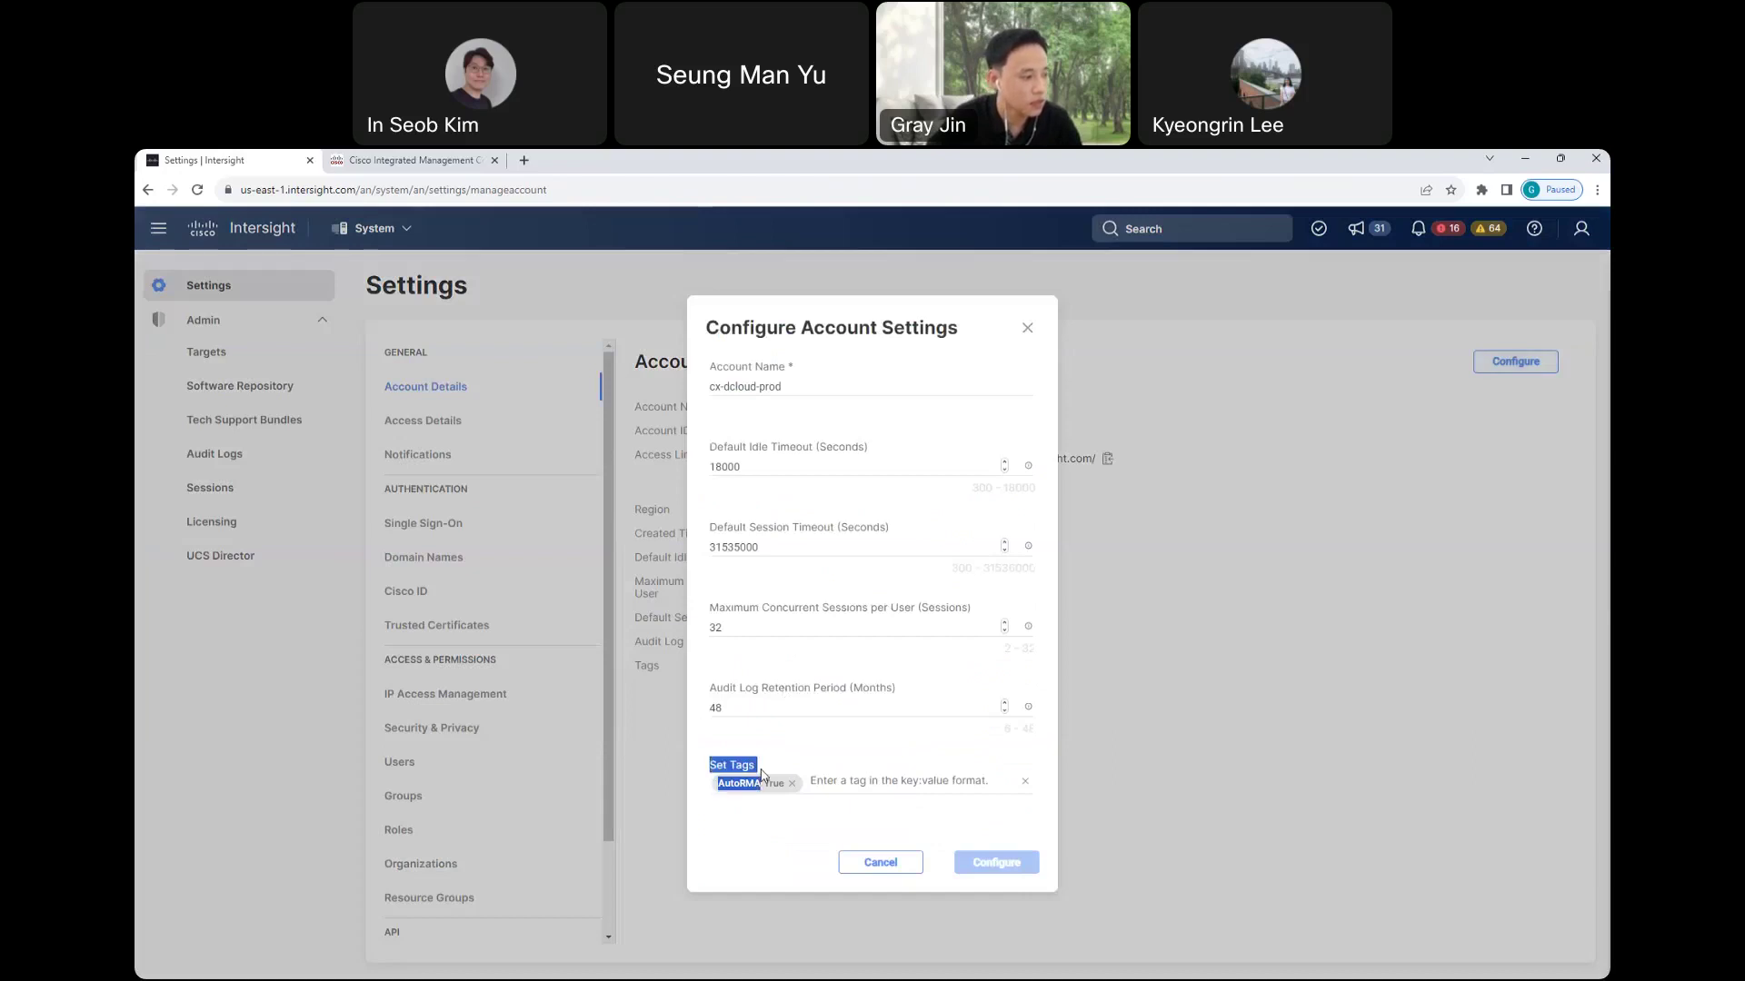
left_click(754, 773)
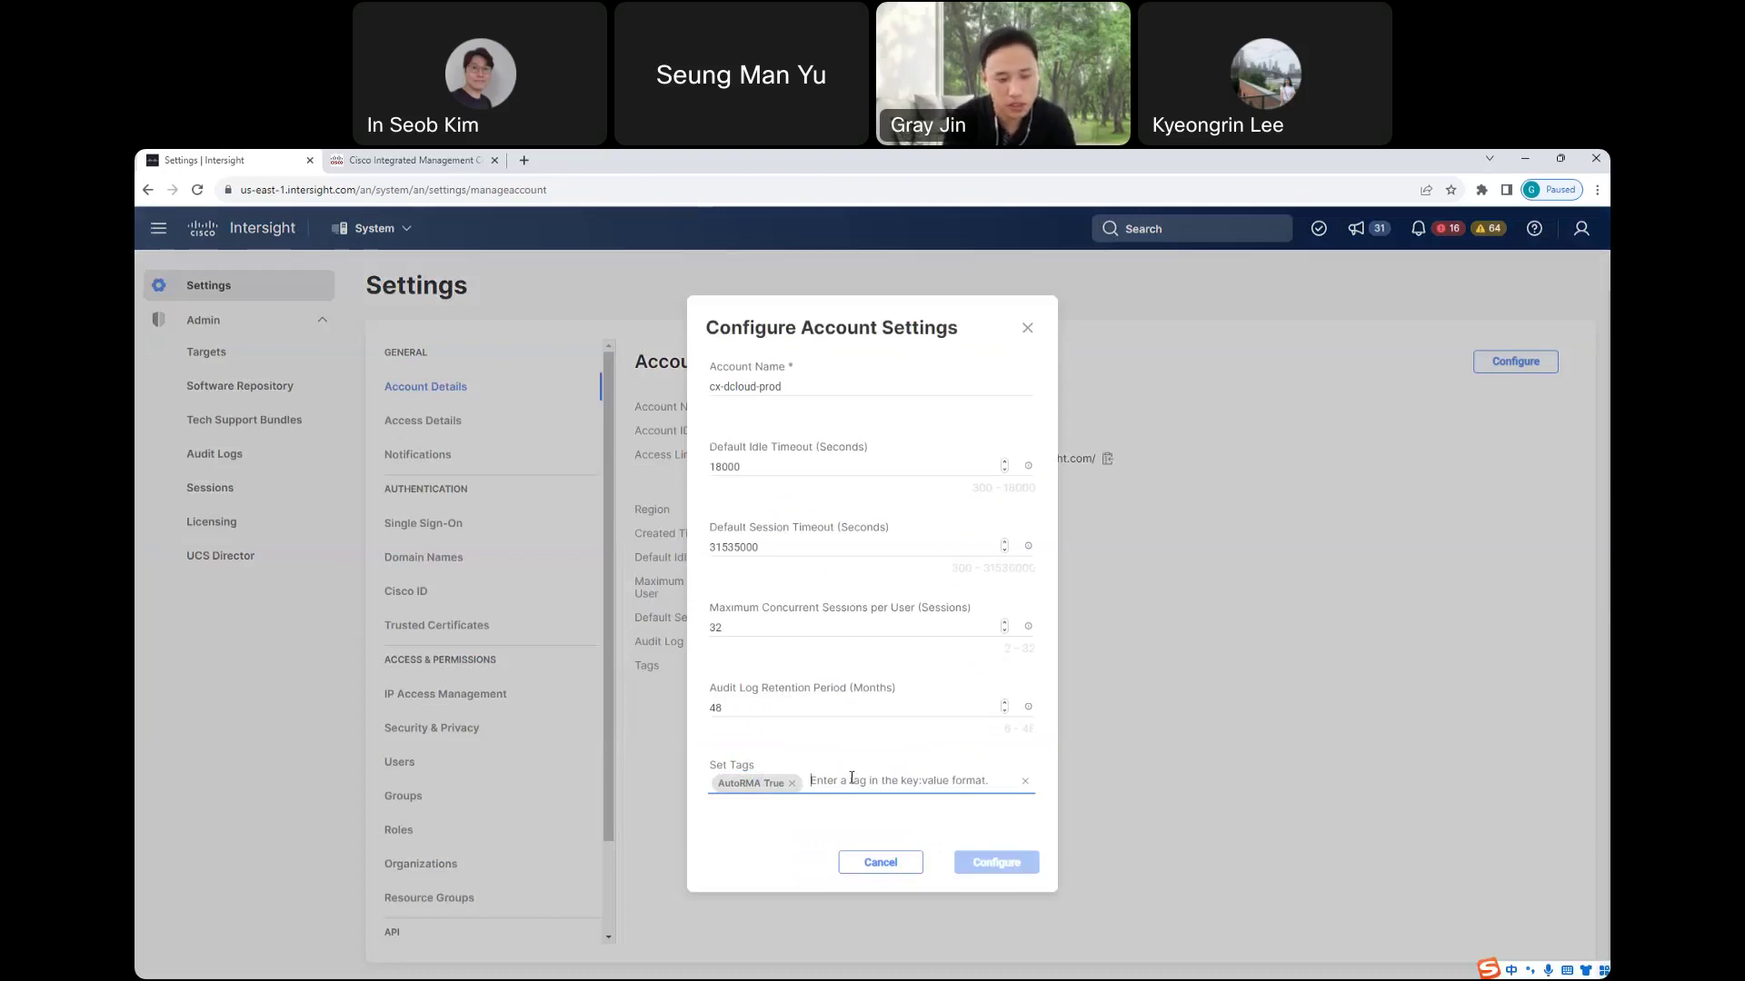
type("AutoR")
key("shift")
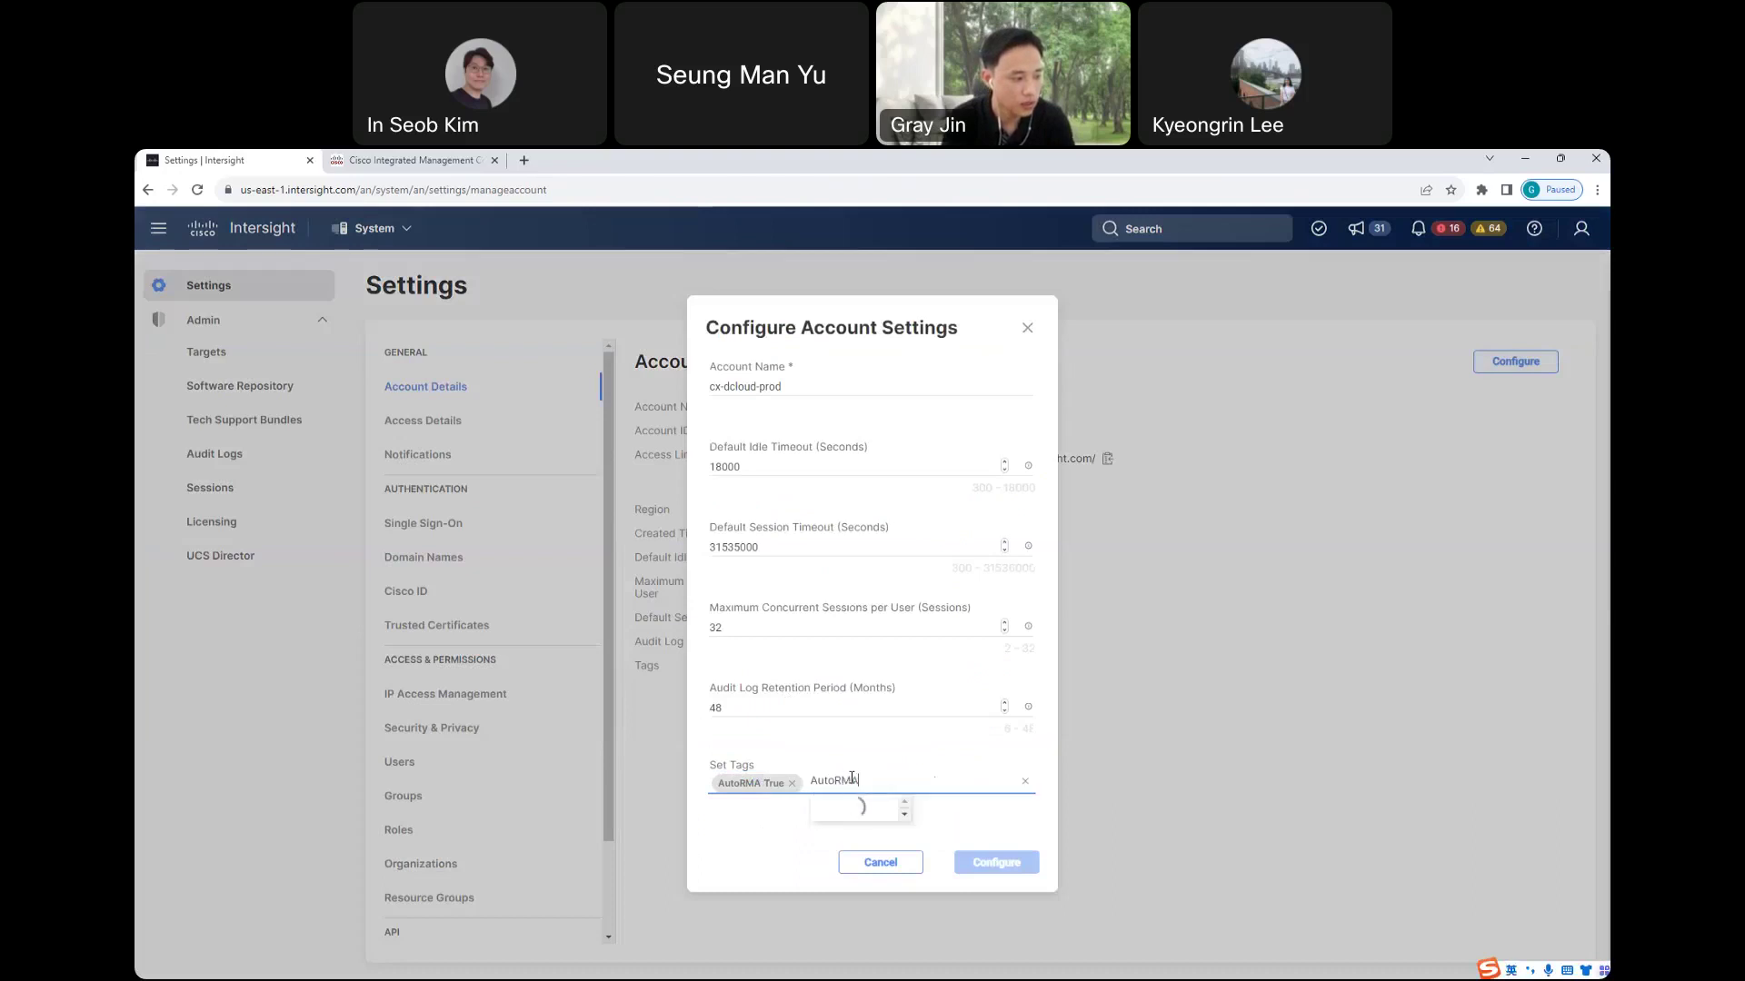
type("MAEma")
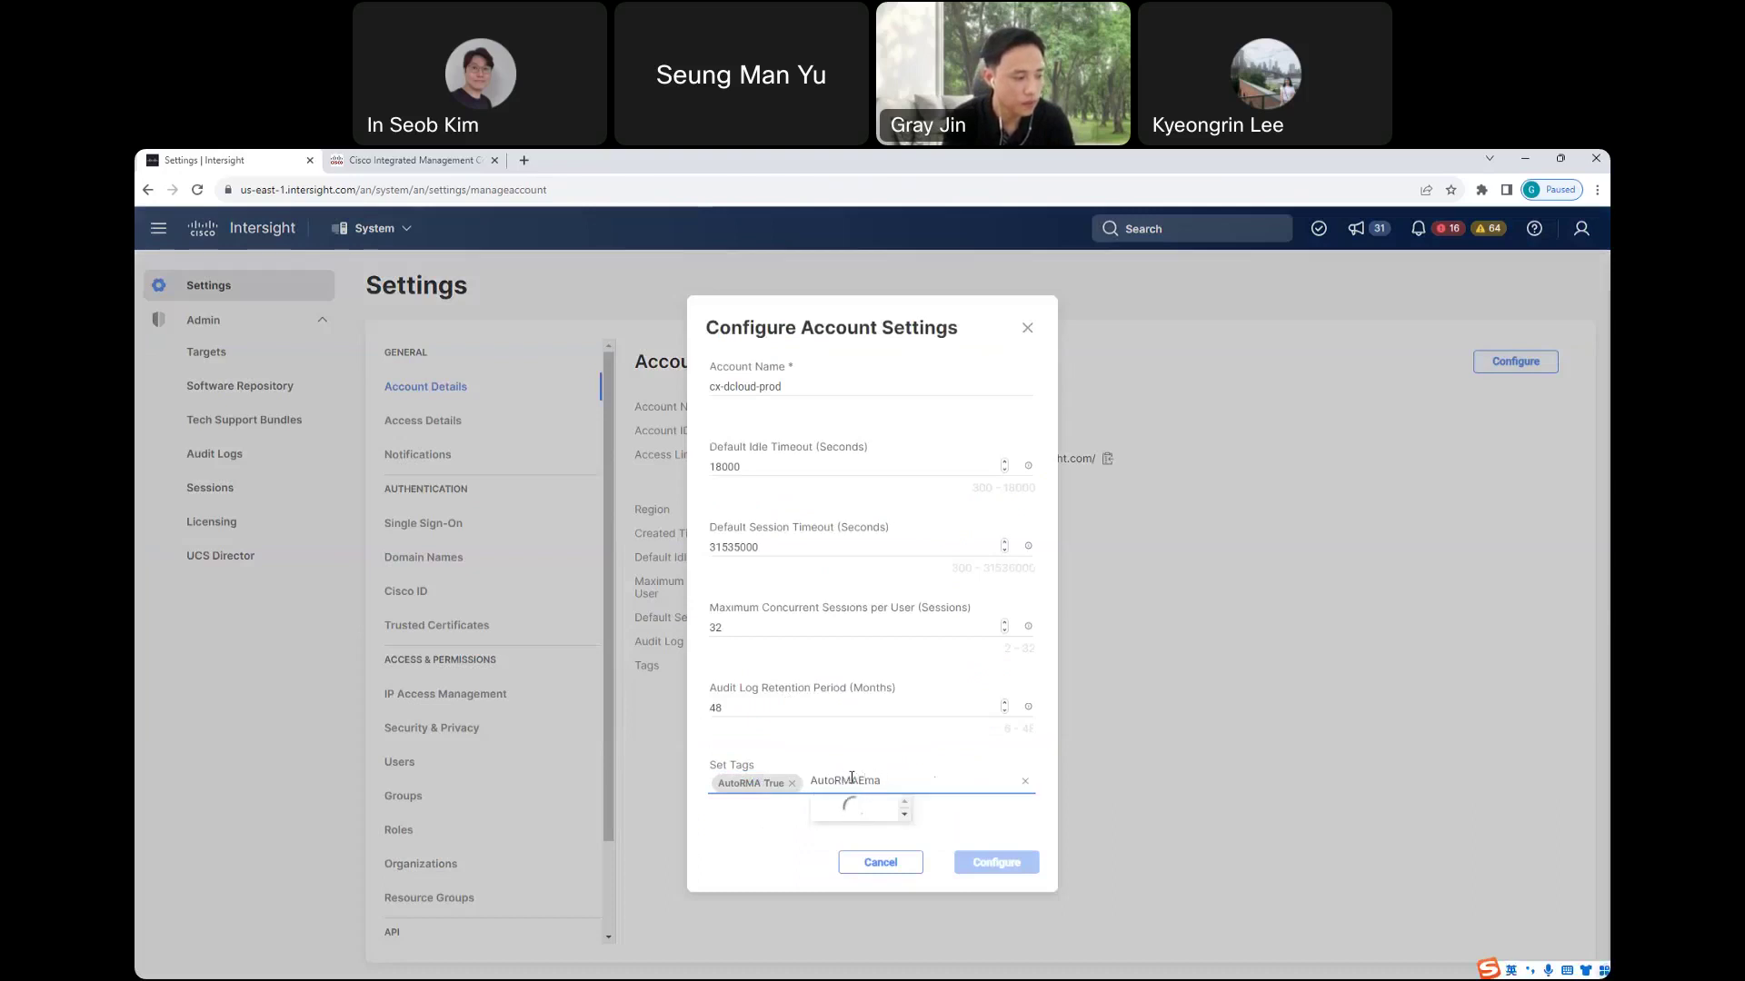
type("il: ")
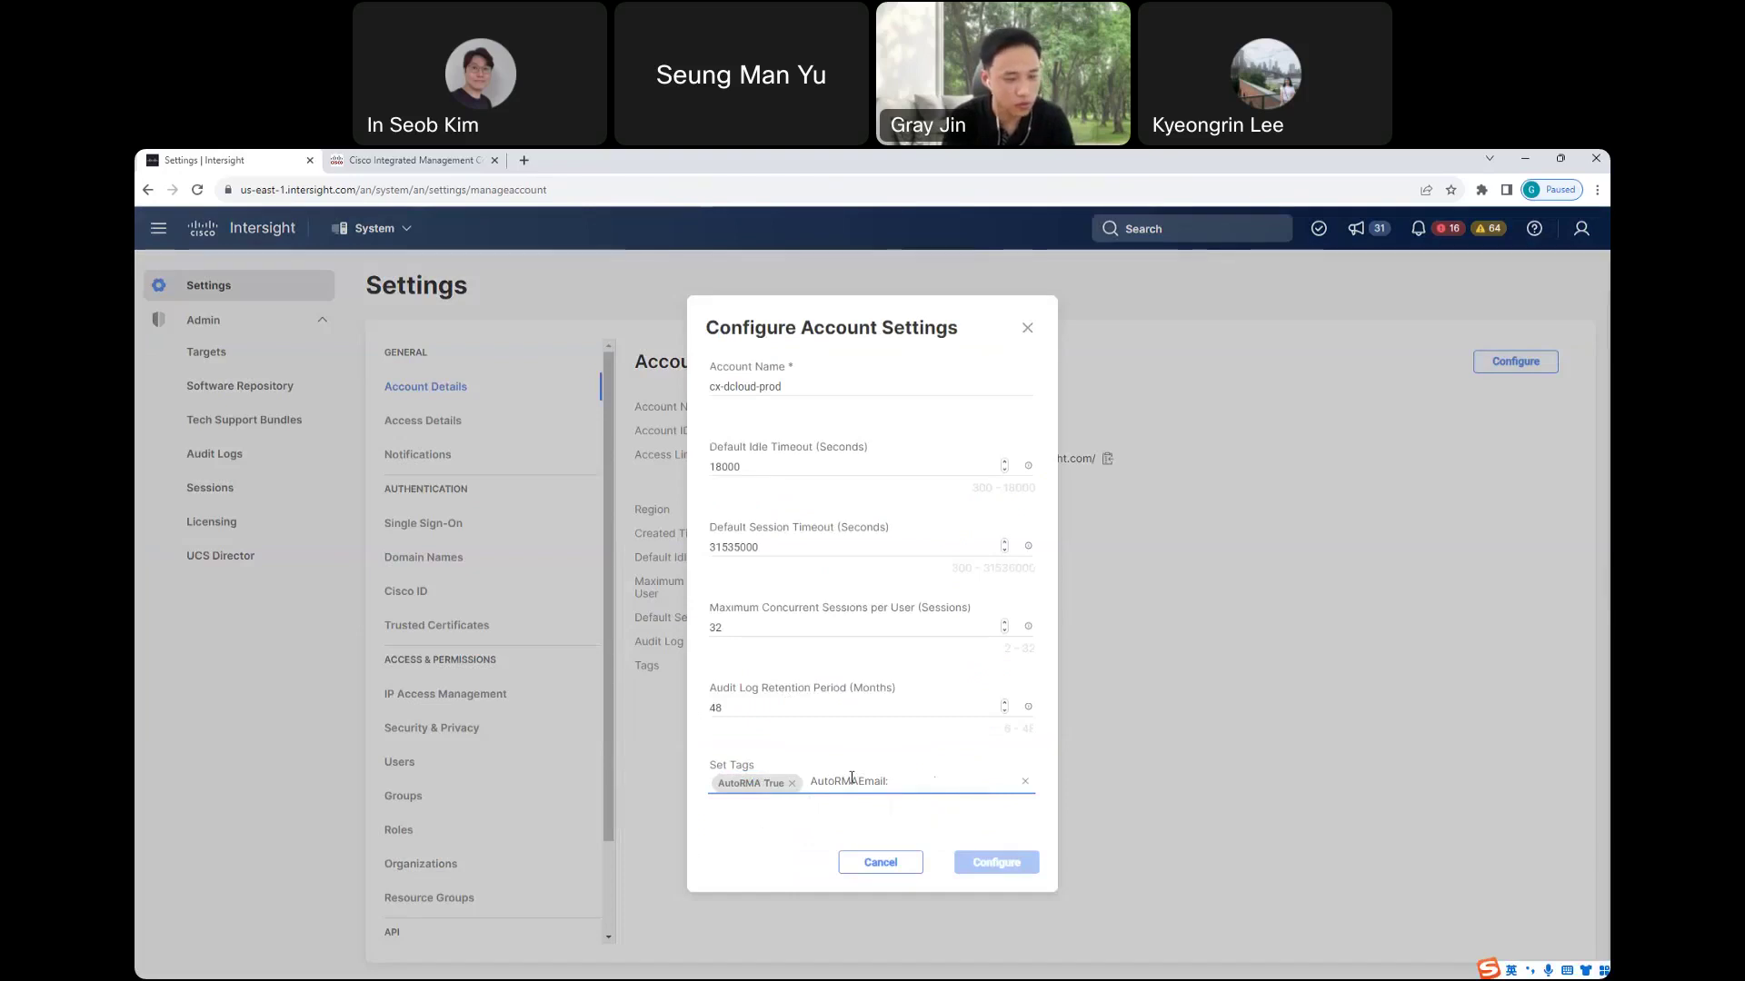
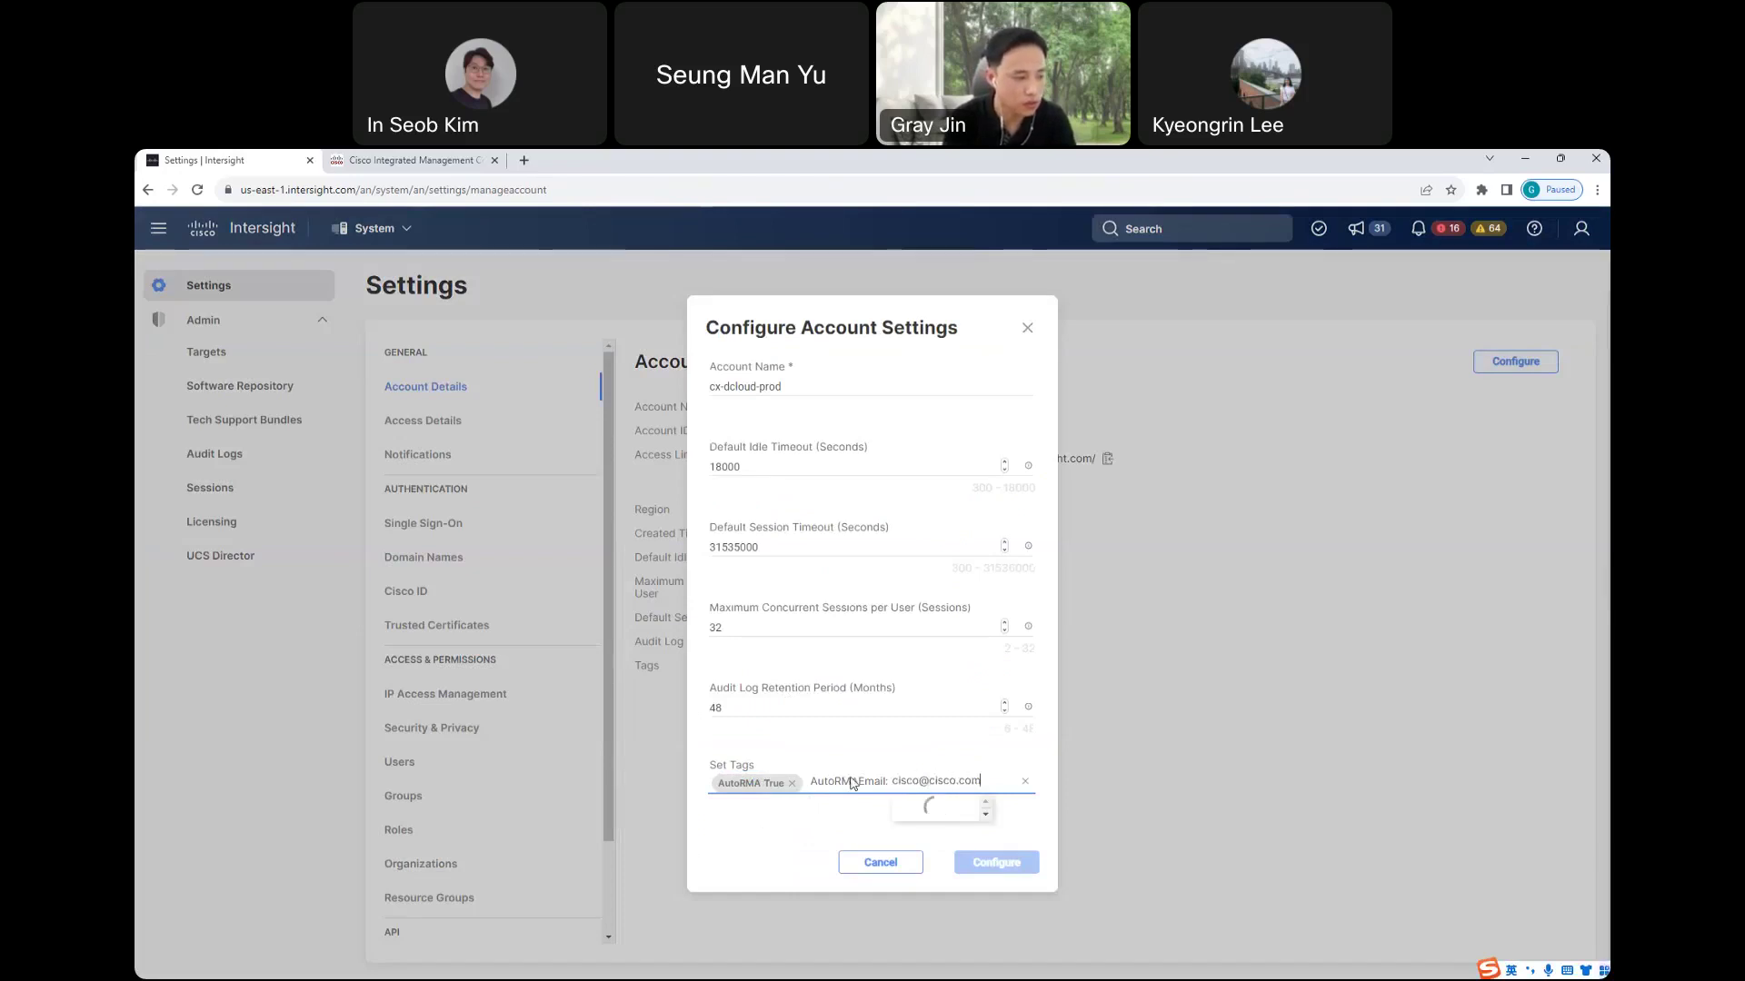
key("Return")
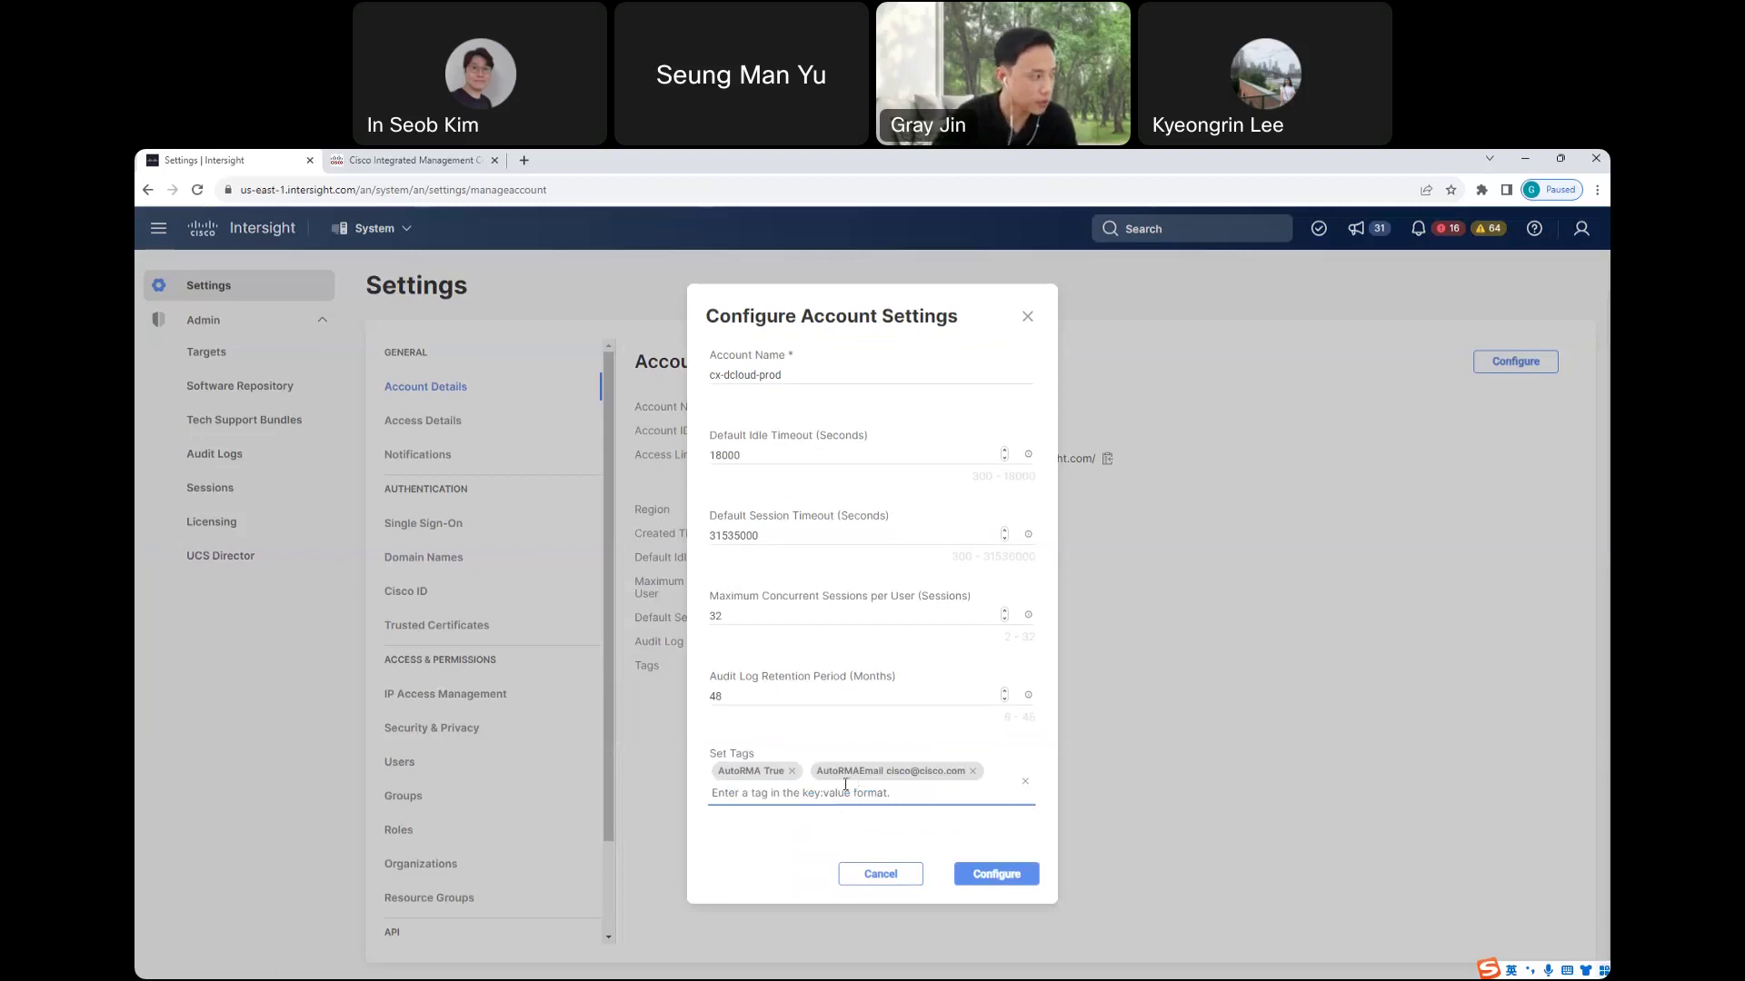
key("BackSpace")
left_click(881, 864)
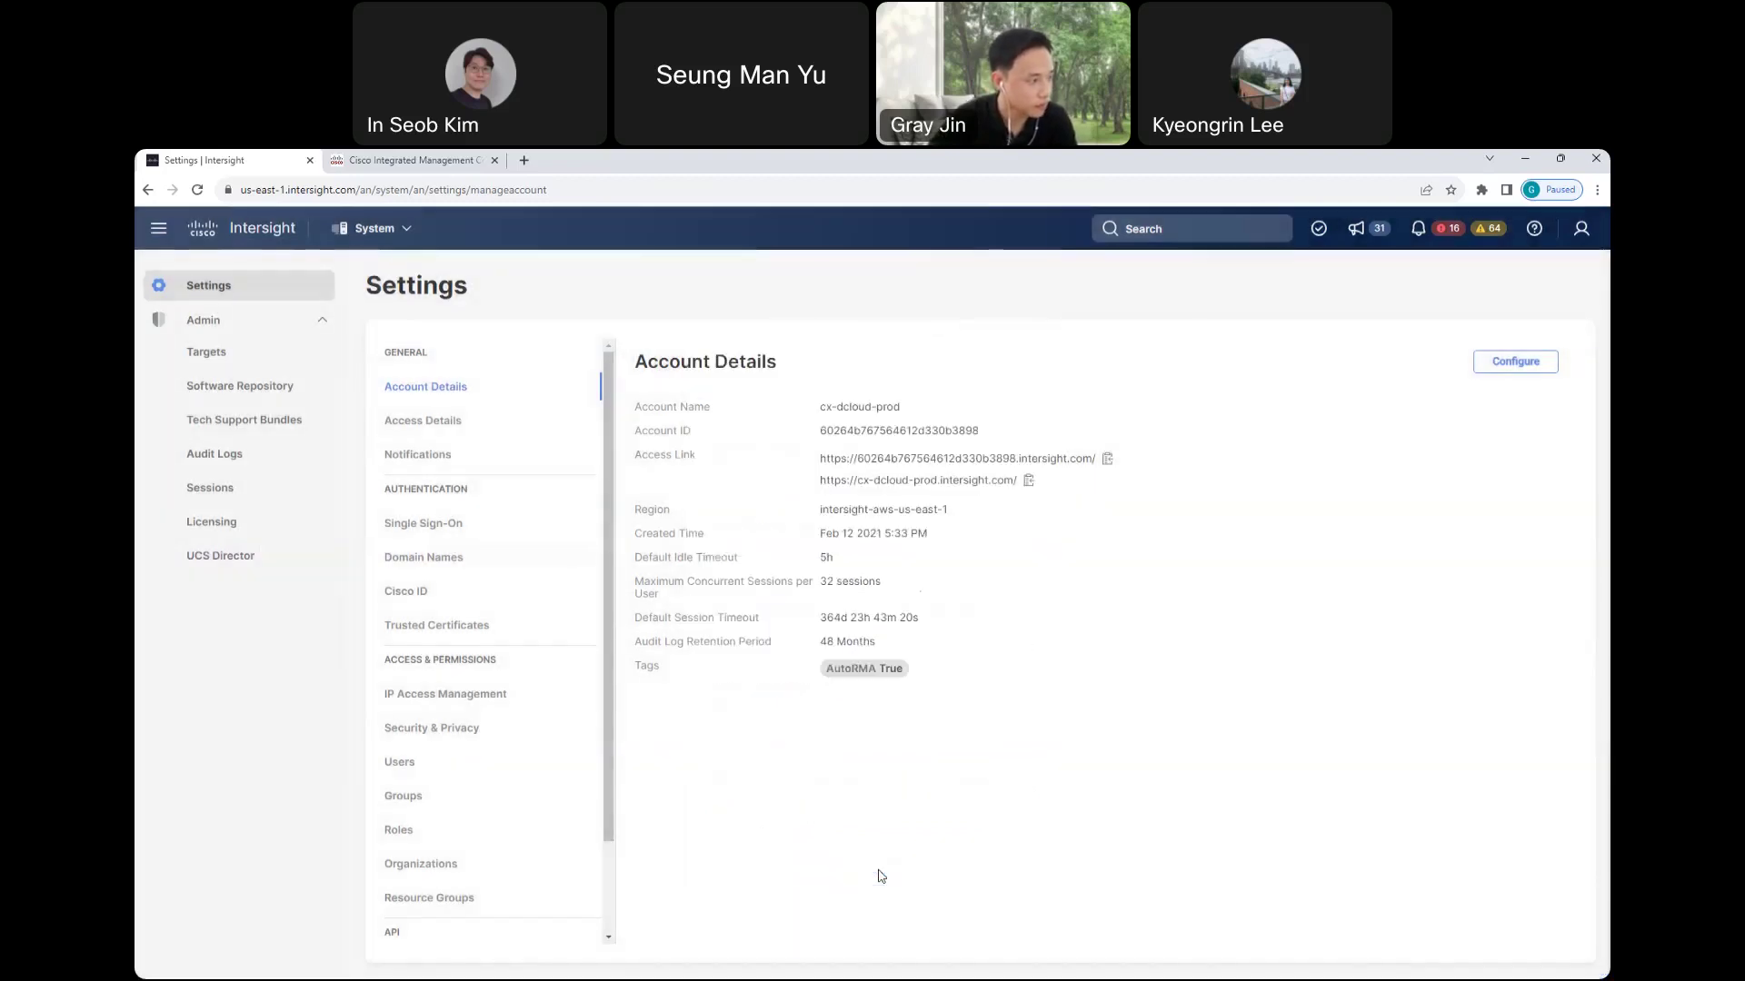
- In Notifications, start a new rule named Test with a recipient e-mail address
left_click(427, 462)
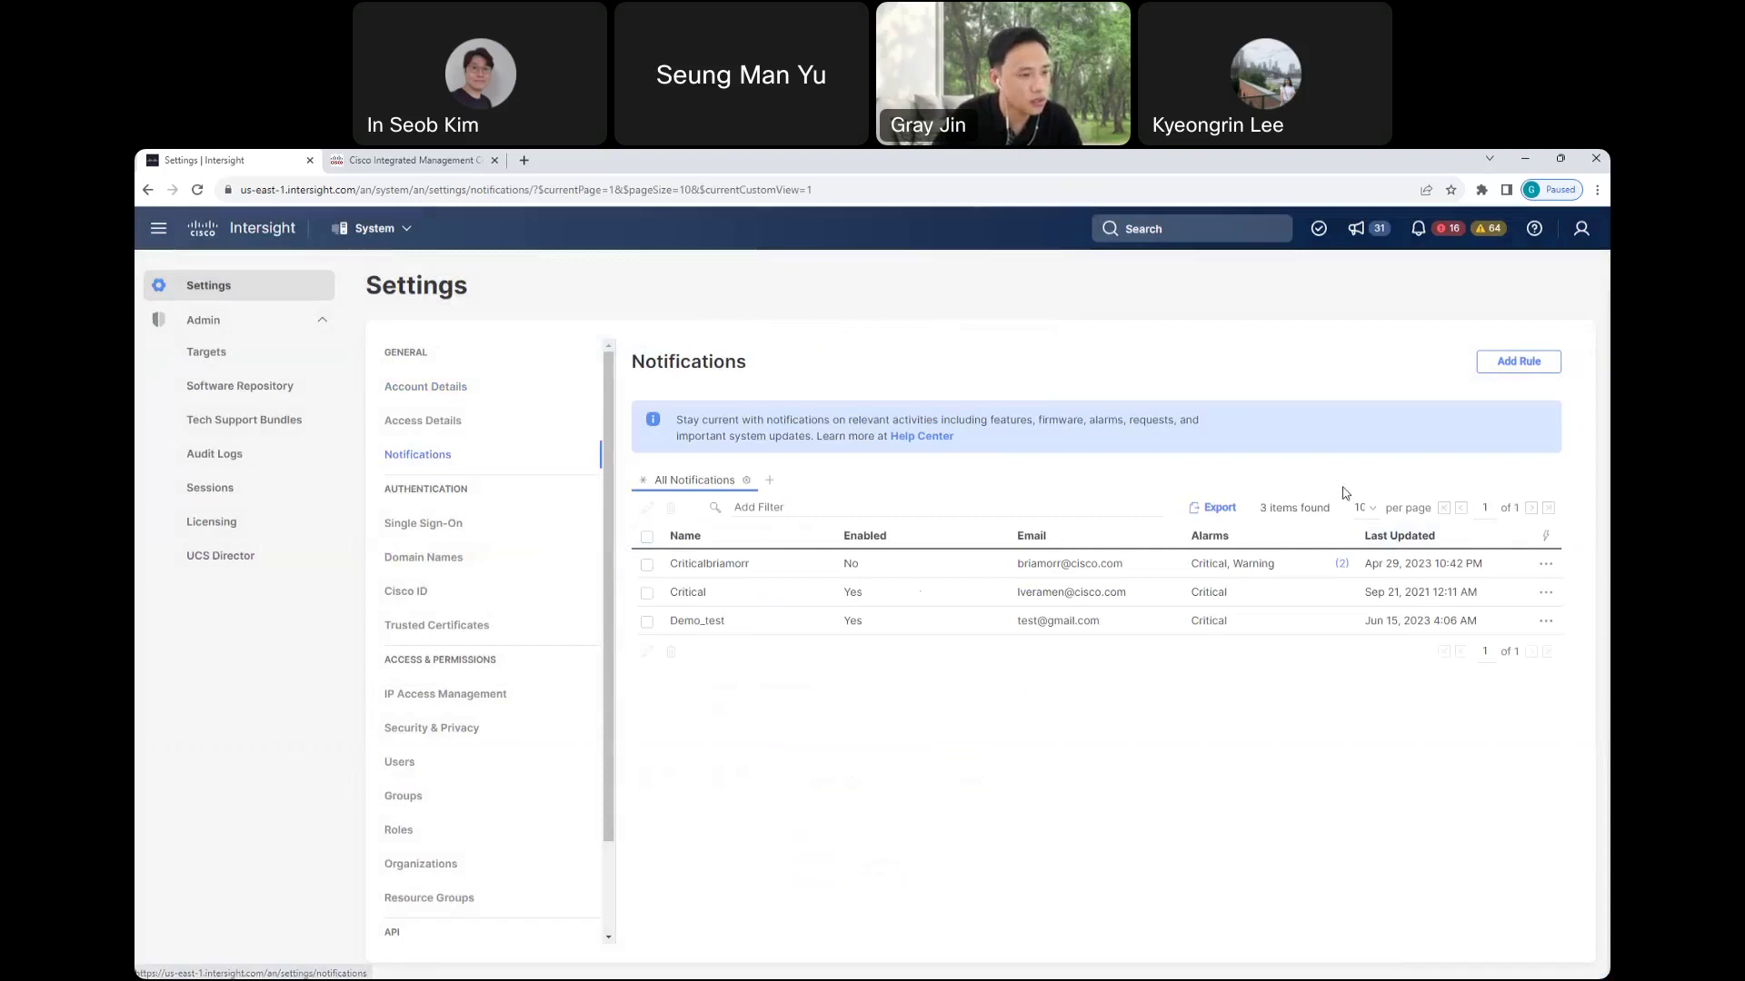
left_click(1508, 369)
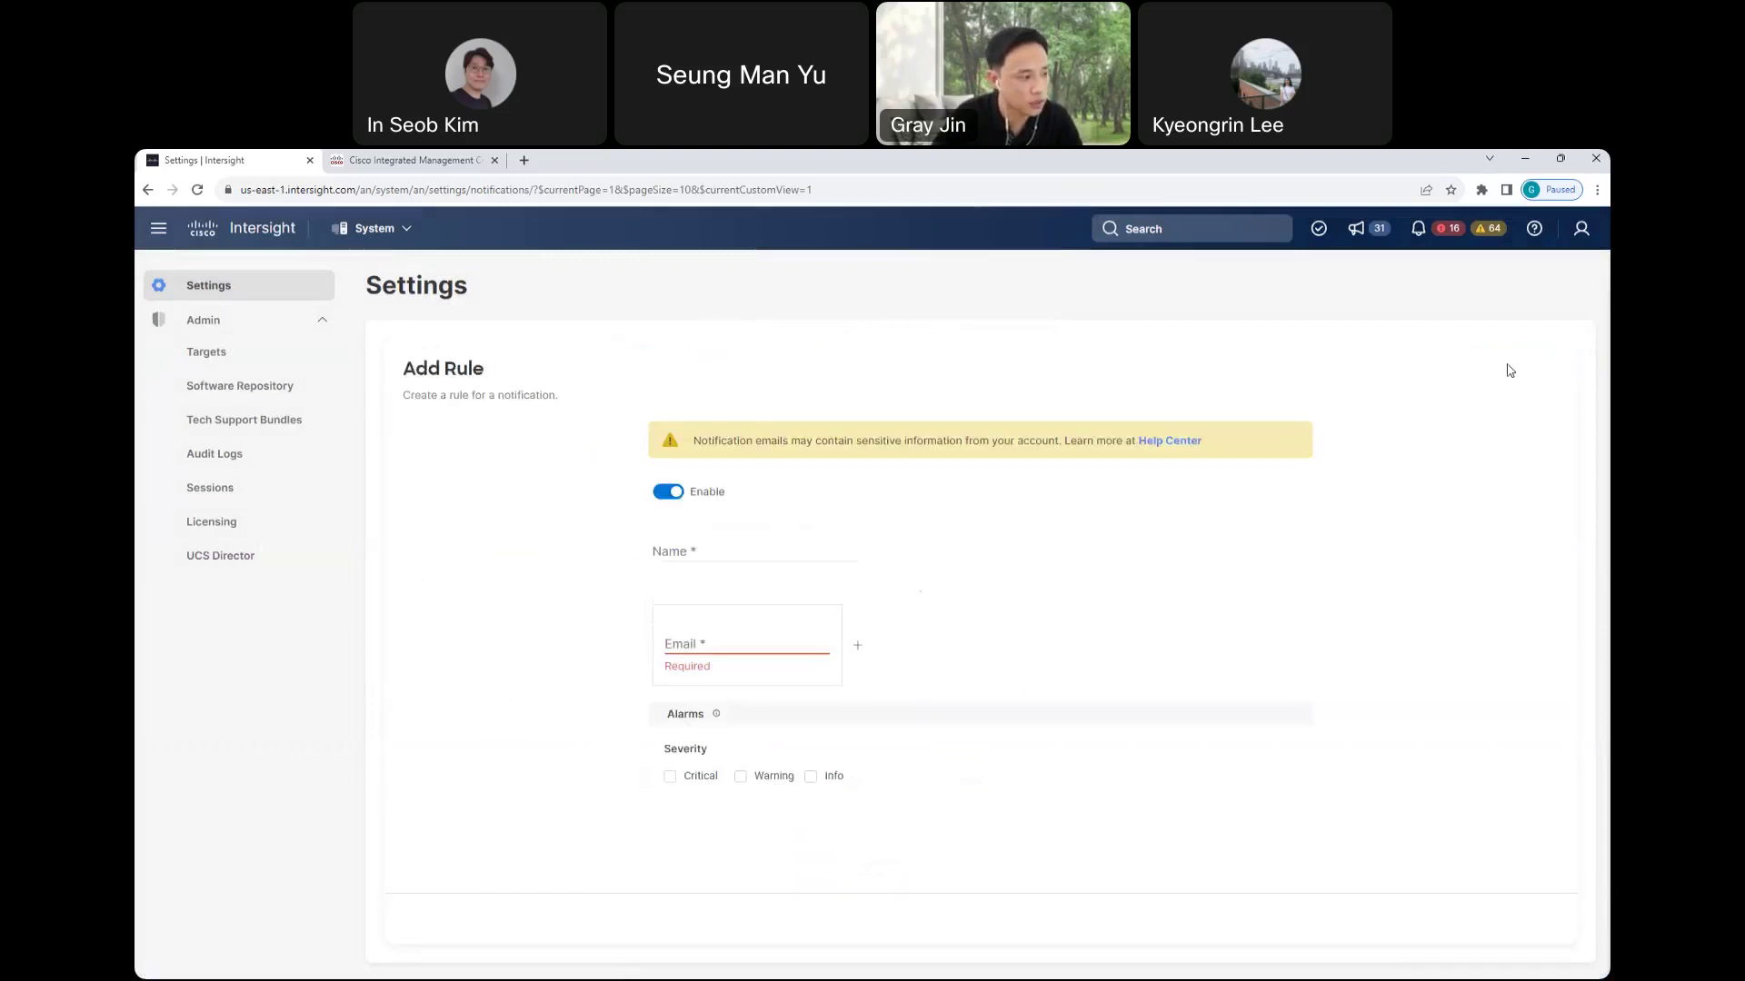
left_click(767, 564)
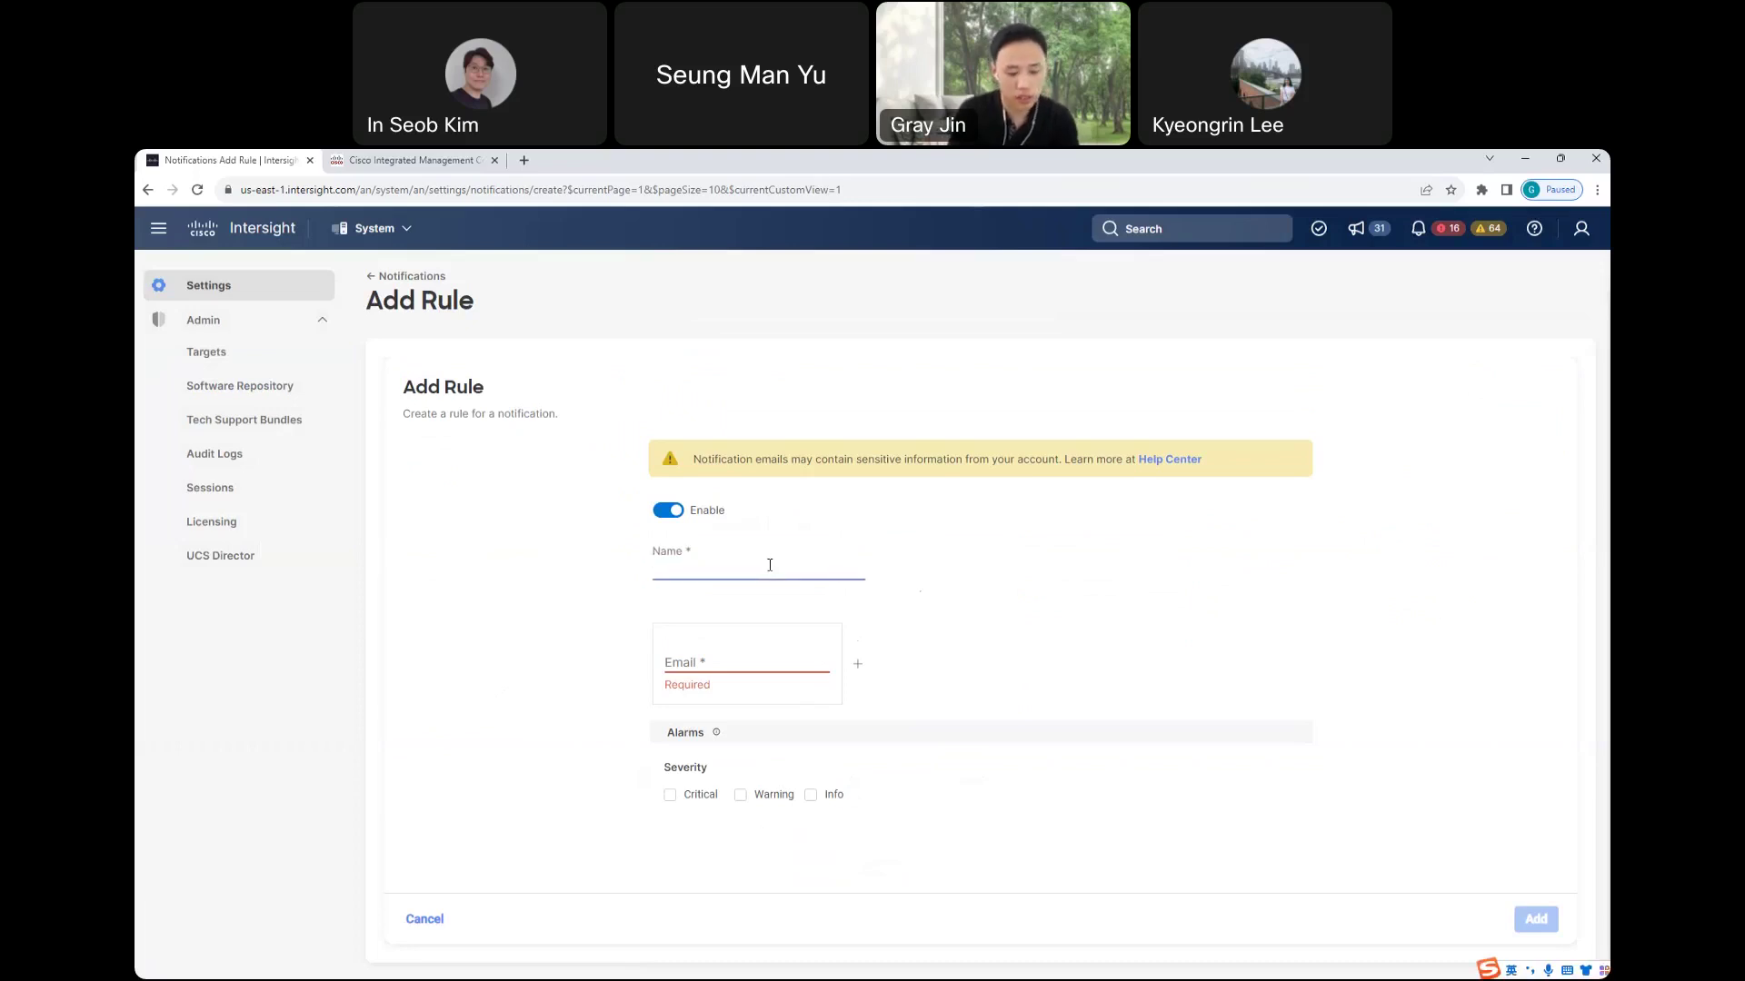
type("Test")
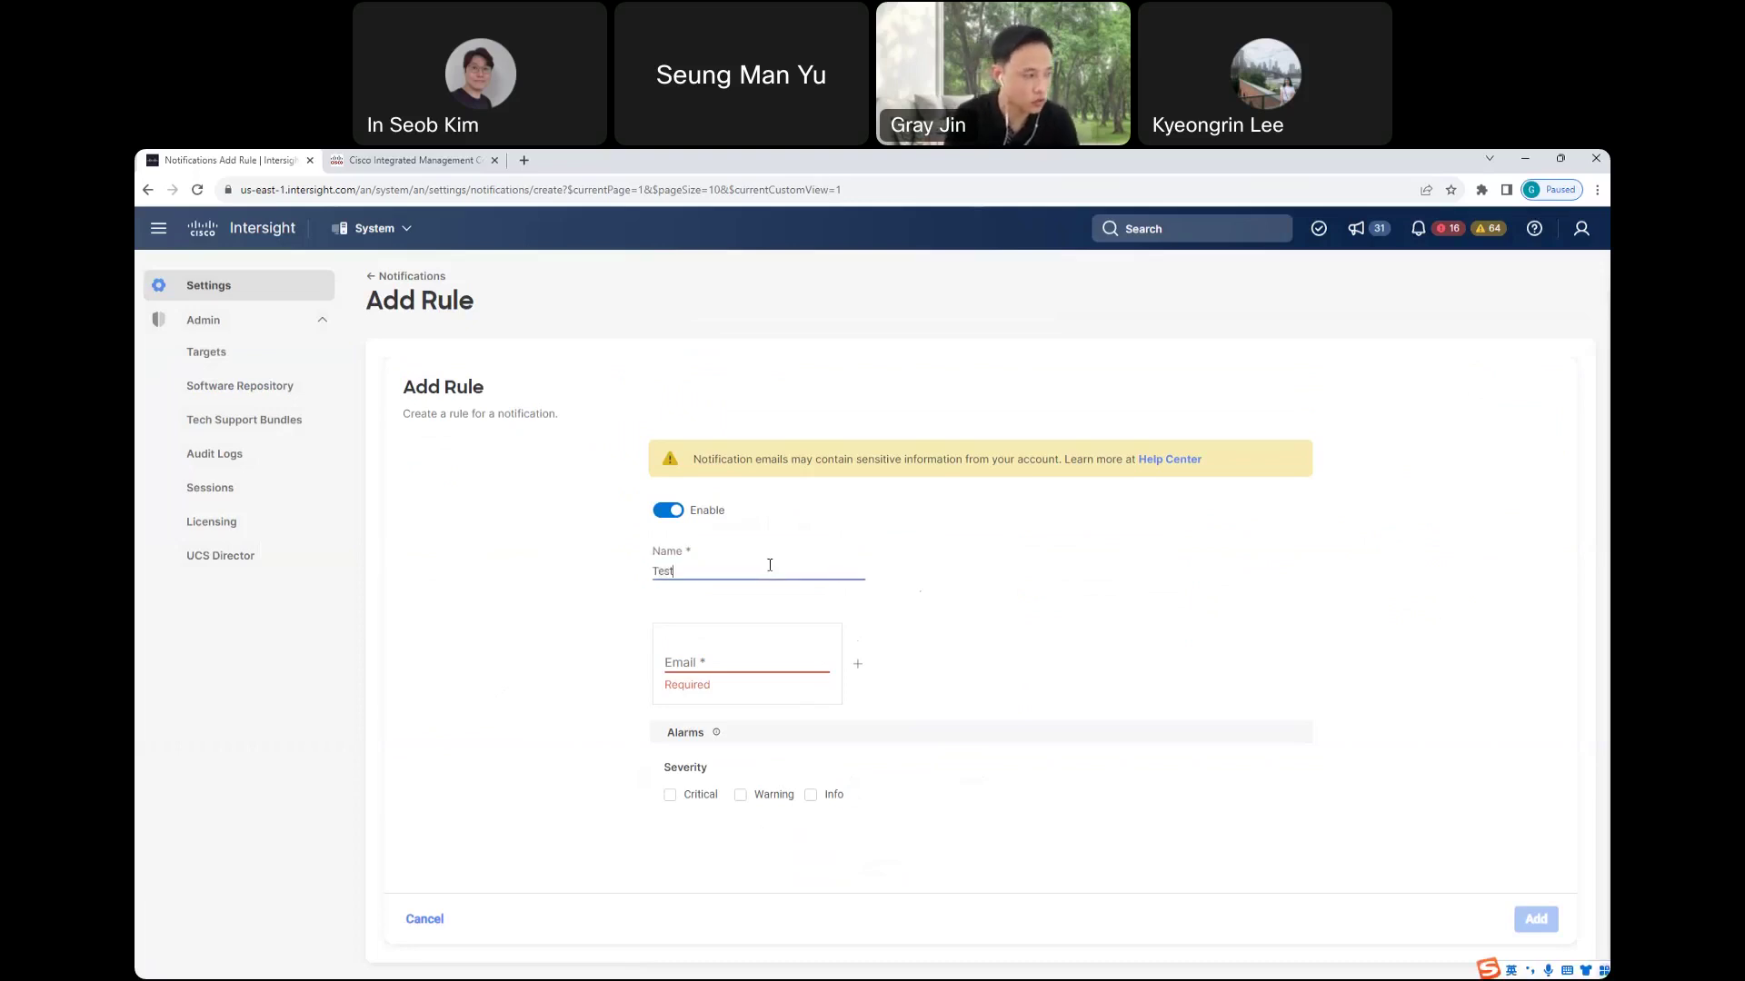
left_click(771, 666)
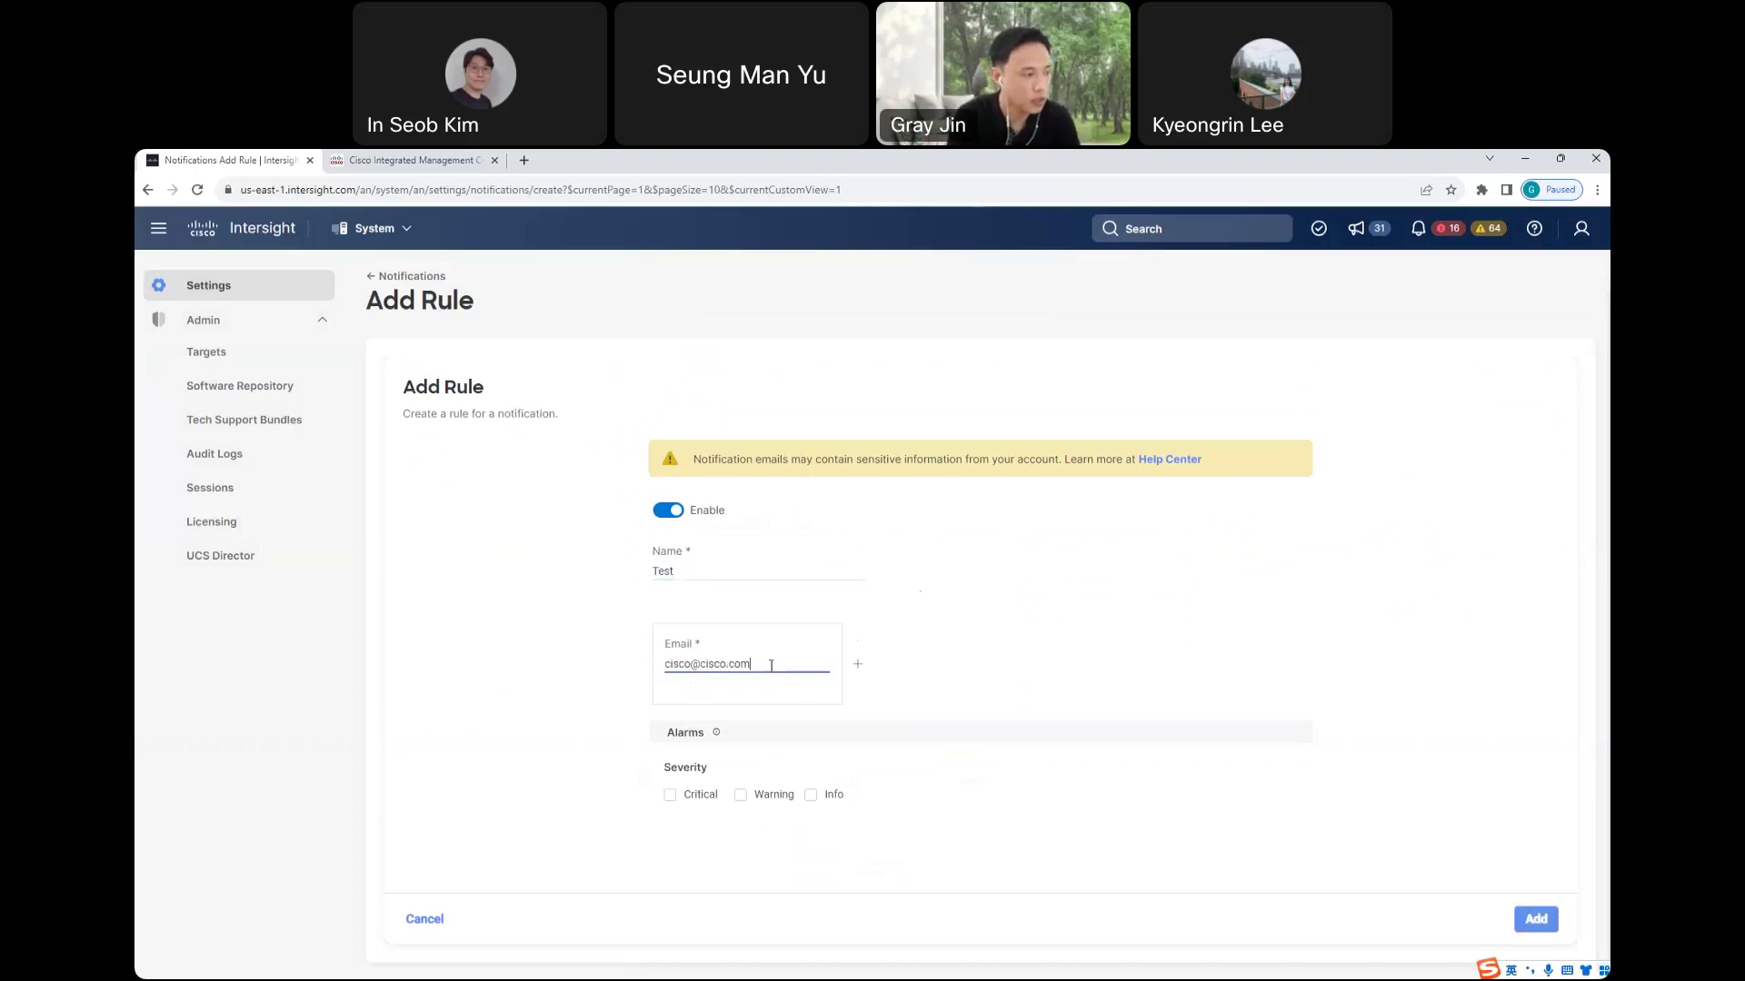
- Add two more recipient e-mail rows to the Test rule
left_click(677, 570)
left_click(856, 664)
left_click(854, 746)
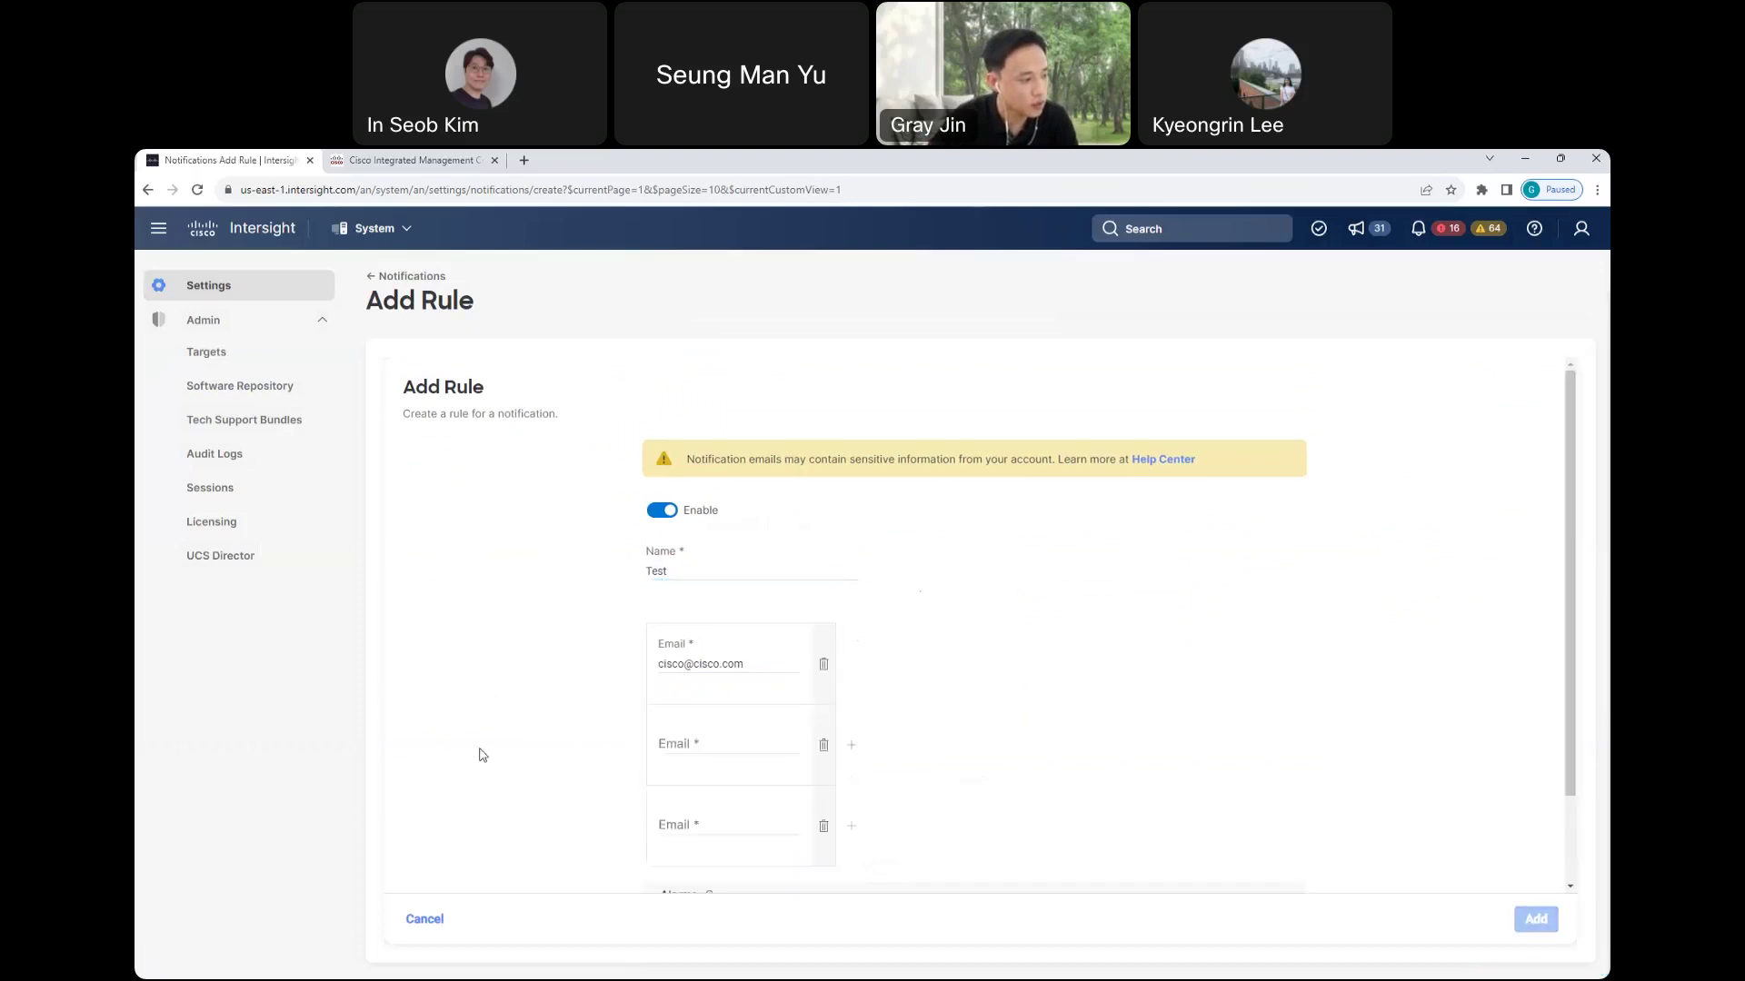
scroll(702, 702, "down", 1)
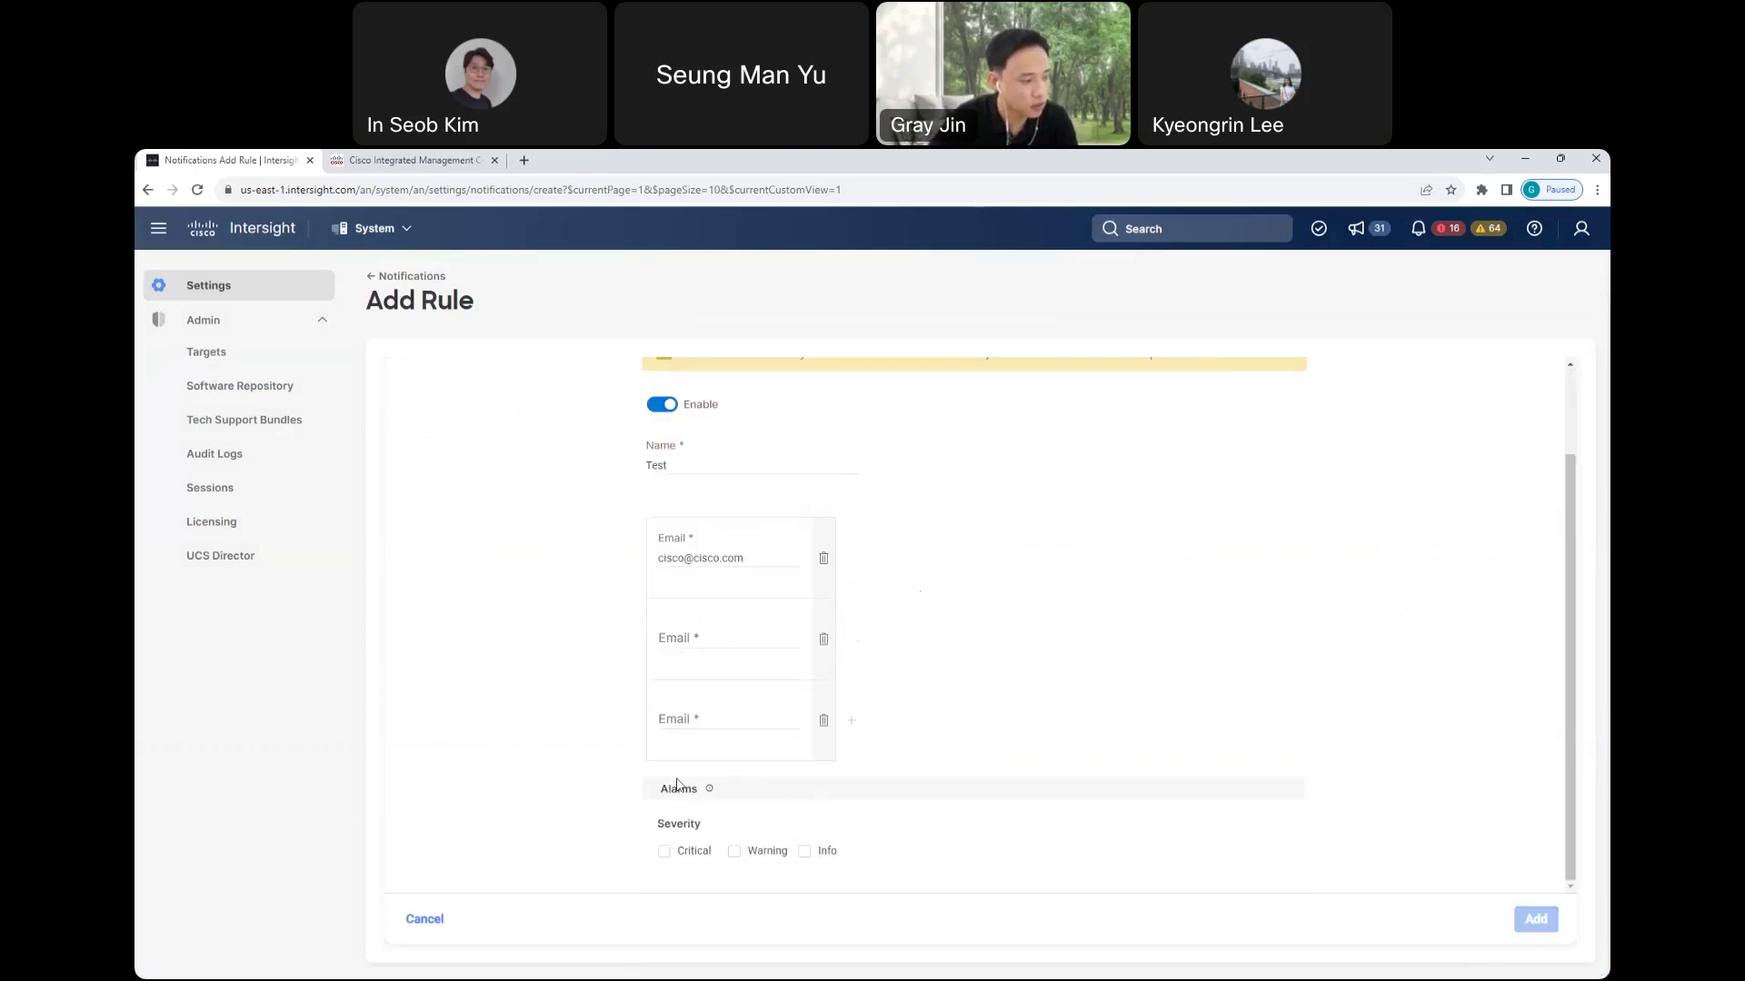
left_click_drag(658, 823, 714, 830)
- Leave only Critical alarms selected, then discard the unsaved Test rule
left_click(664, 851)
left_click(735, 852)
left_click(804, 853)
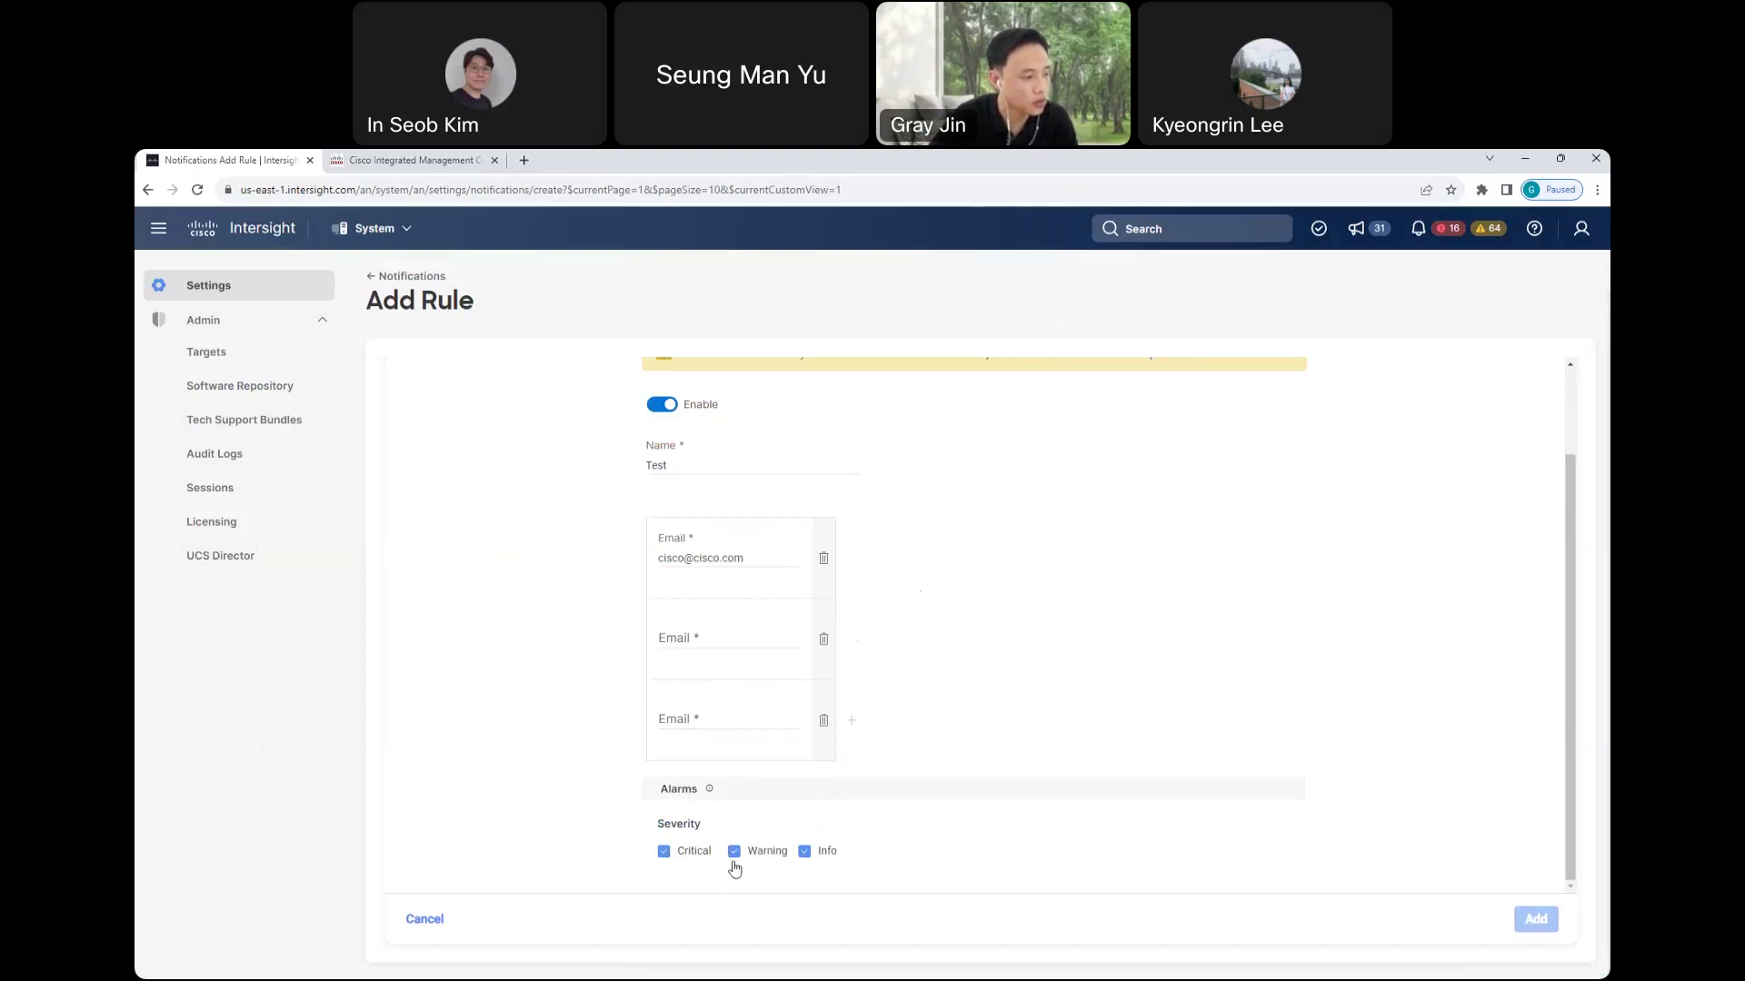
left_click(735, 854)
left_click(804, 855)
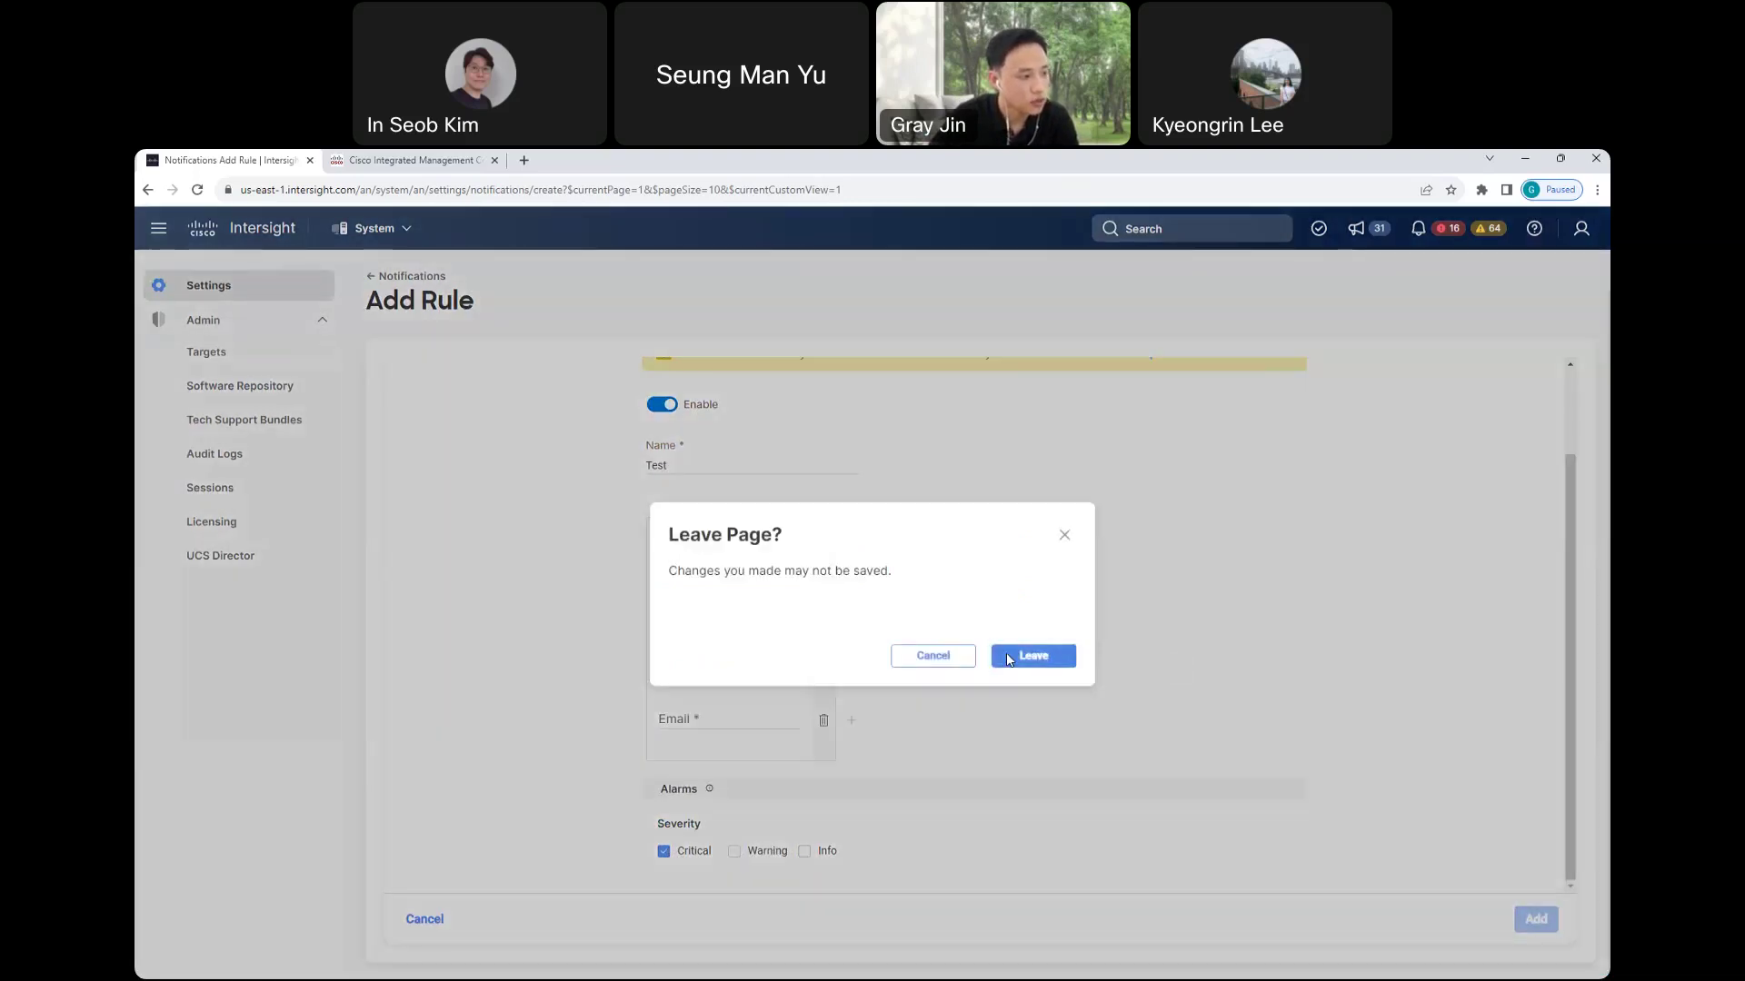
left_click(1007, 656)
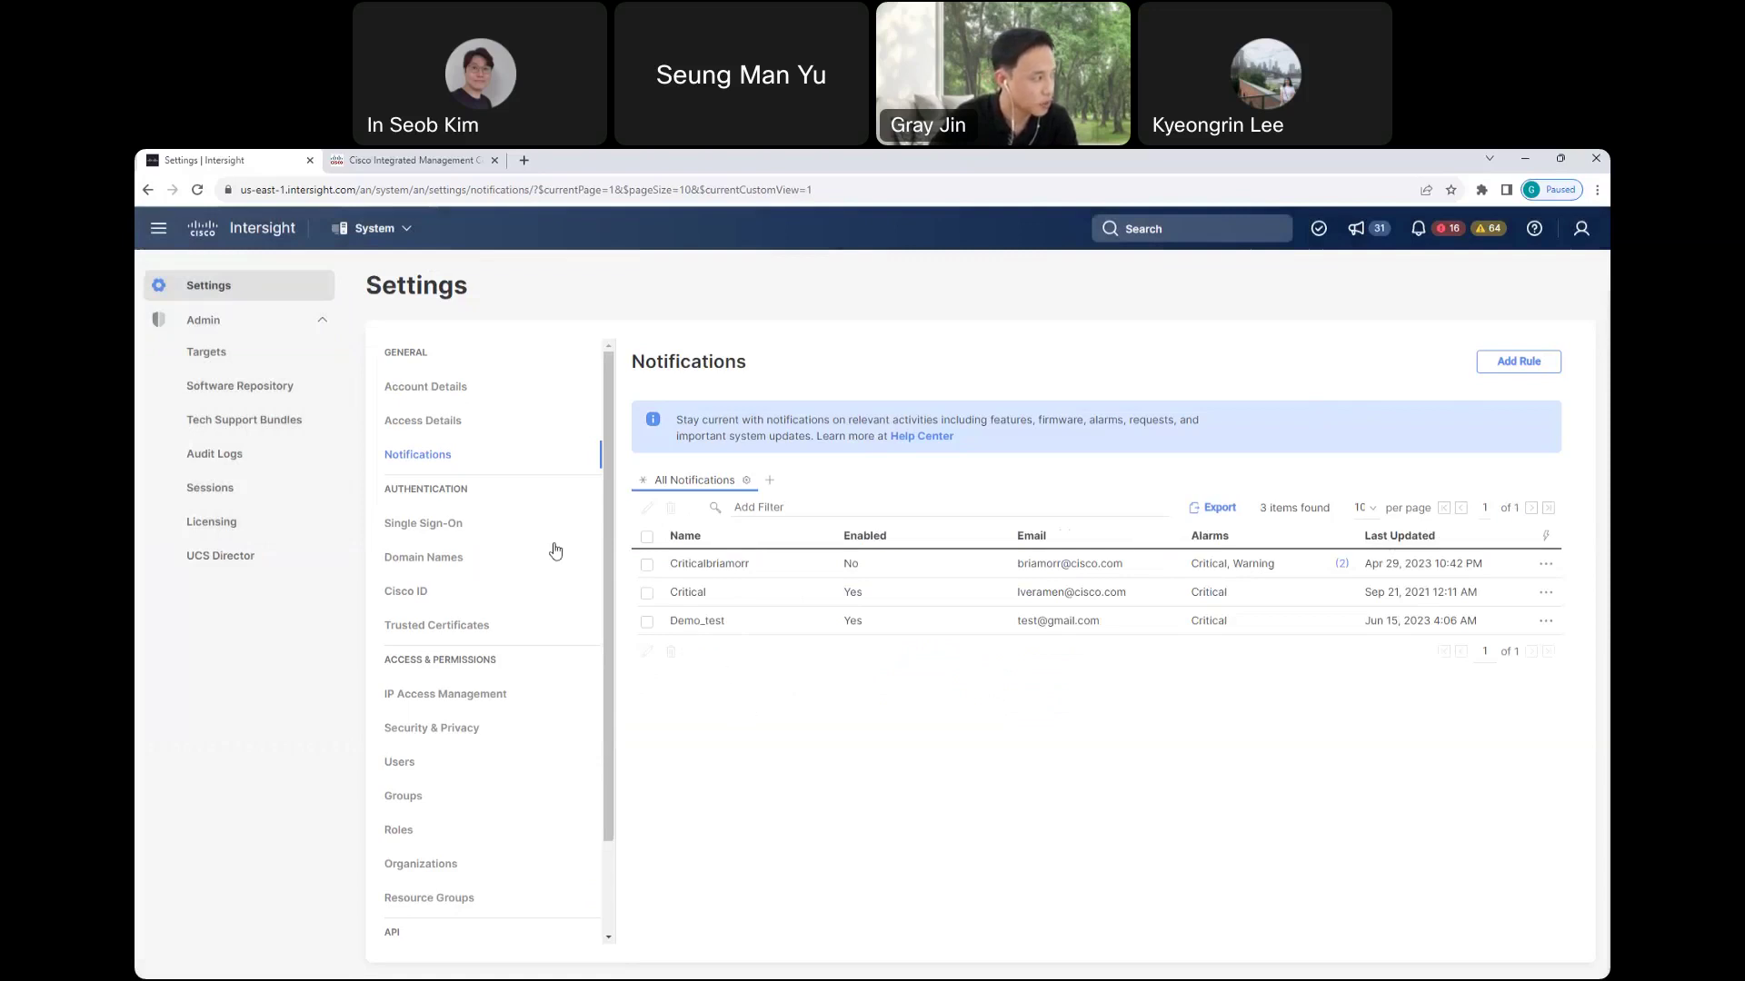
- Review the three active Account Administrator sessions without terminating any, then go to Audit Logs
left_click(218, 490)
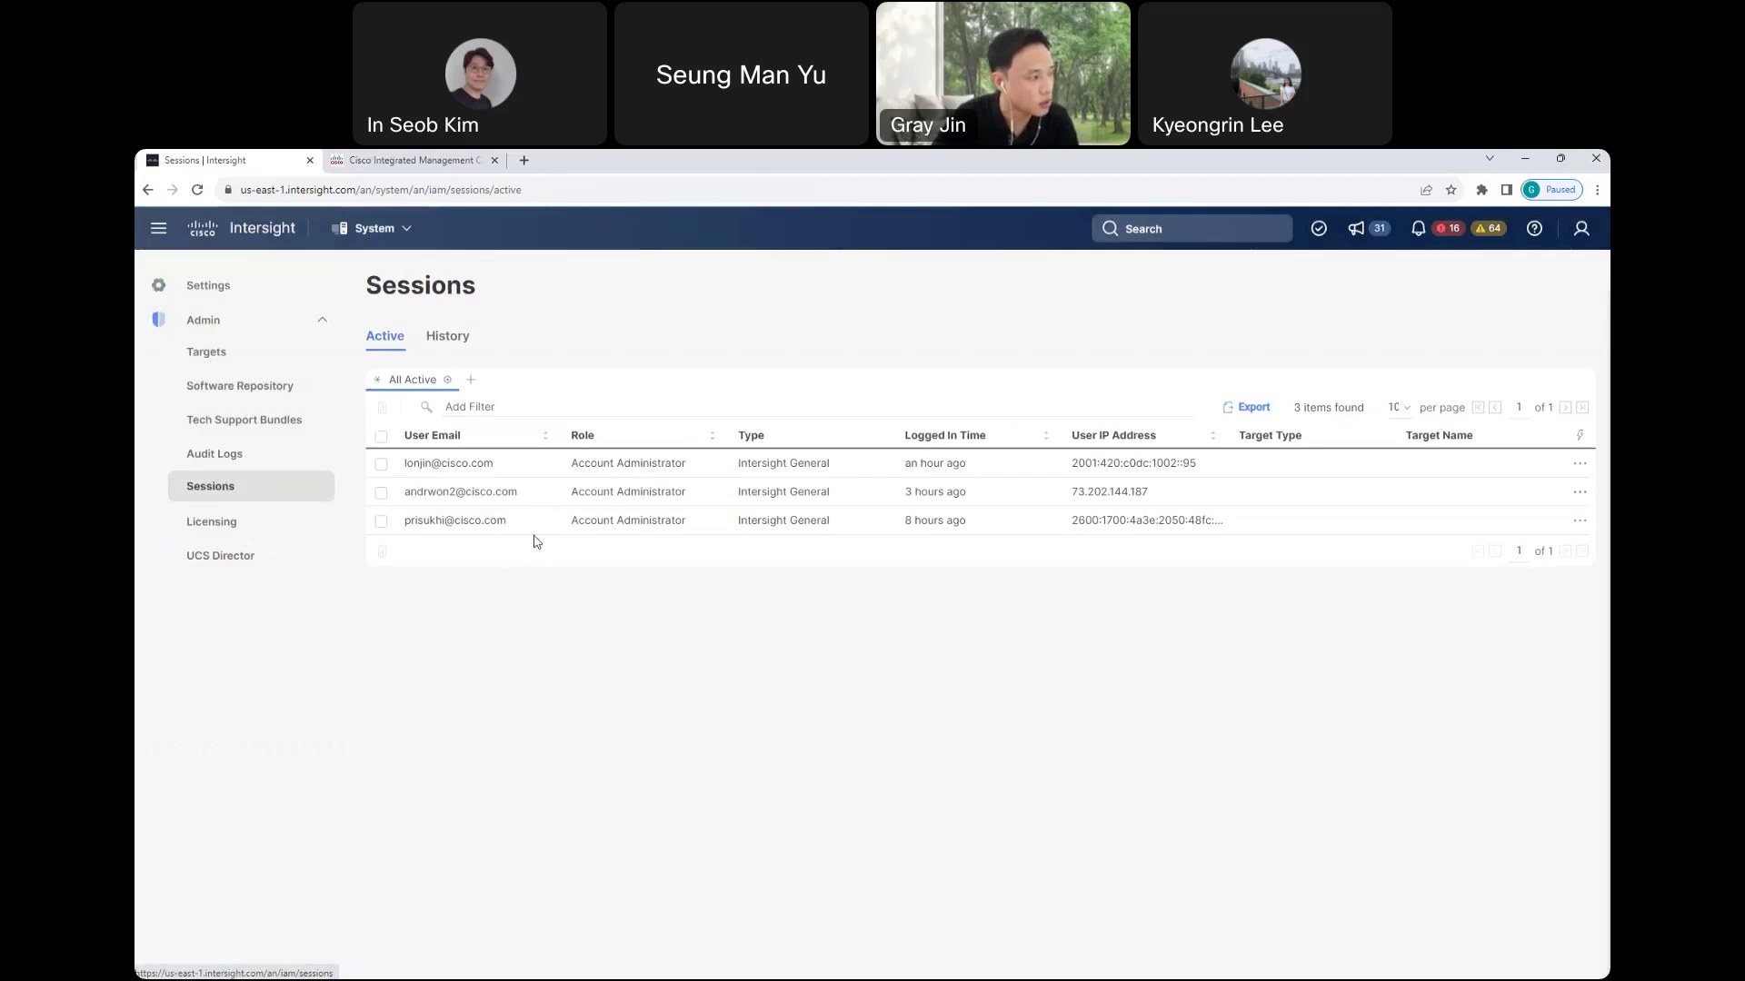
left_click(1579, 467)
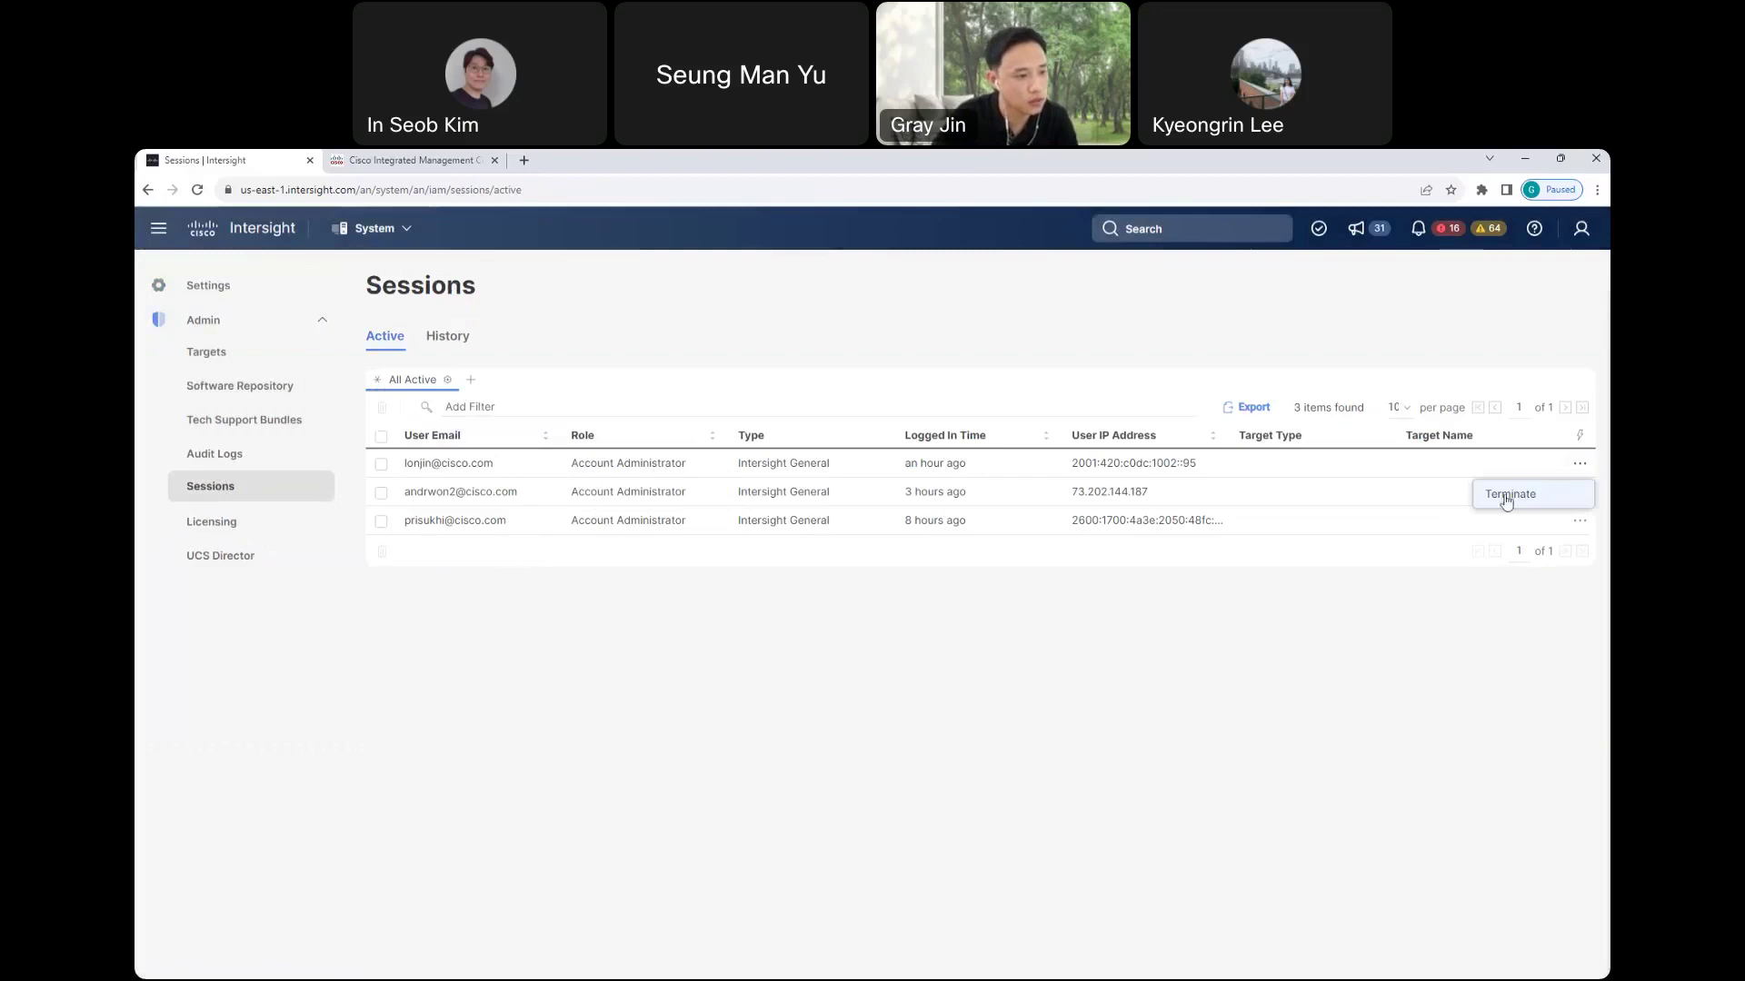
left_click(701, 635)
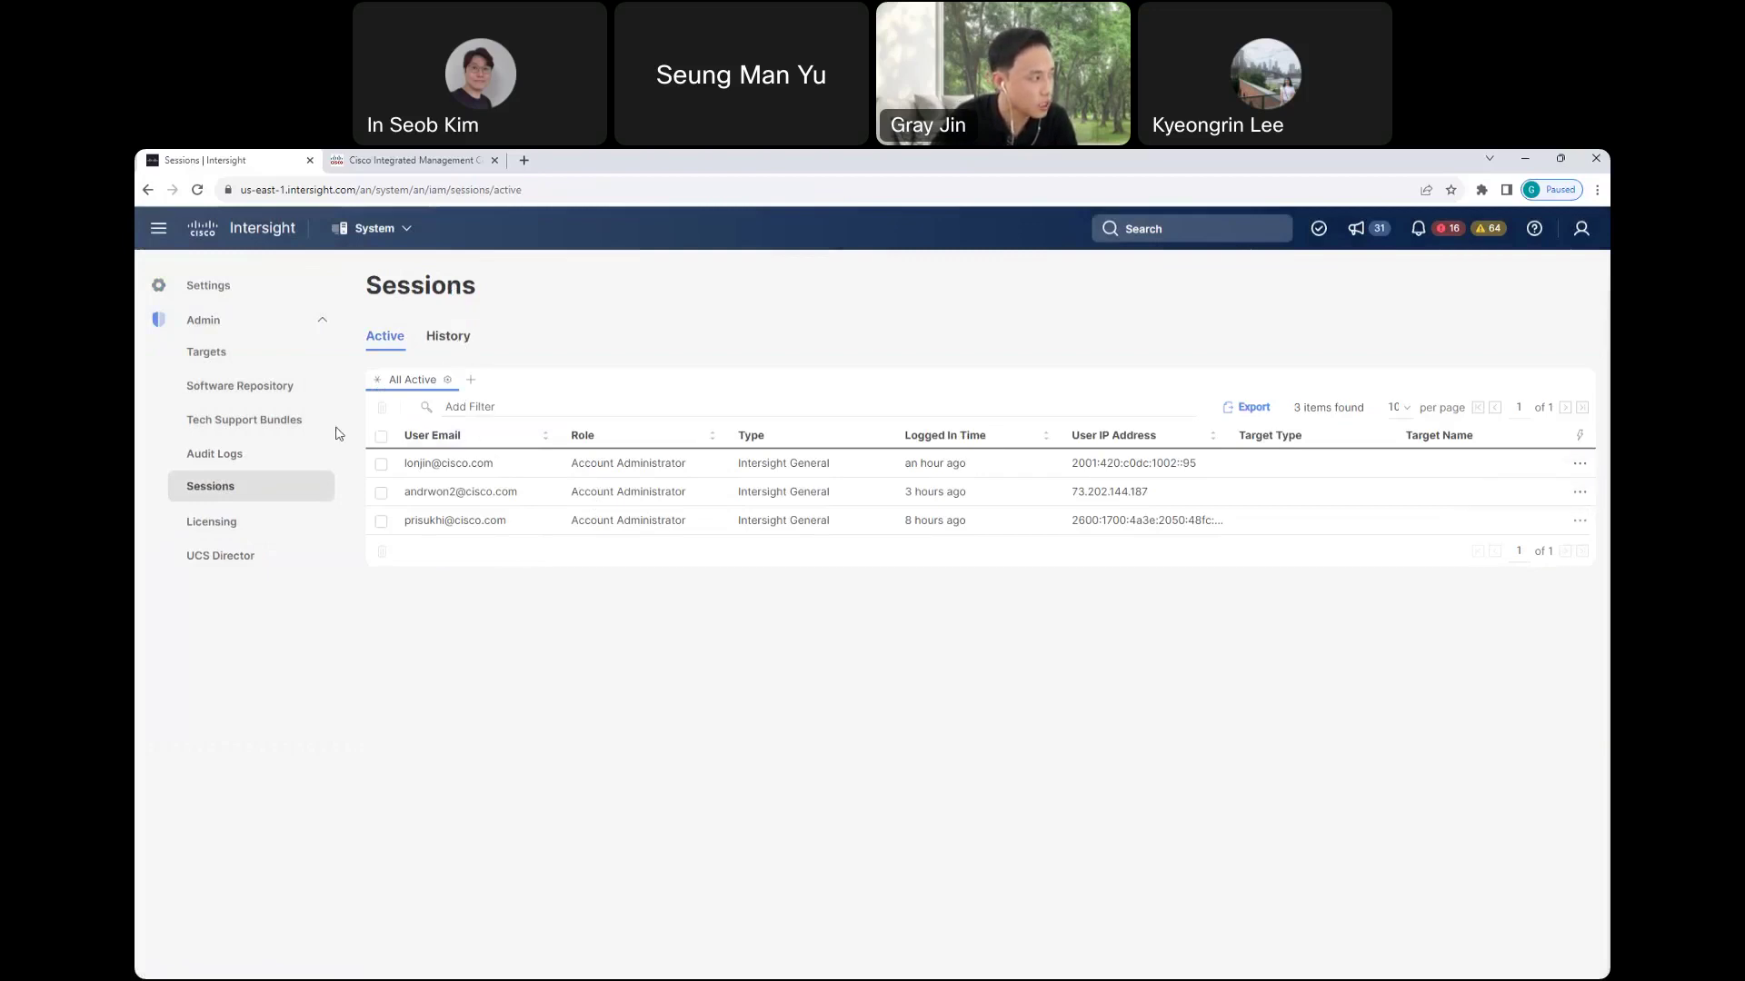
left_click(233, 456)
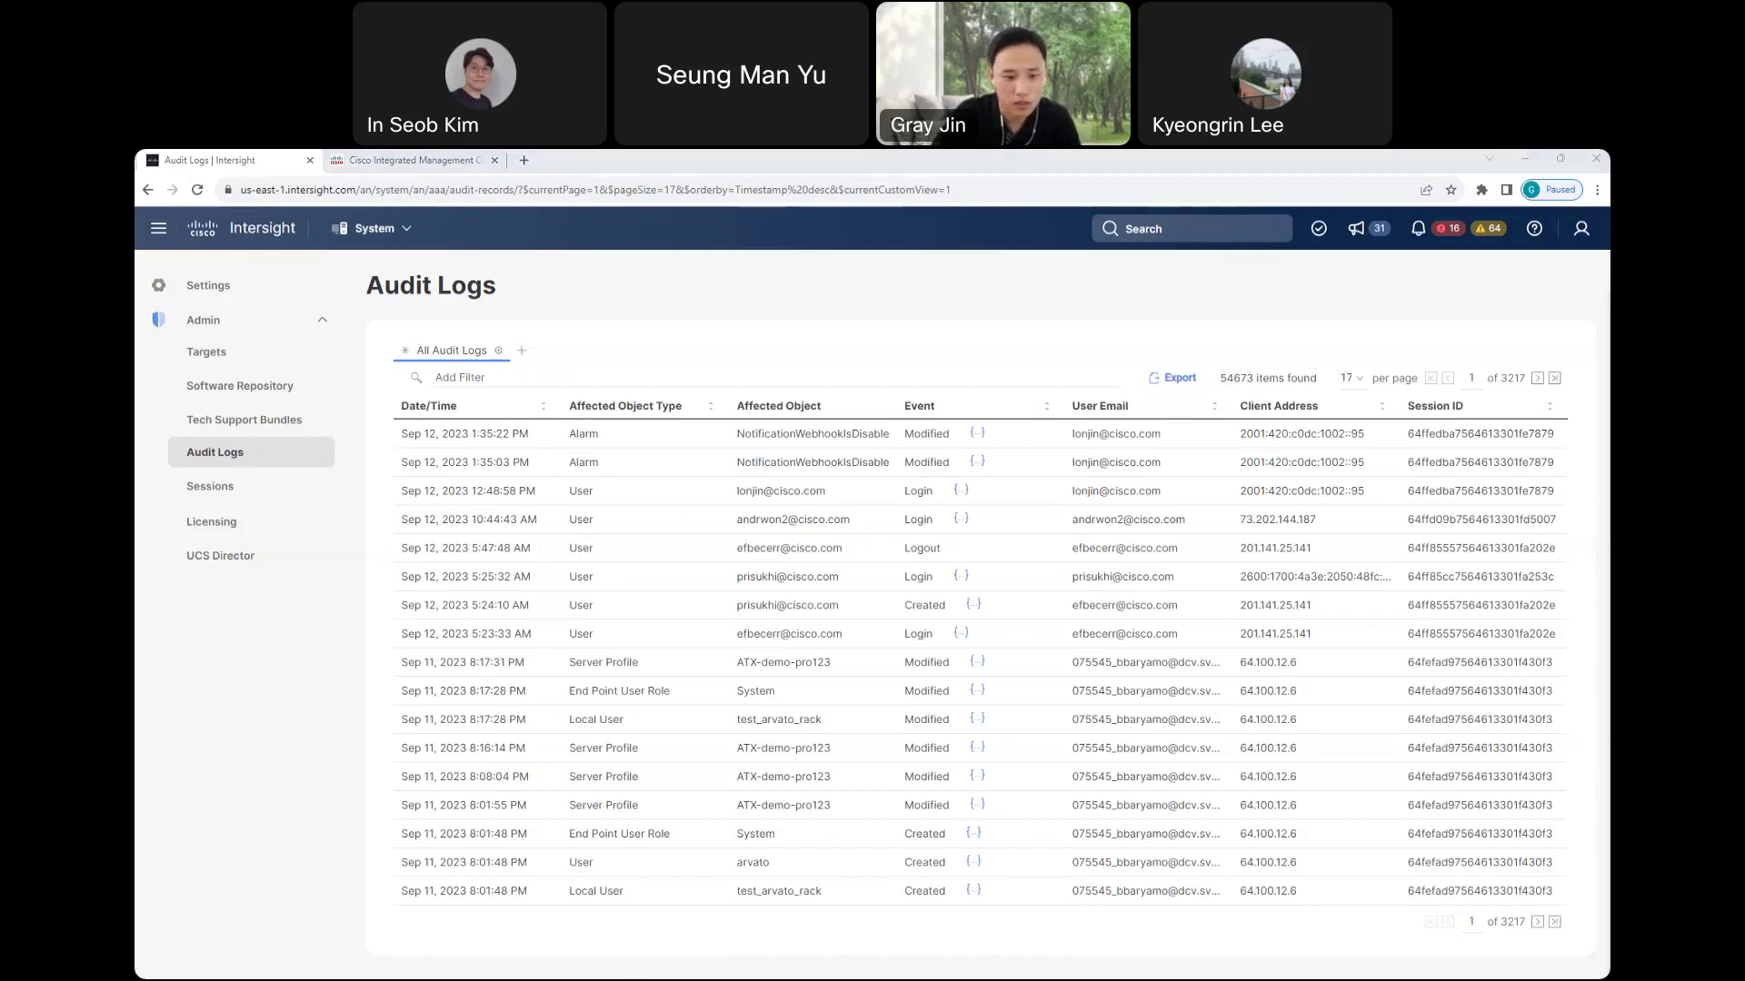
- Return to the PowerPoint deck and advance to slide 31, 'Key points to remember'
key("alt+Tab")
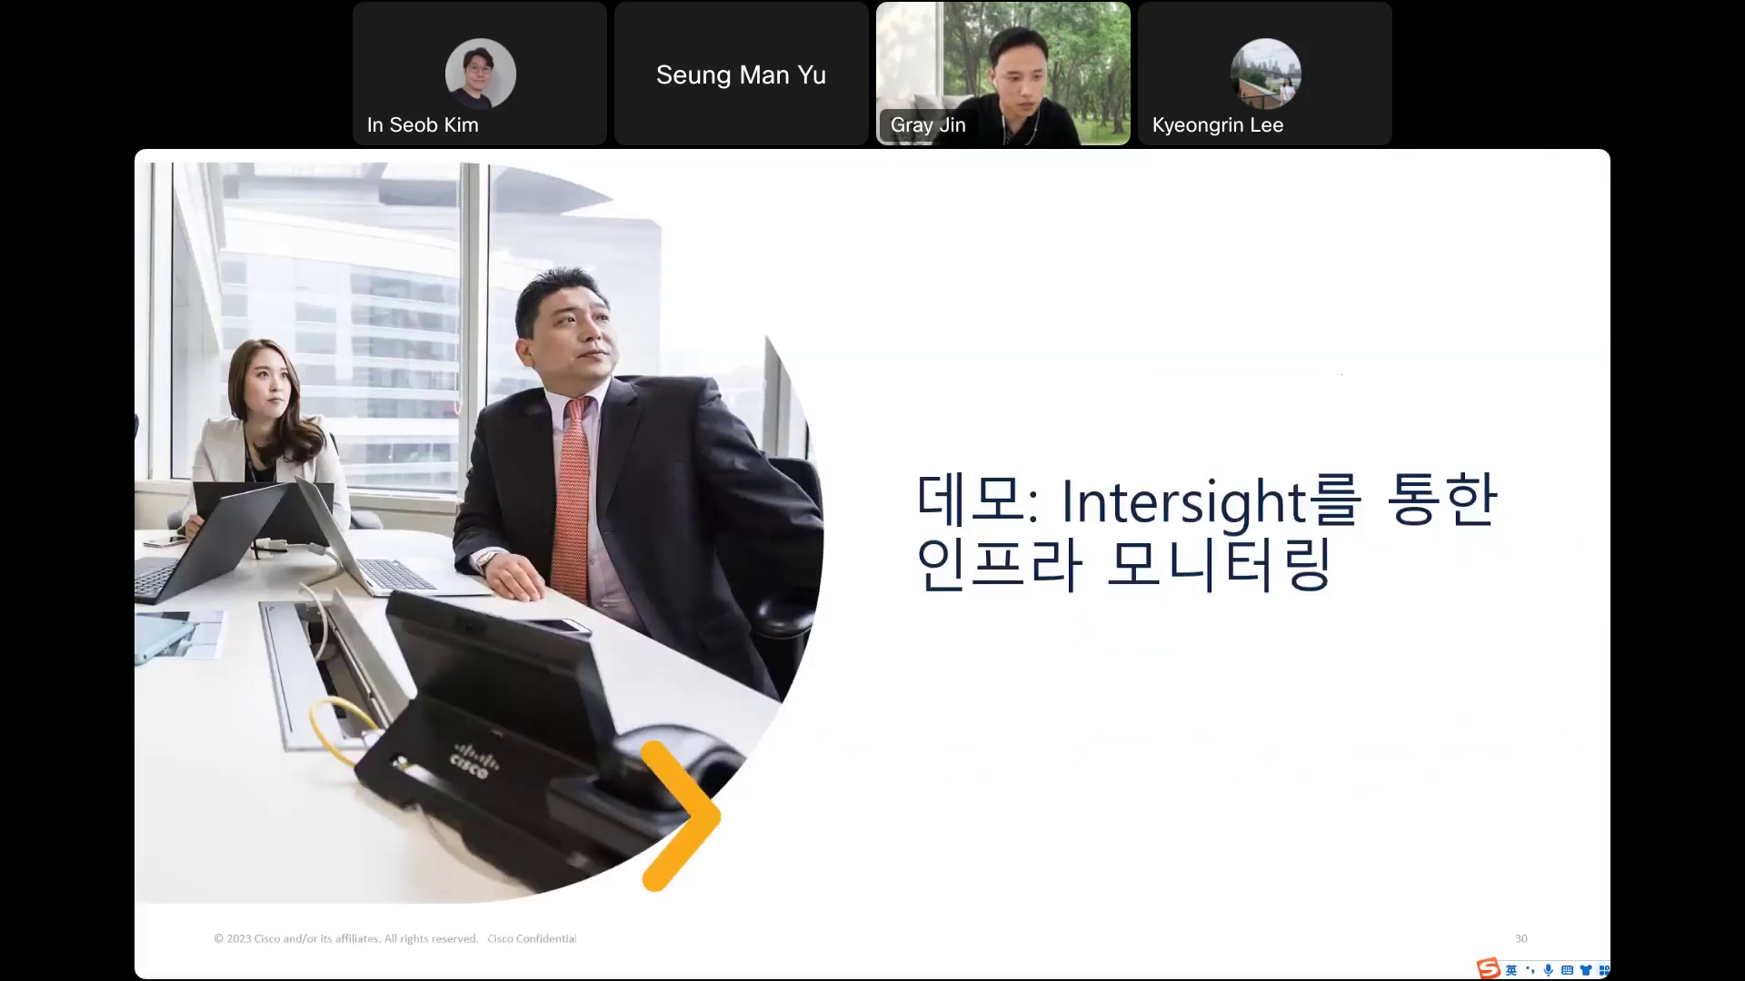
key("Right")
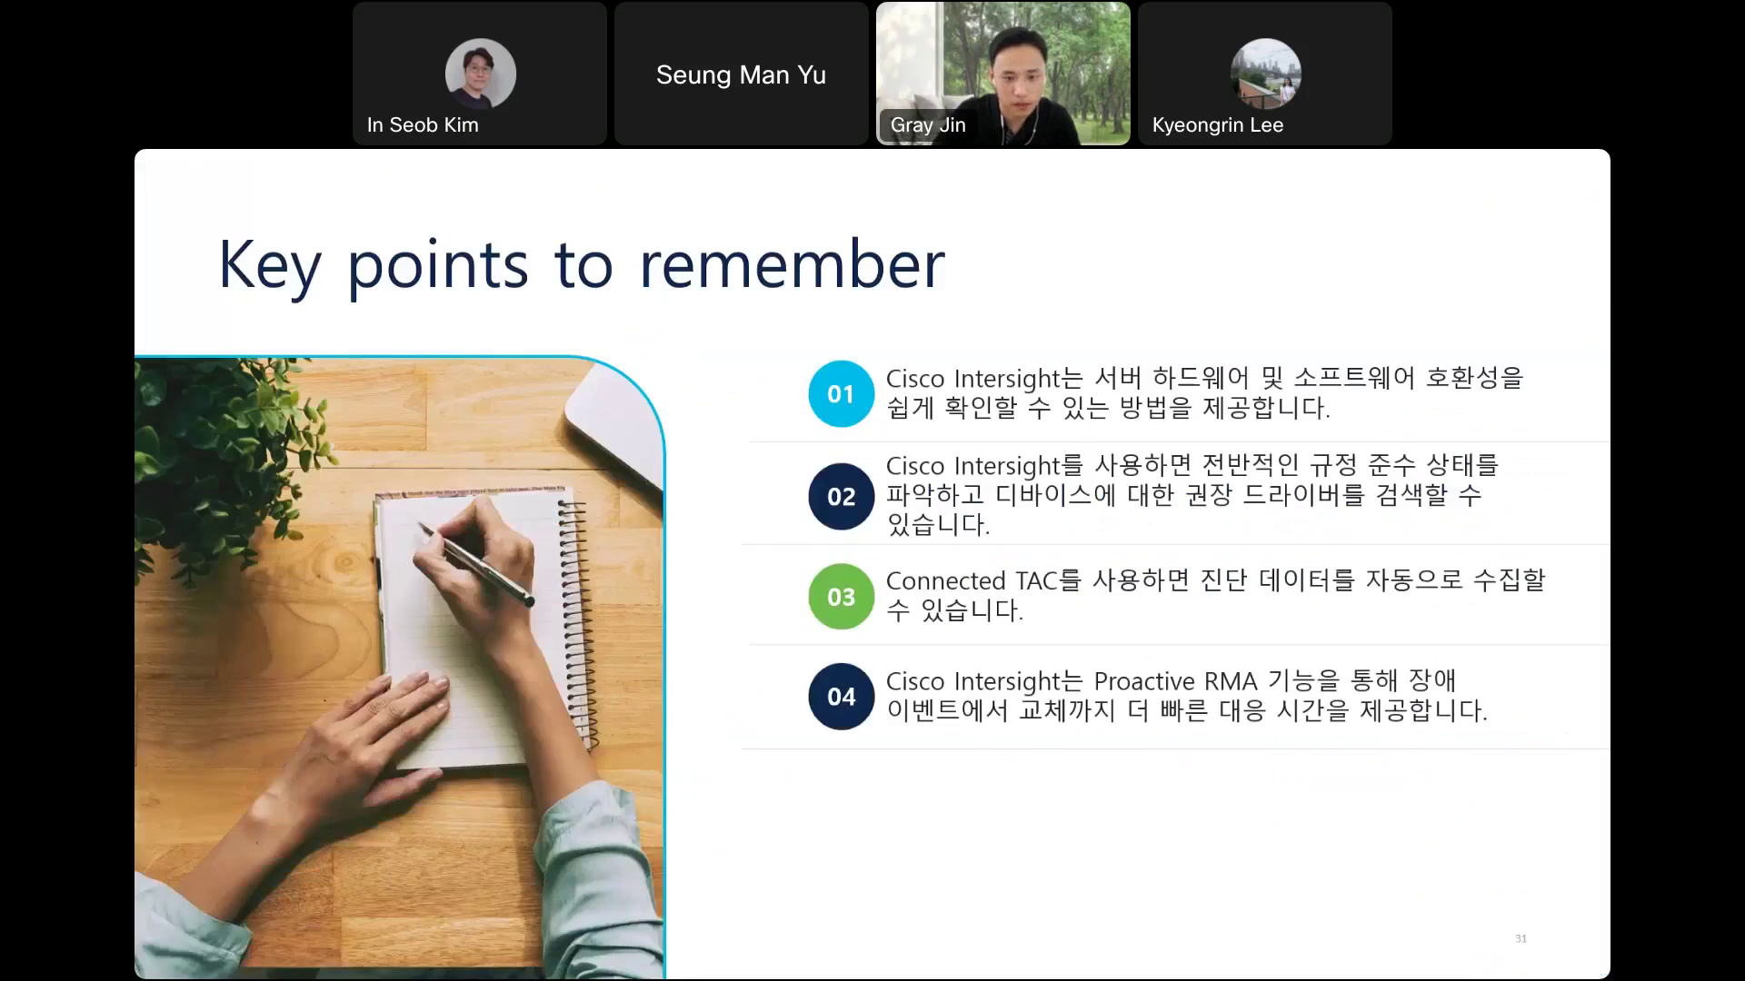